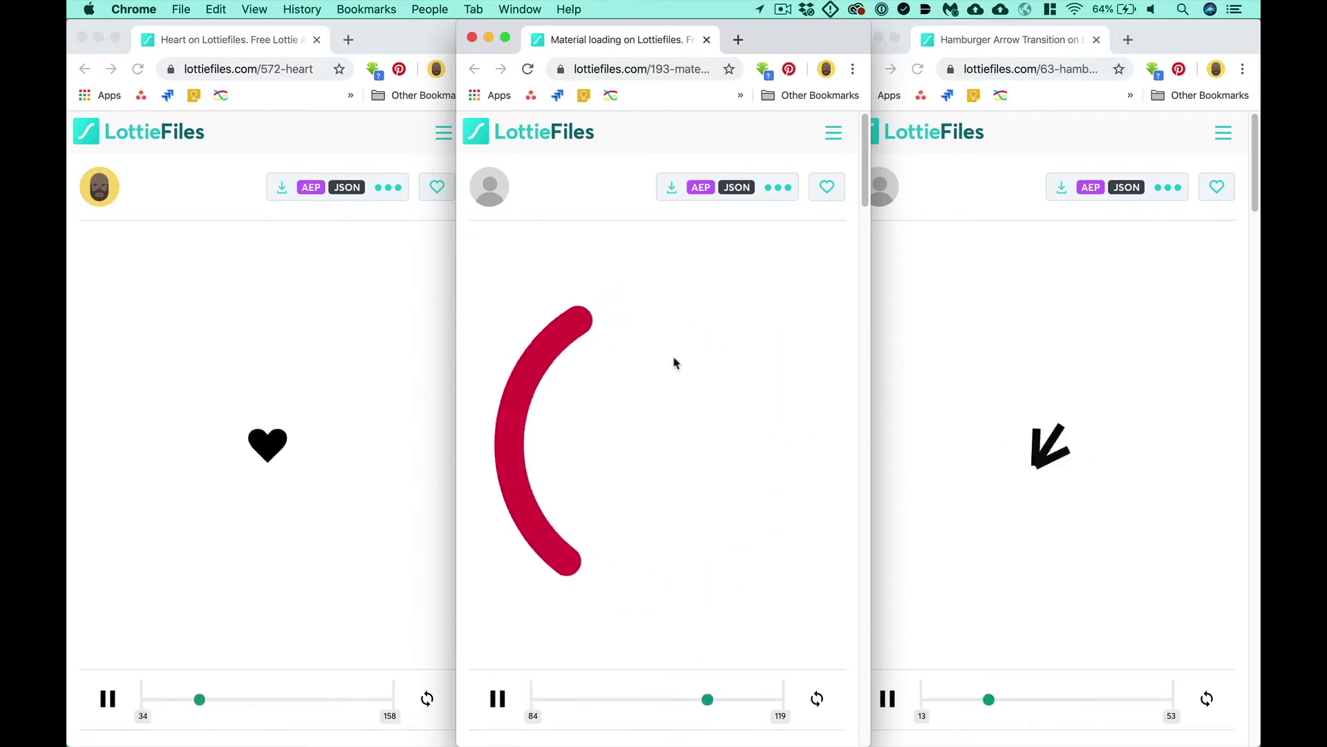
Step: Close the three Chrome example windows: heart, loading arc and hamburger arrow
click(98, 37)
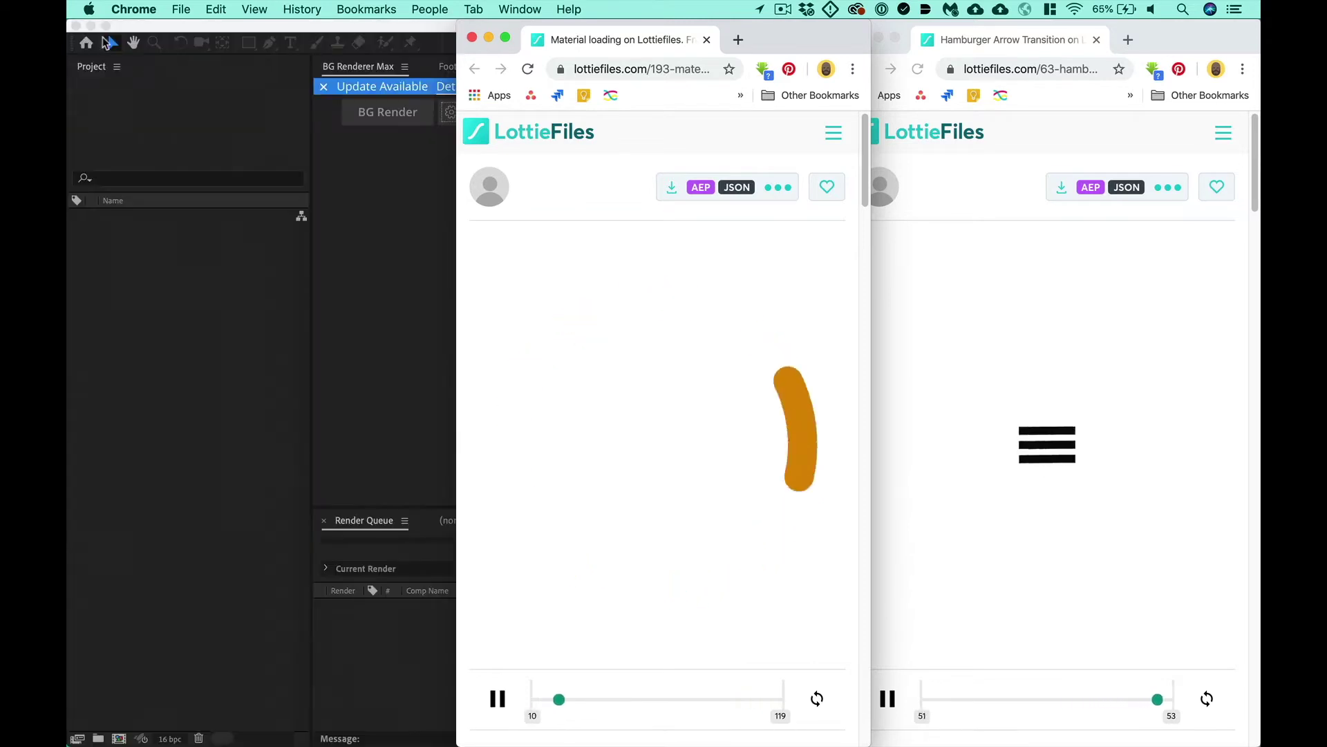
click(472, 37)
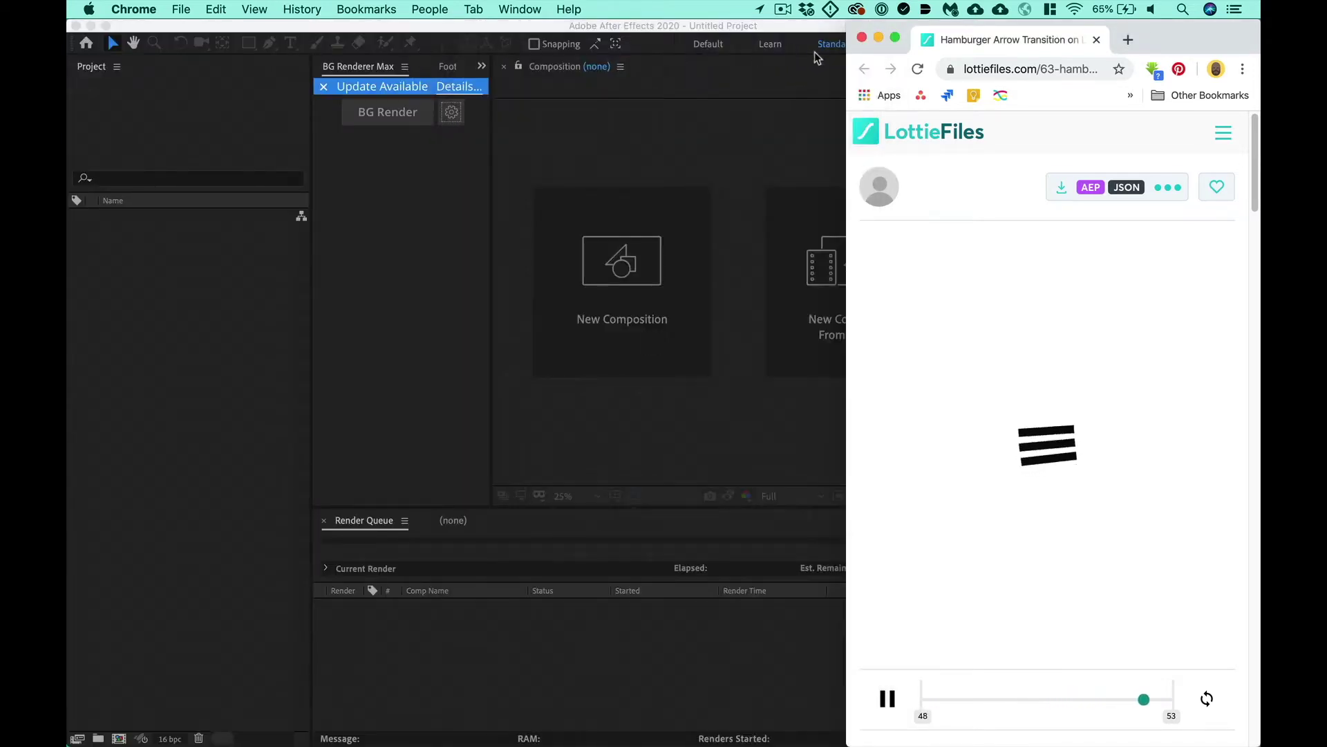
click(861, 37)
Step: Open Heart.ai from Desktop > Lottiefiles > Basic animations in Illustrator
key(super+Tab)
key(super+Tab)
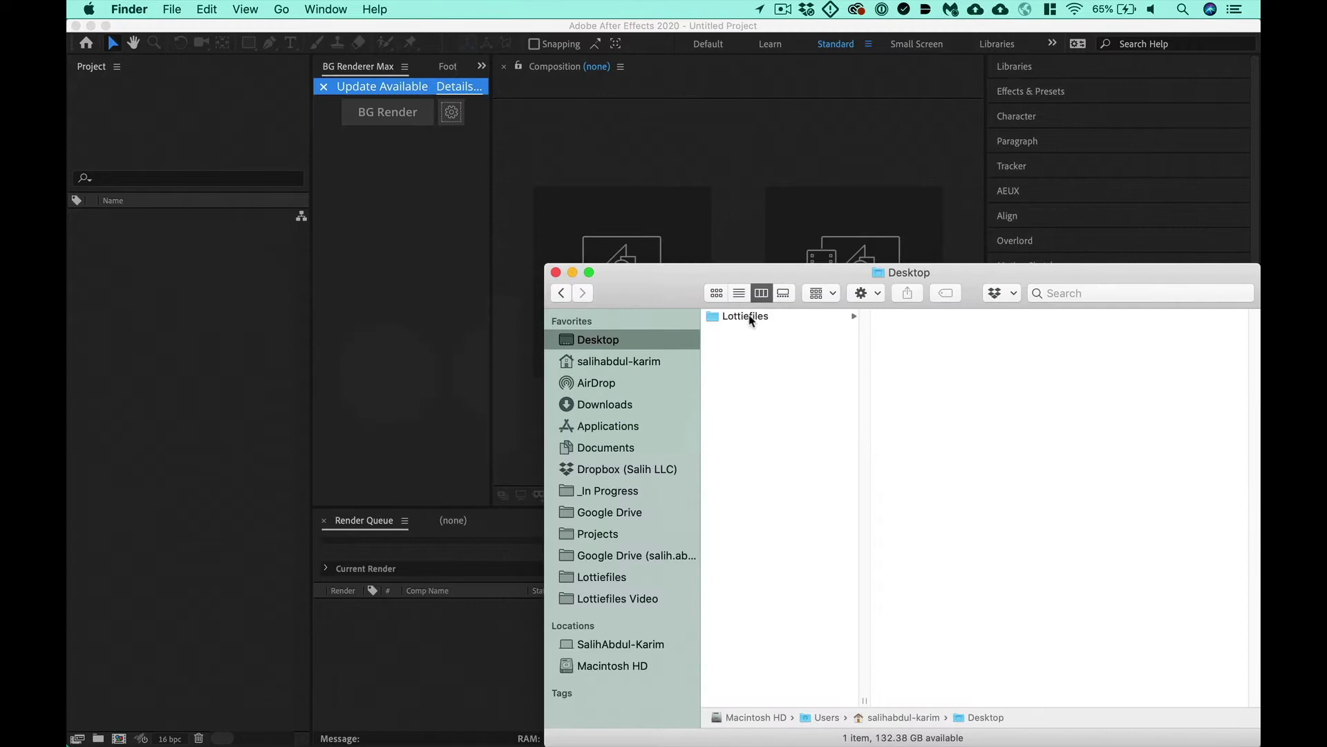
click(750, 318)
click(931, 320)
click(1113, 336)
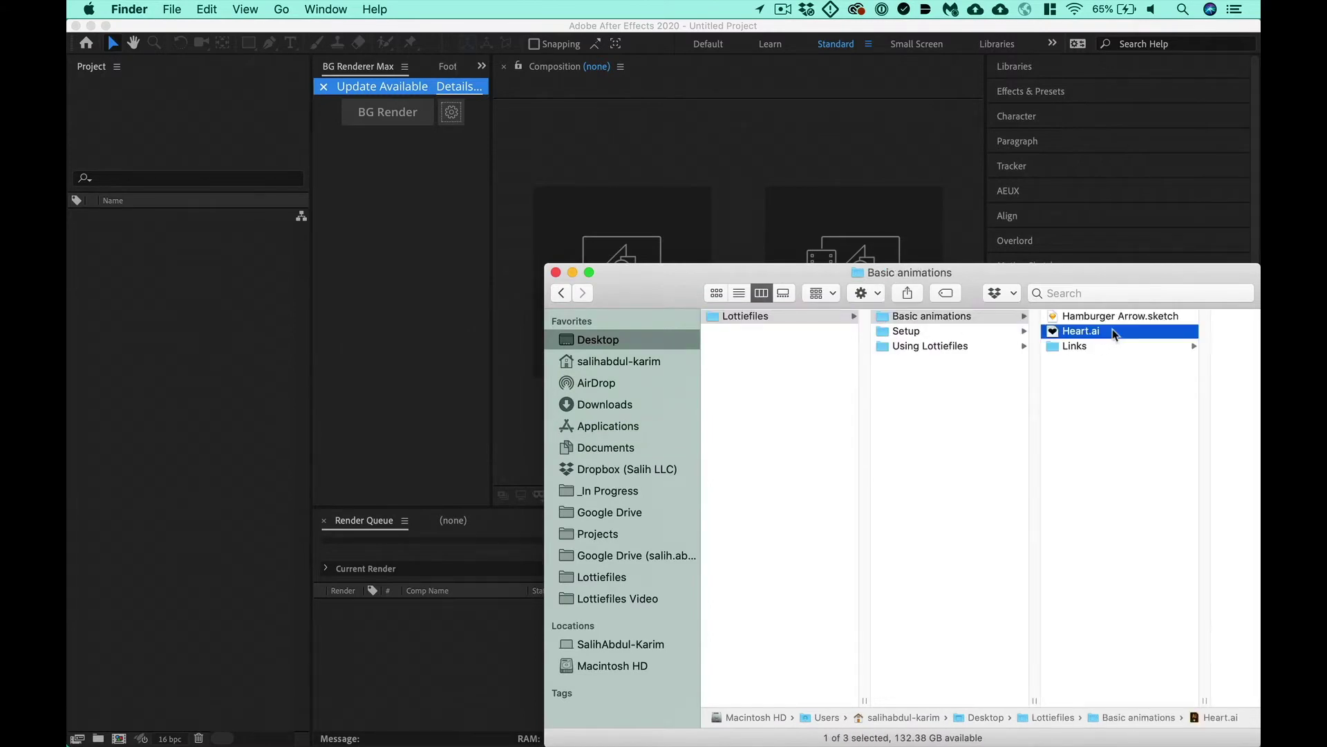
double_click(1005, 334)
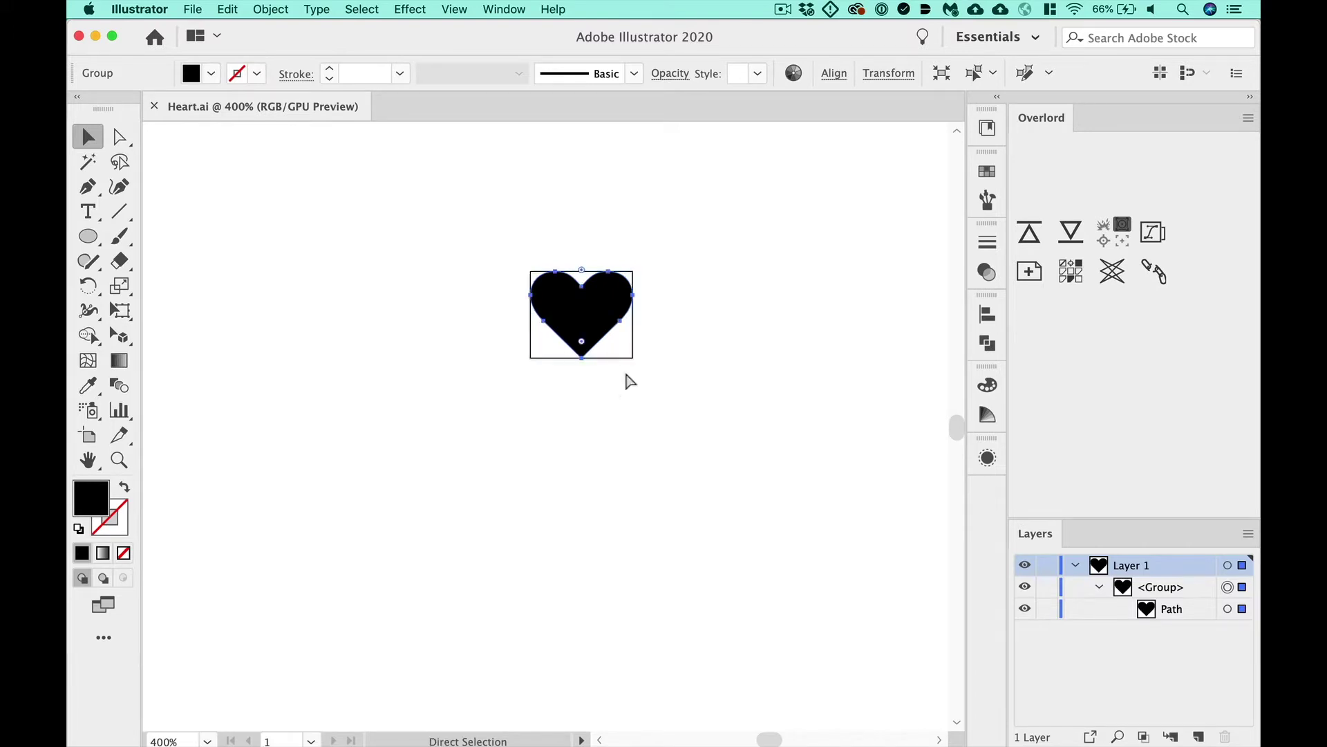
Step: Drag Heart.ai from Finder into the After Effects Project panel, importing it as 20 x 17 footage
key(super+Tab)
key(super+Tab)
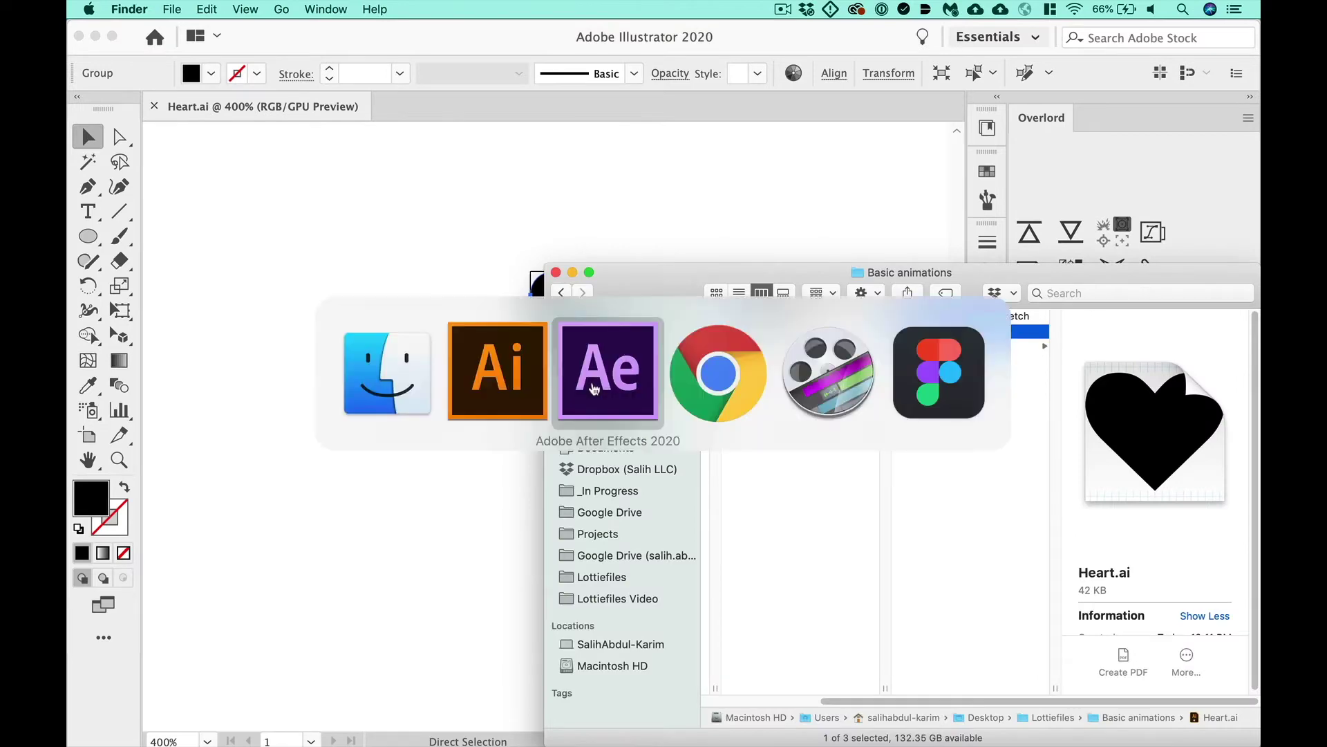
key(super+Tab)
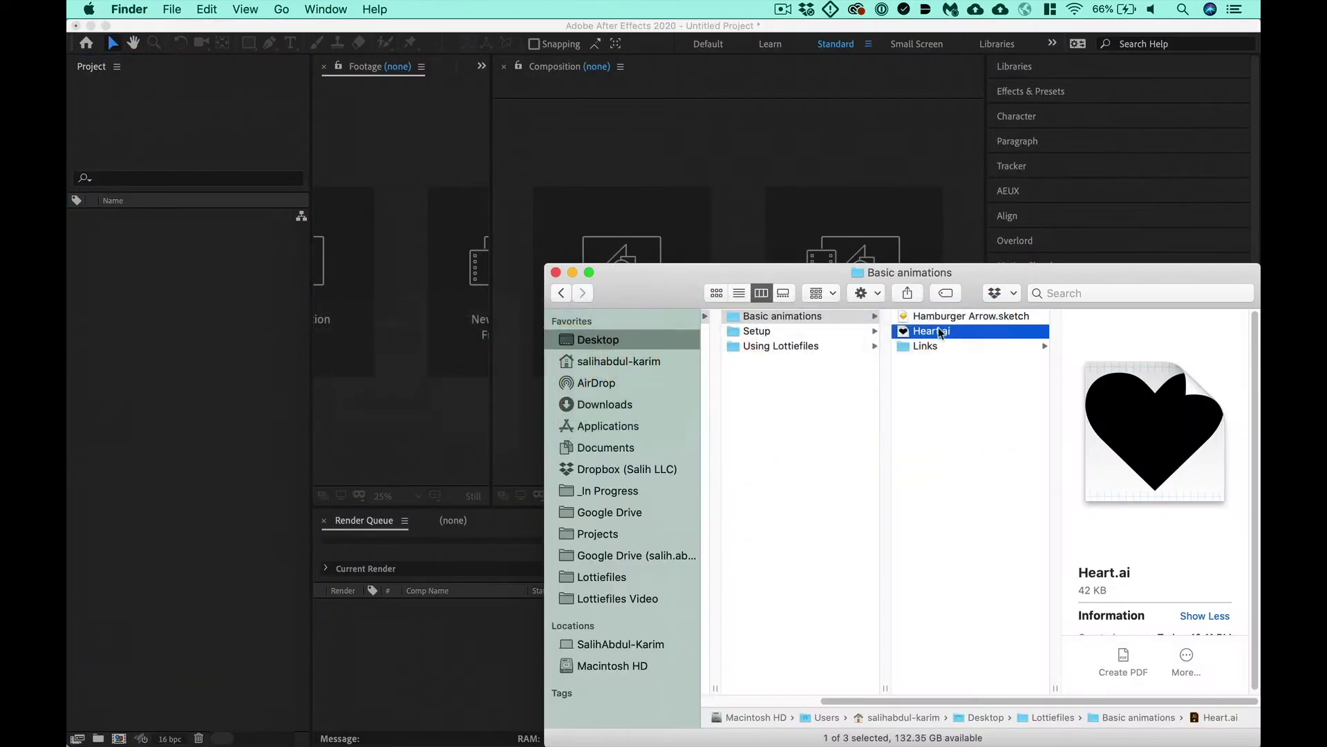
drag(941, 333, 219, 289)
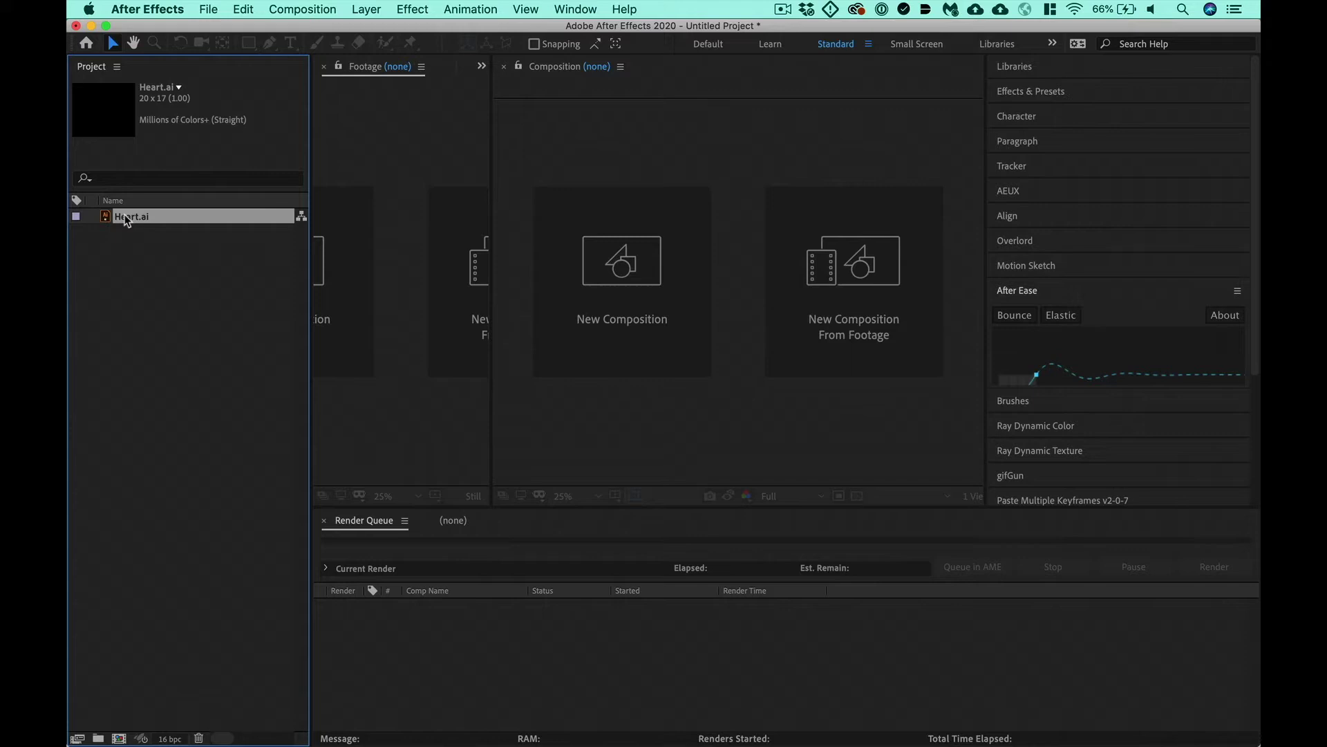
click(302, 9)
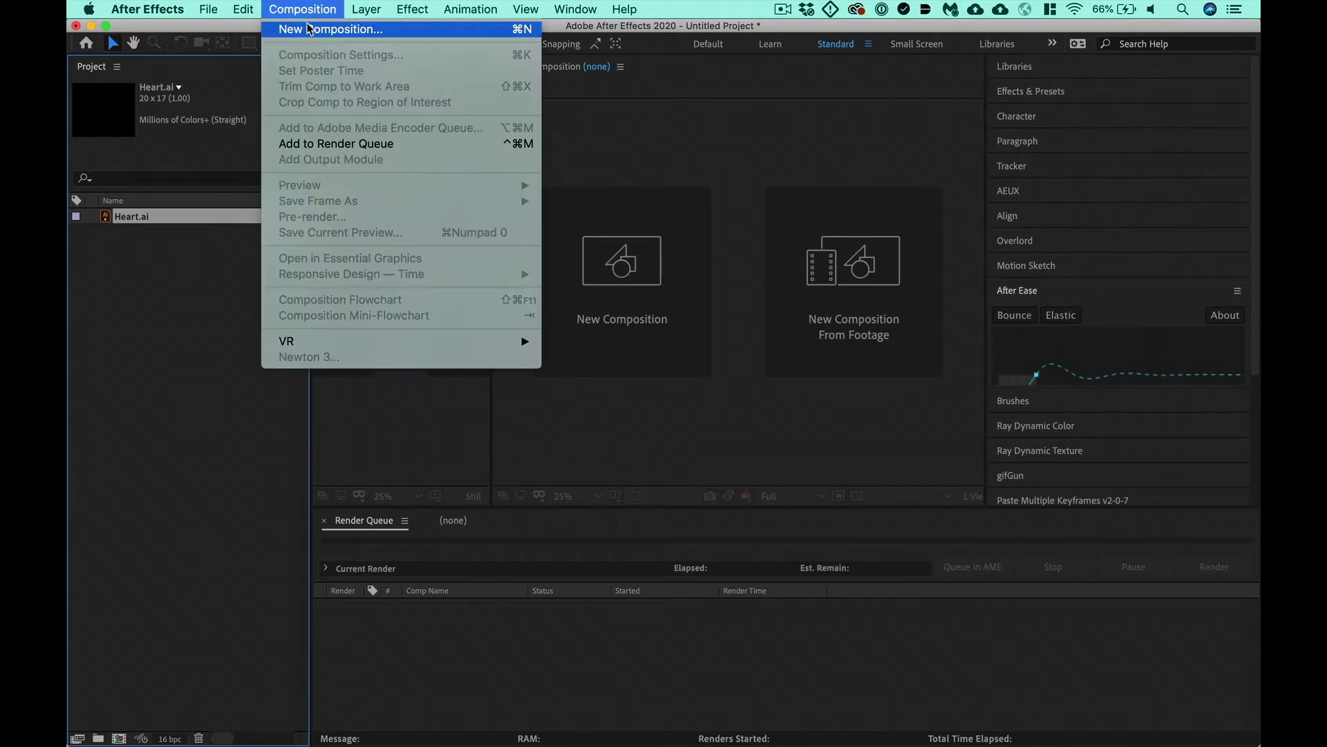
click(309, 28)
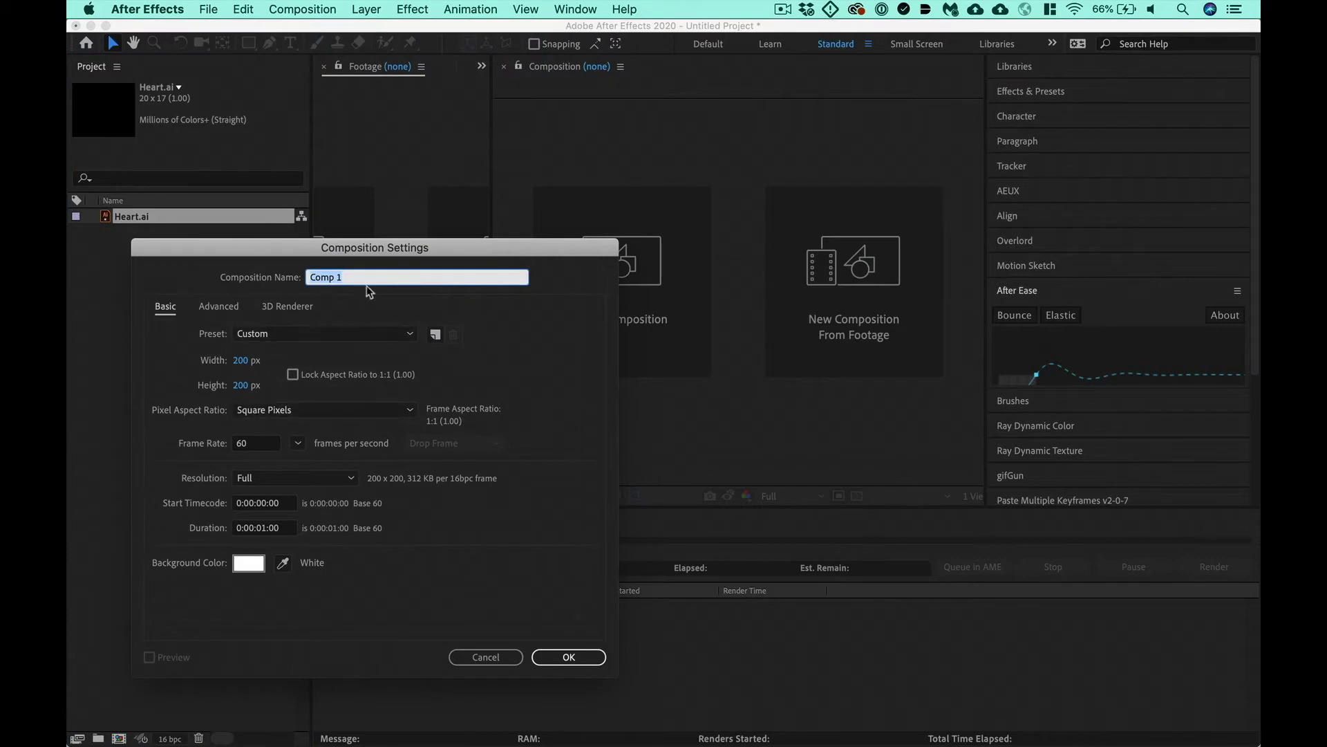
text(Heart)
click(561, 656)
click(142, 232)
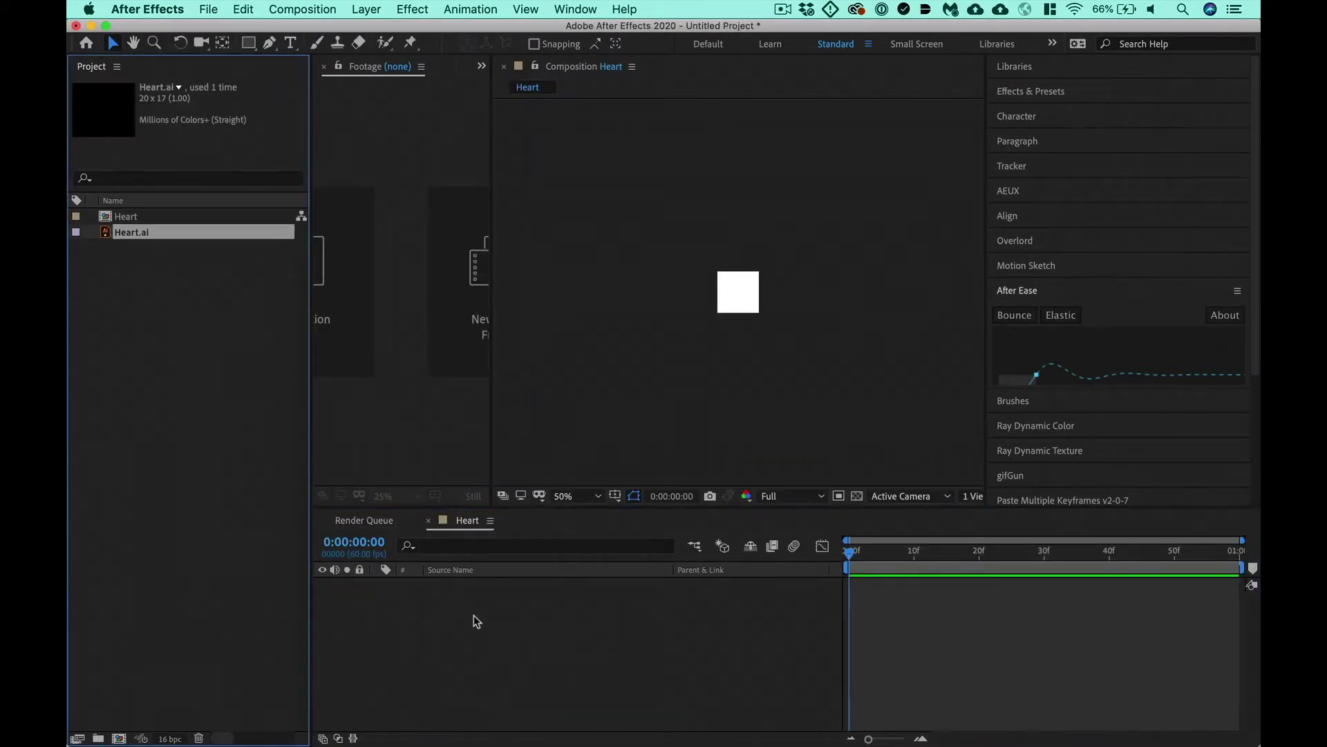
drag(477, 621, 477, 620)
key(period)
key(period)
key(period)
key(period)
key(period)
key(period)
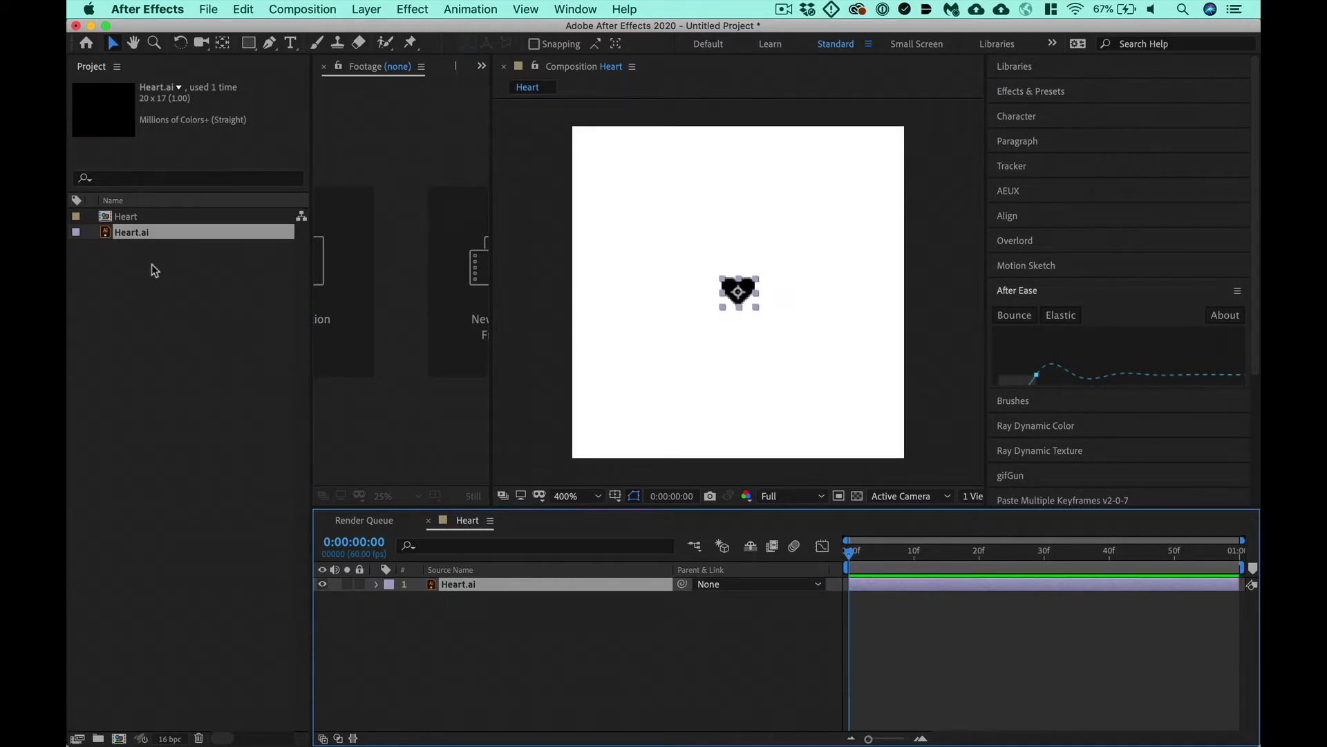
key(super+z)
key(super+z)
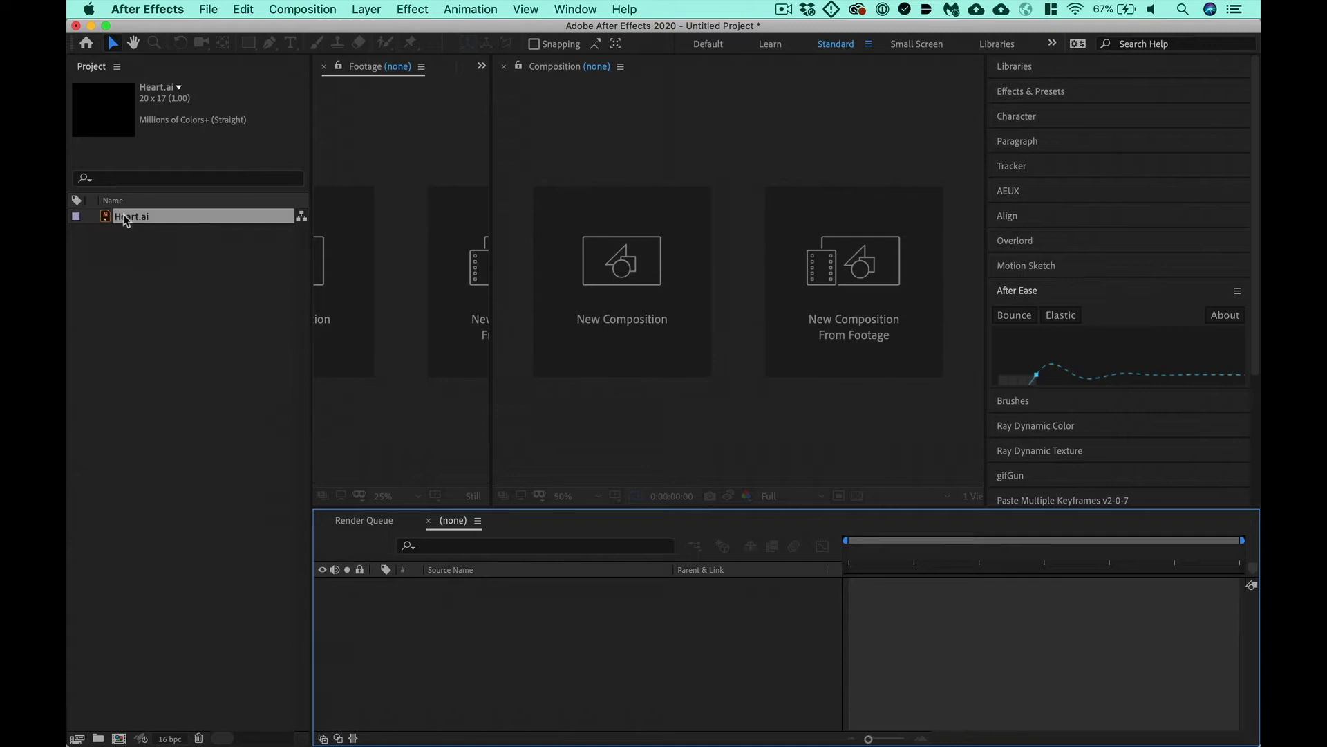
Step: Create a 20 x 17, 60 fps Heart composition from Heart.ai and bring up its timeline
drag(126, 221, 121, 741)
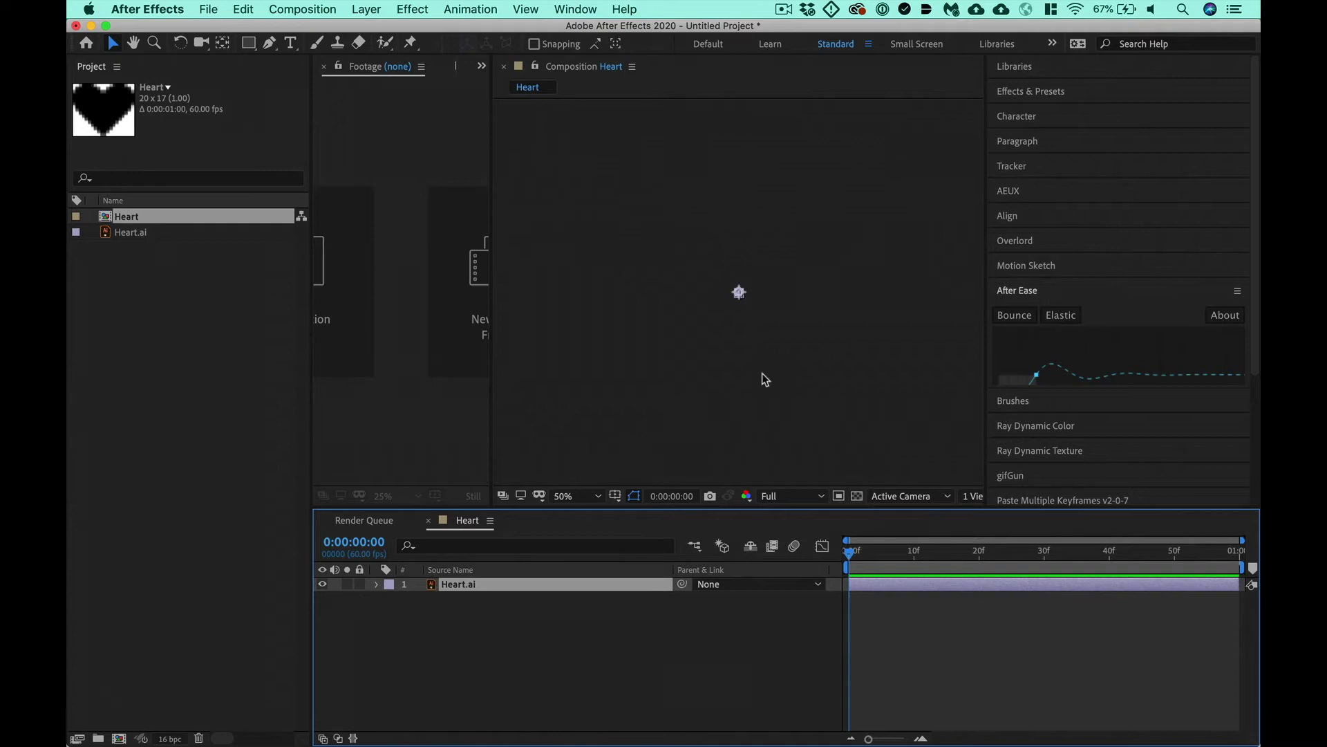
click(132, 234)
click(132, 217)
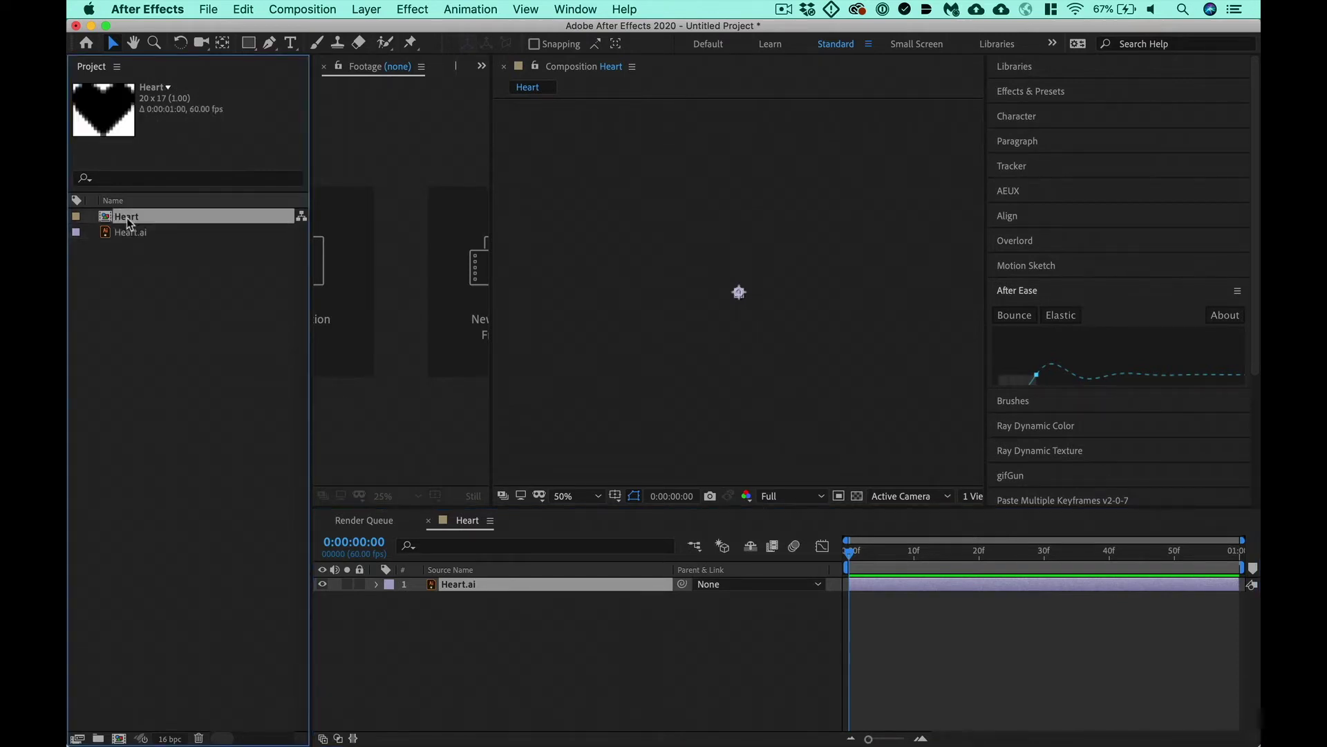
click(619, 592)
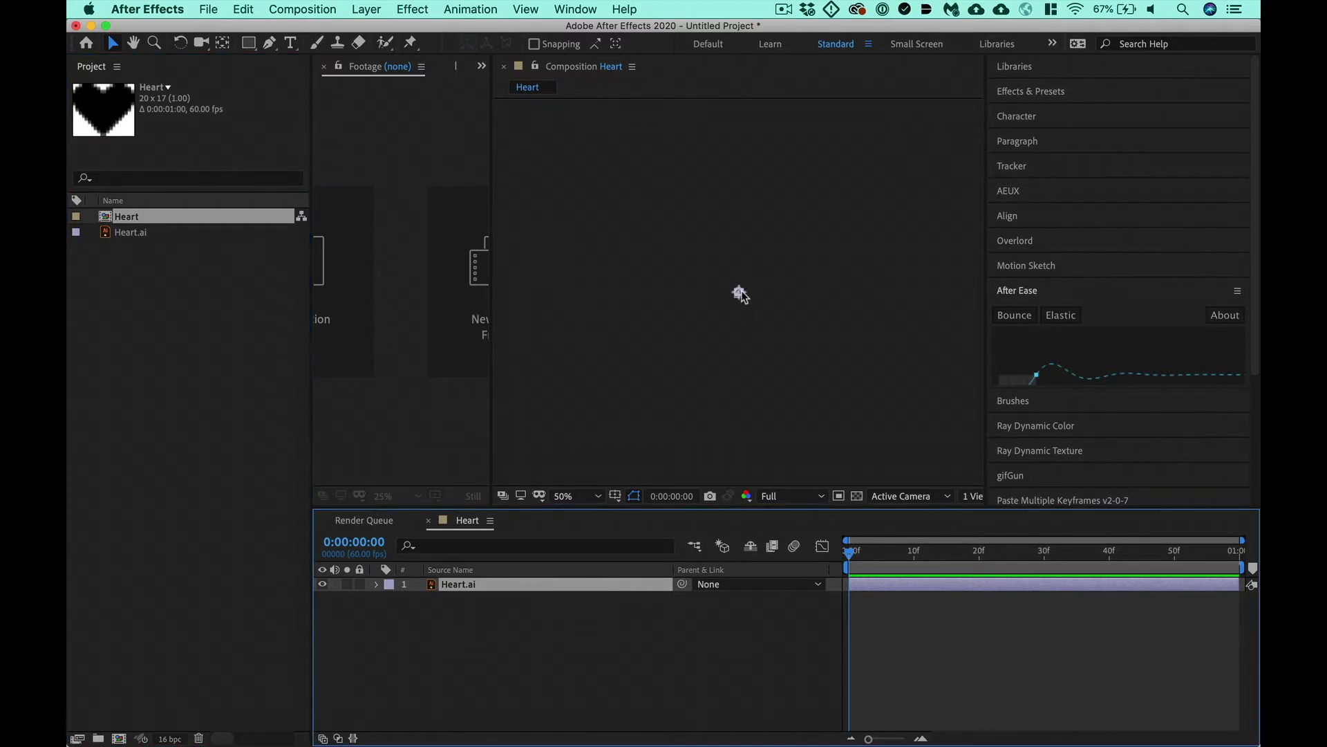
scroll(740, 294, up, 9)
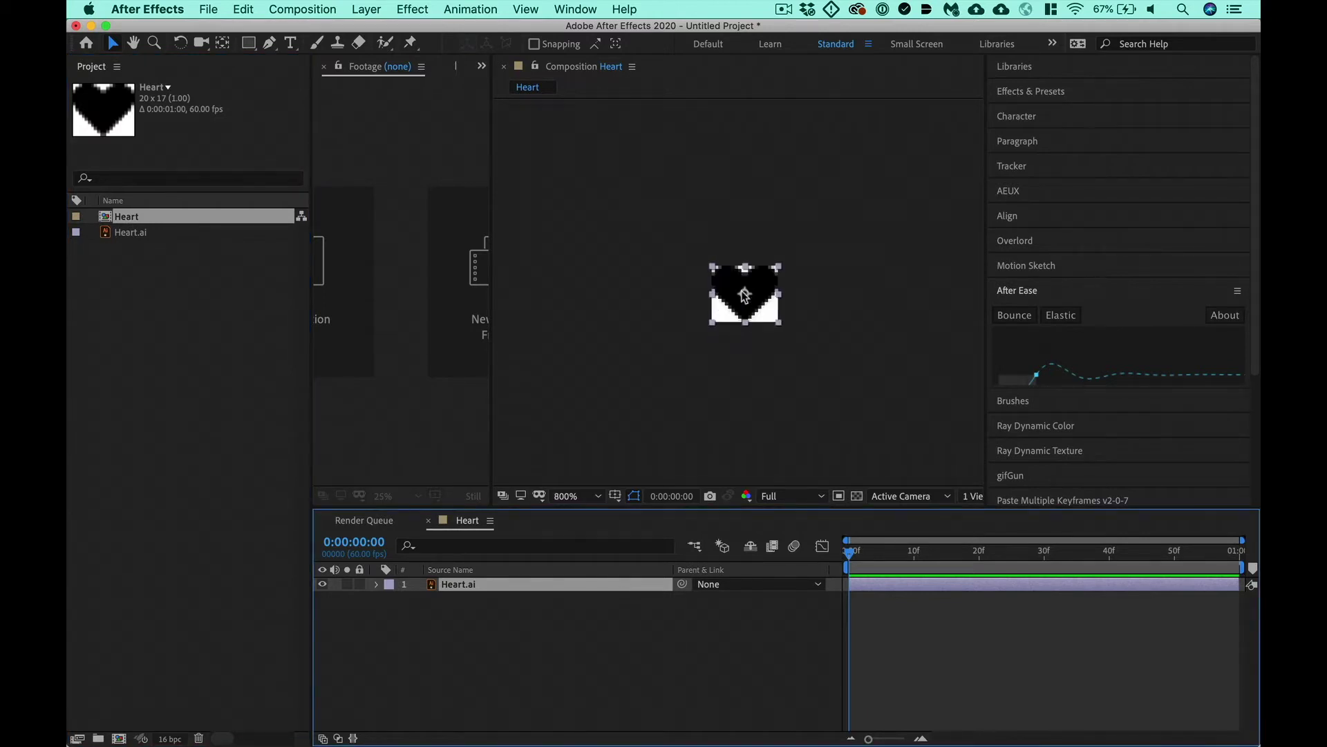
scroll(742, 296, down, 1)
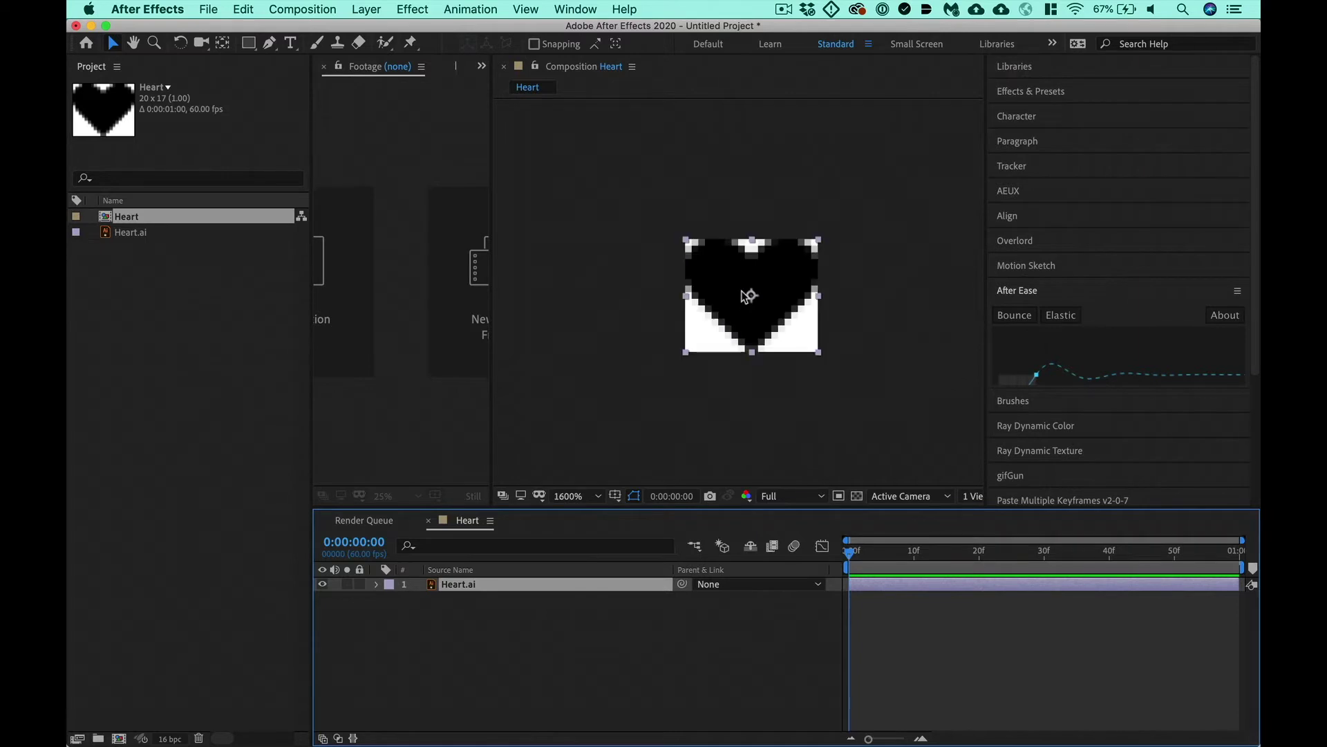
Step: Set the Heart composition's duration to 0:00:02:00 in Composition Settings
key(super+k)
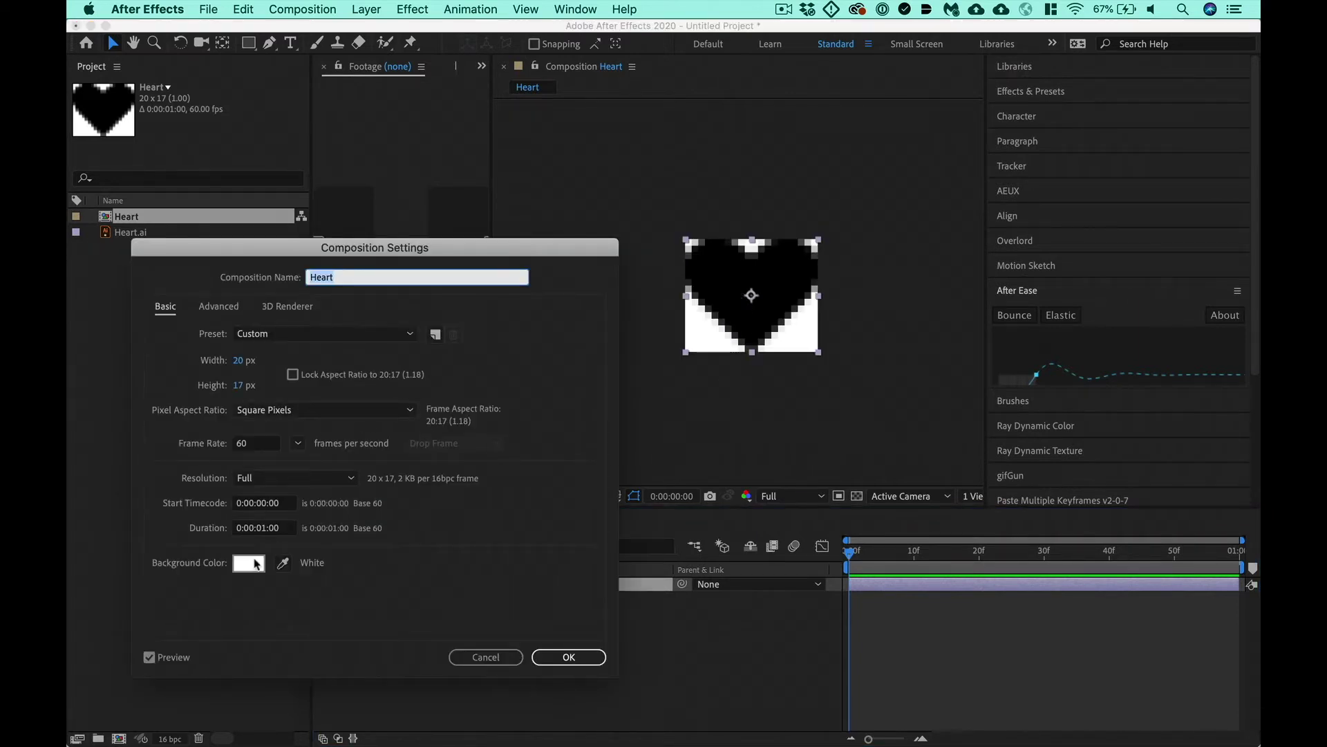
drag(387, 255, 457, 156)
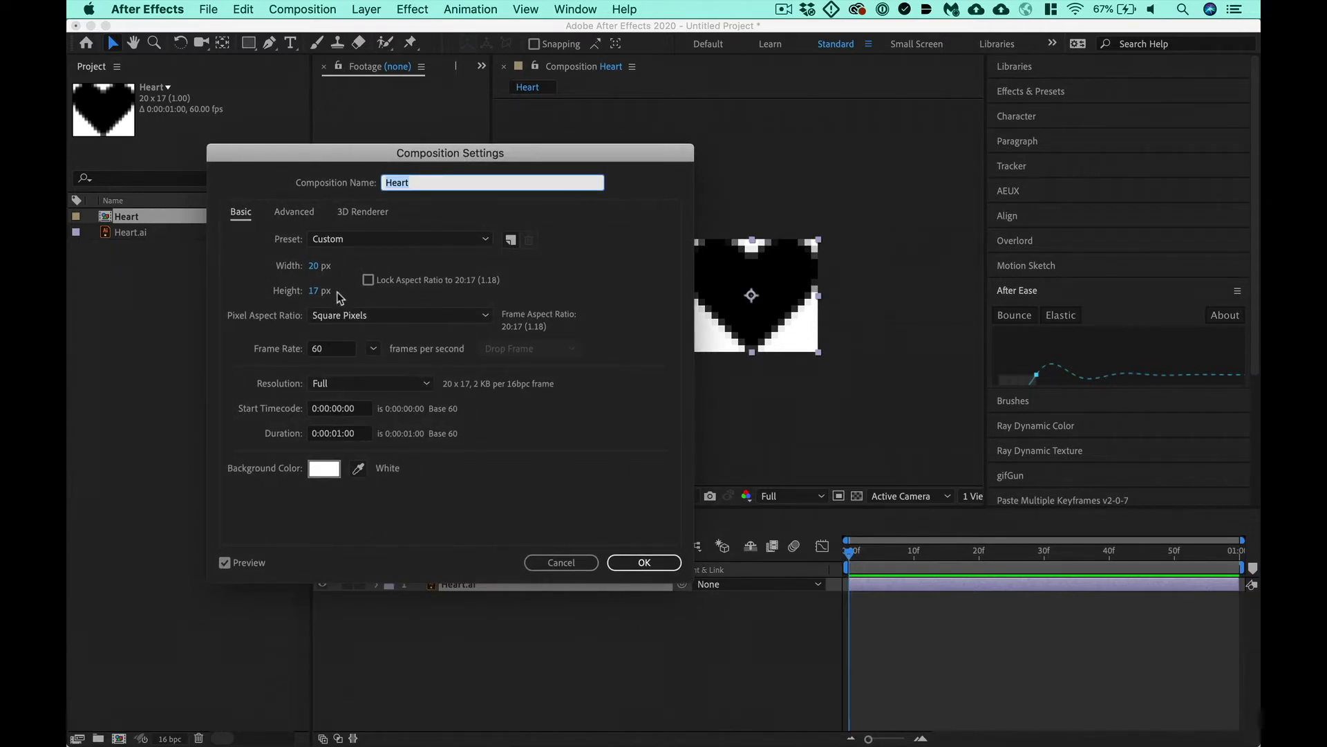
click(363, 434)
text(10:)
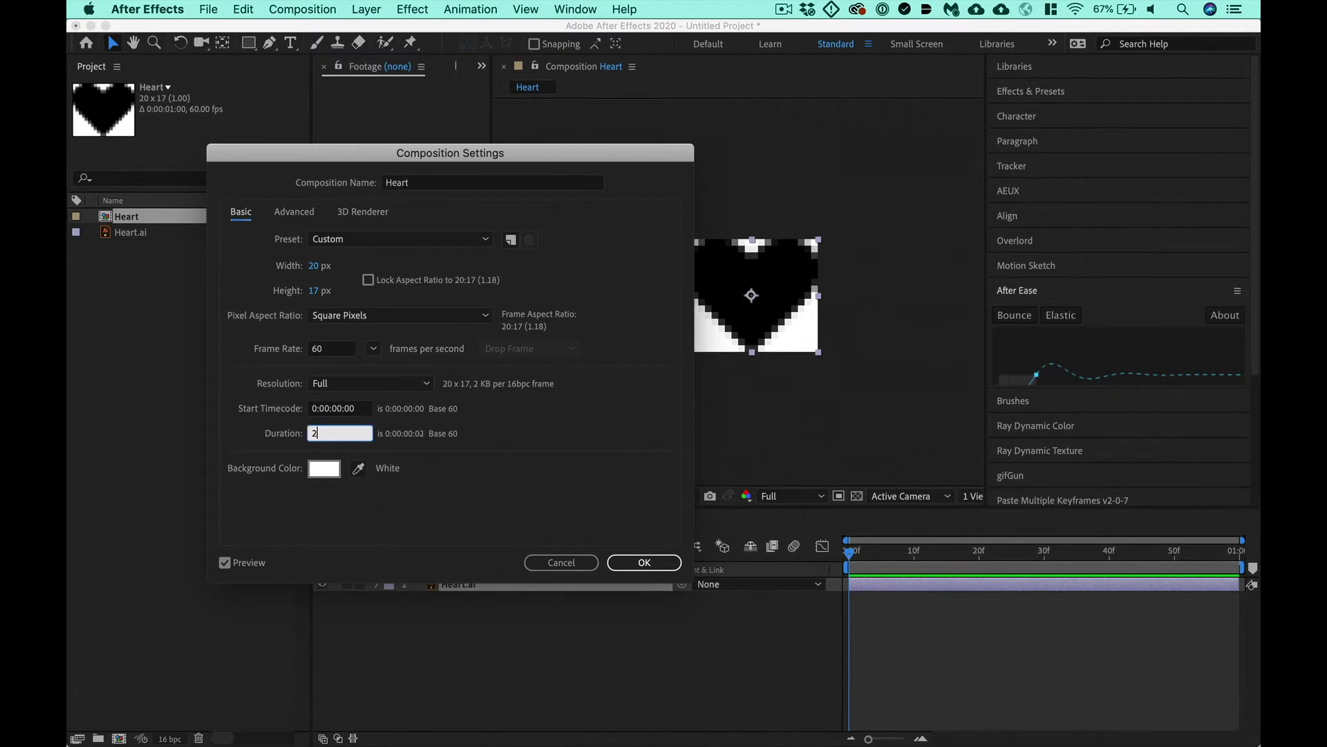
key(Return)
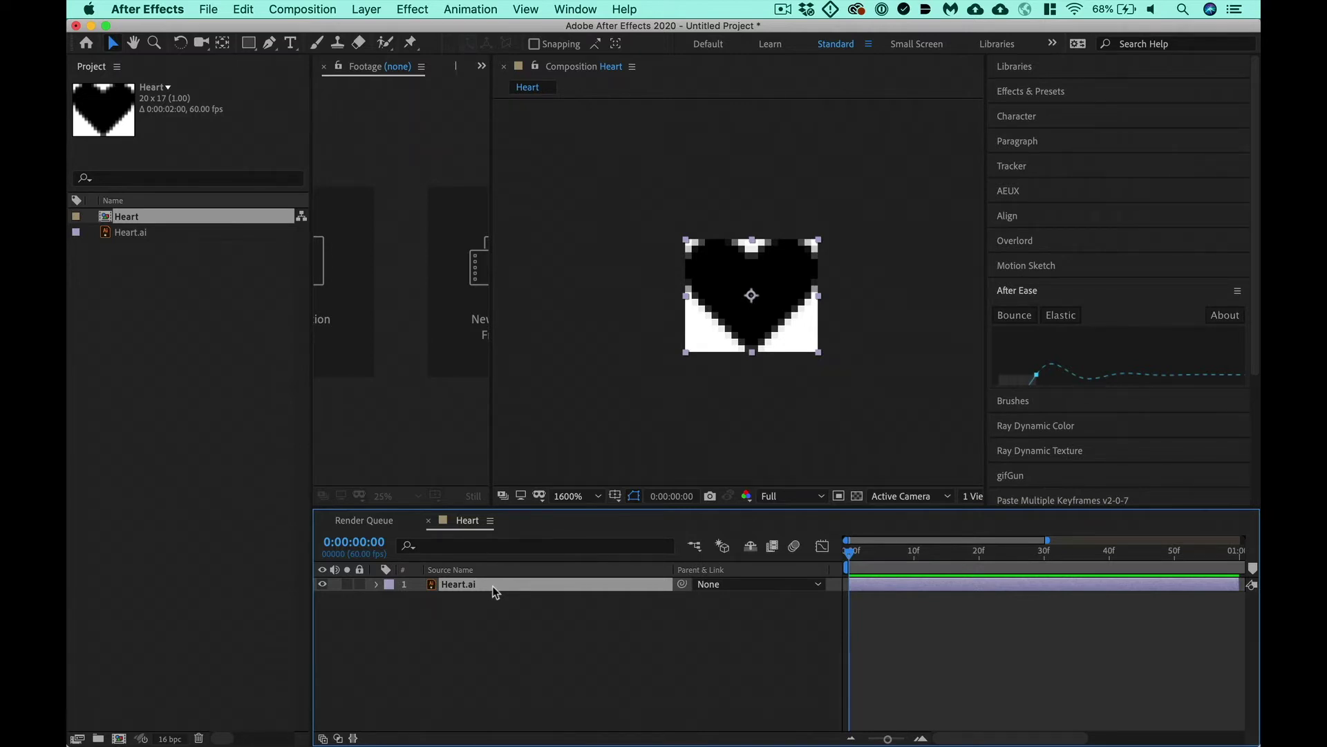
Step: Convert Heart.ai into a Heart Outlines shape layer with Create Shapes from Vector Layer
right_click(493, 588)
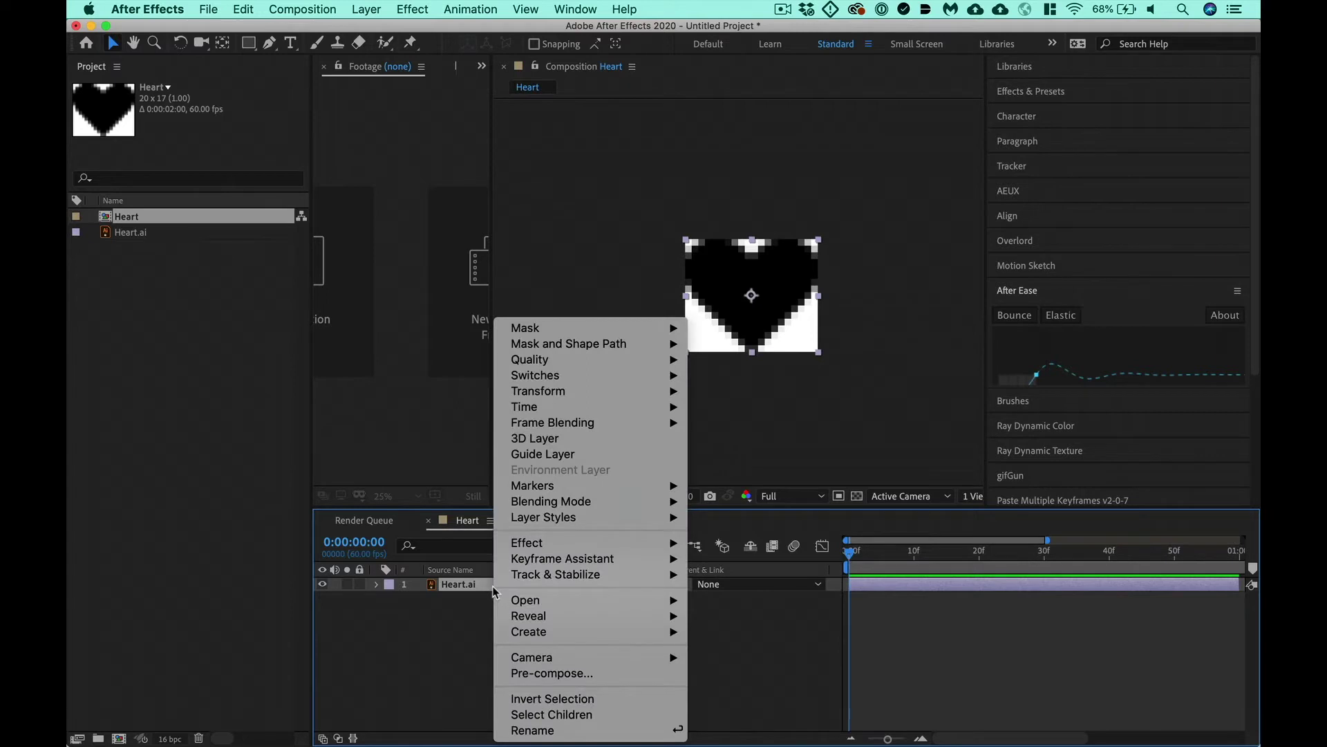
mouse_move(555, 633)
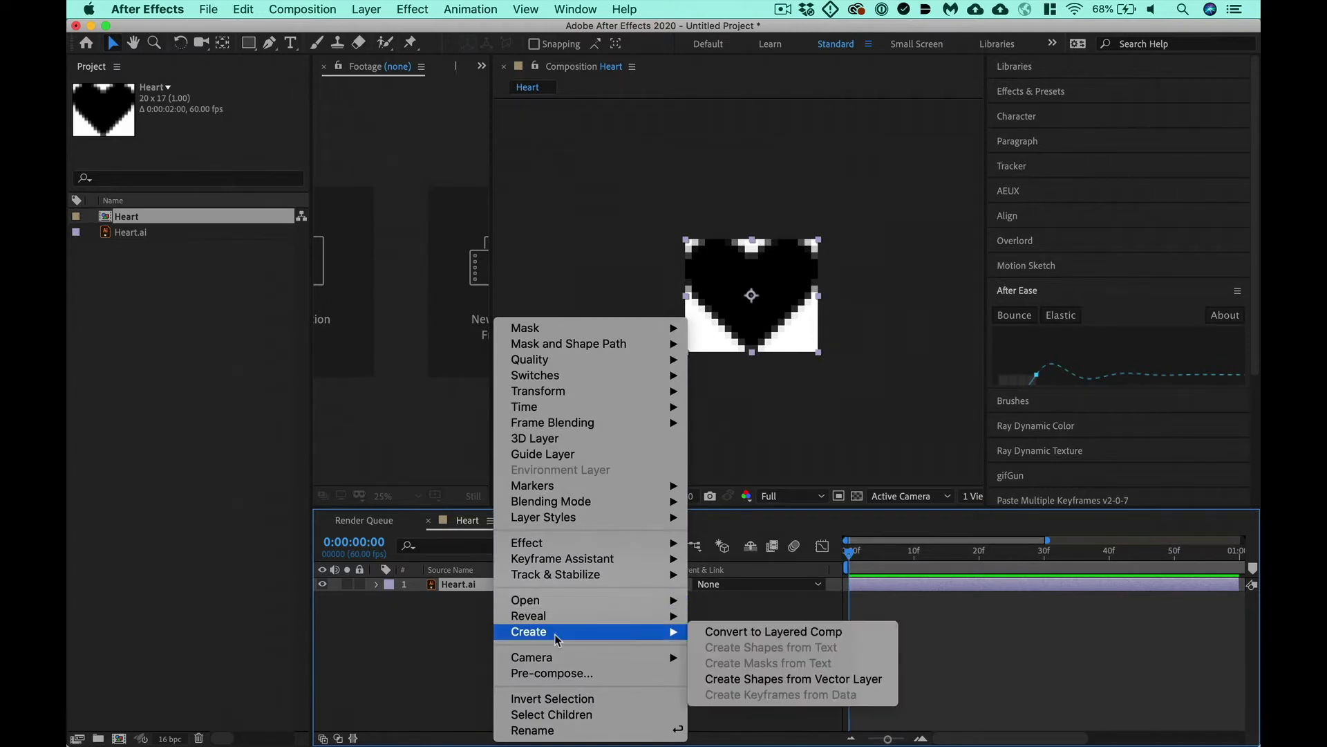
click(806, 680)
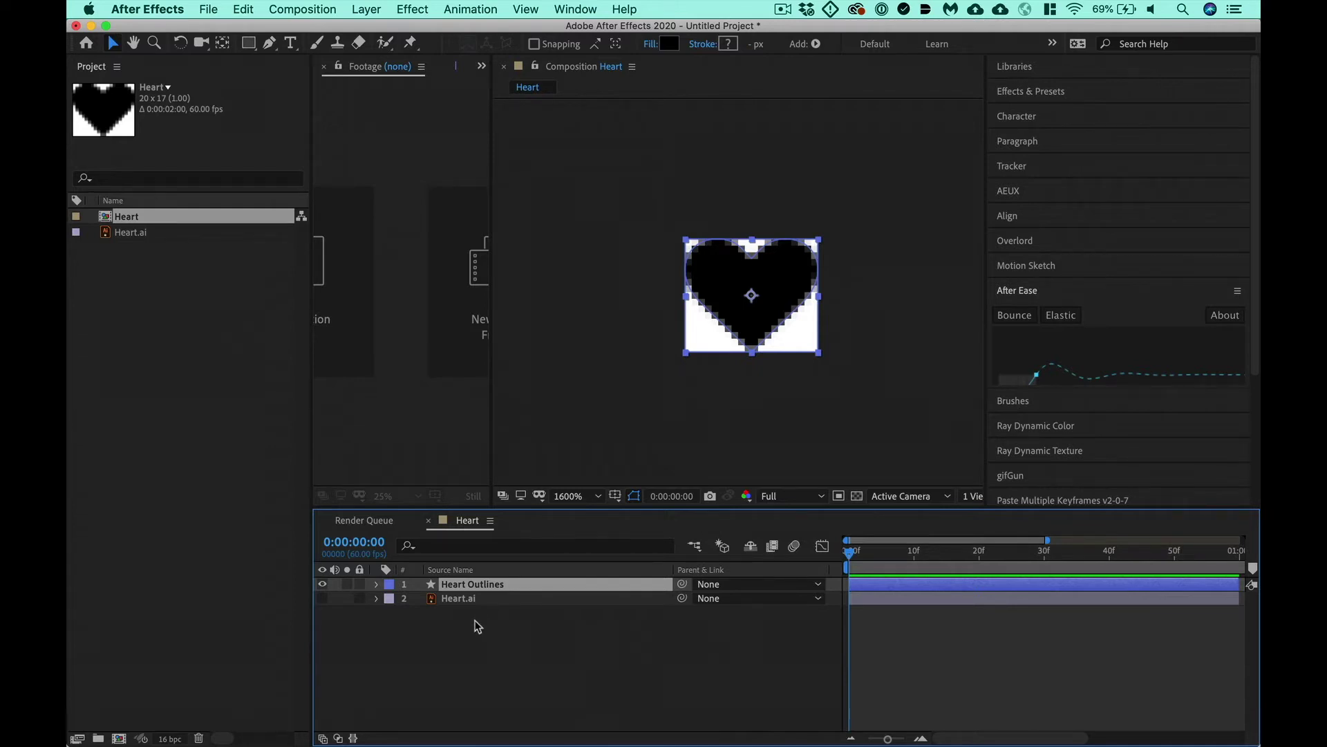
Step: Hide the heart layer so the composition frame shows blank
click(475, 626)
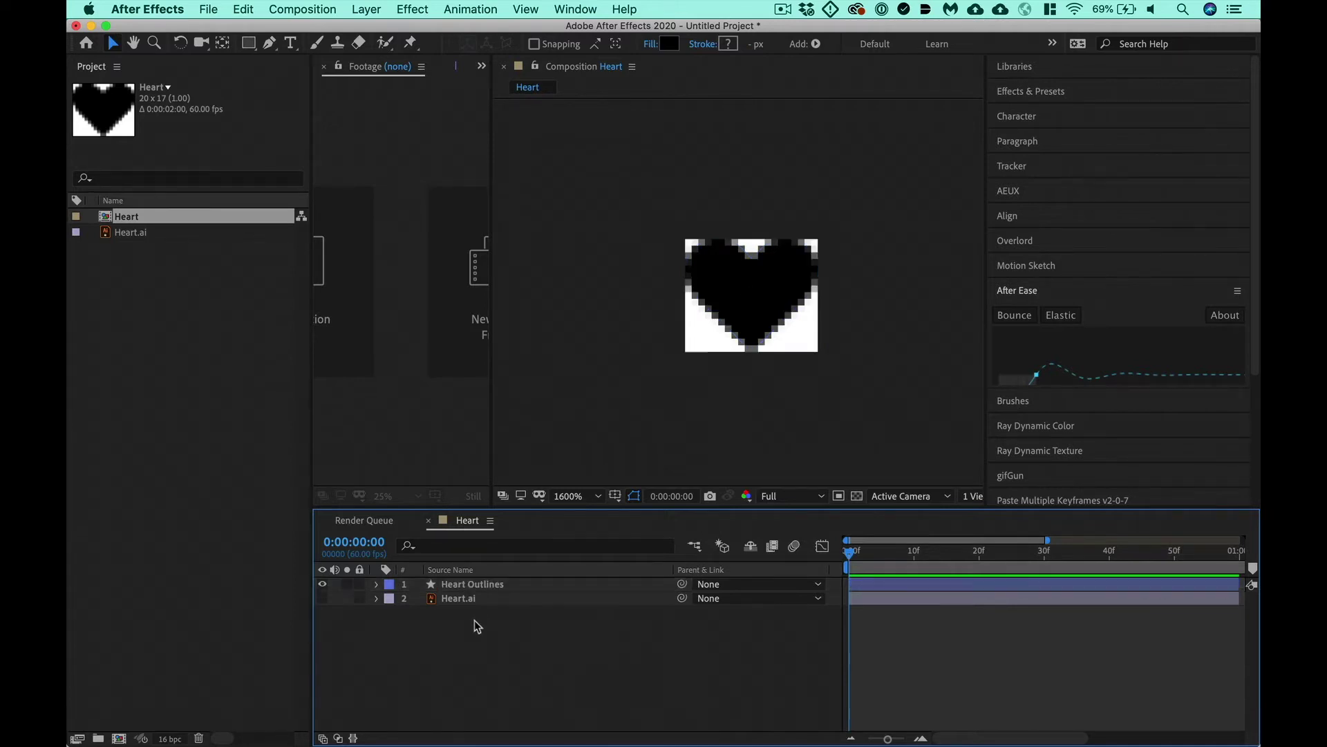
click(322, 584)
key(super+Tab)
key(super+Tab)
key(super+Tab)
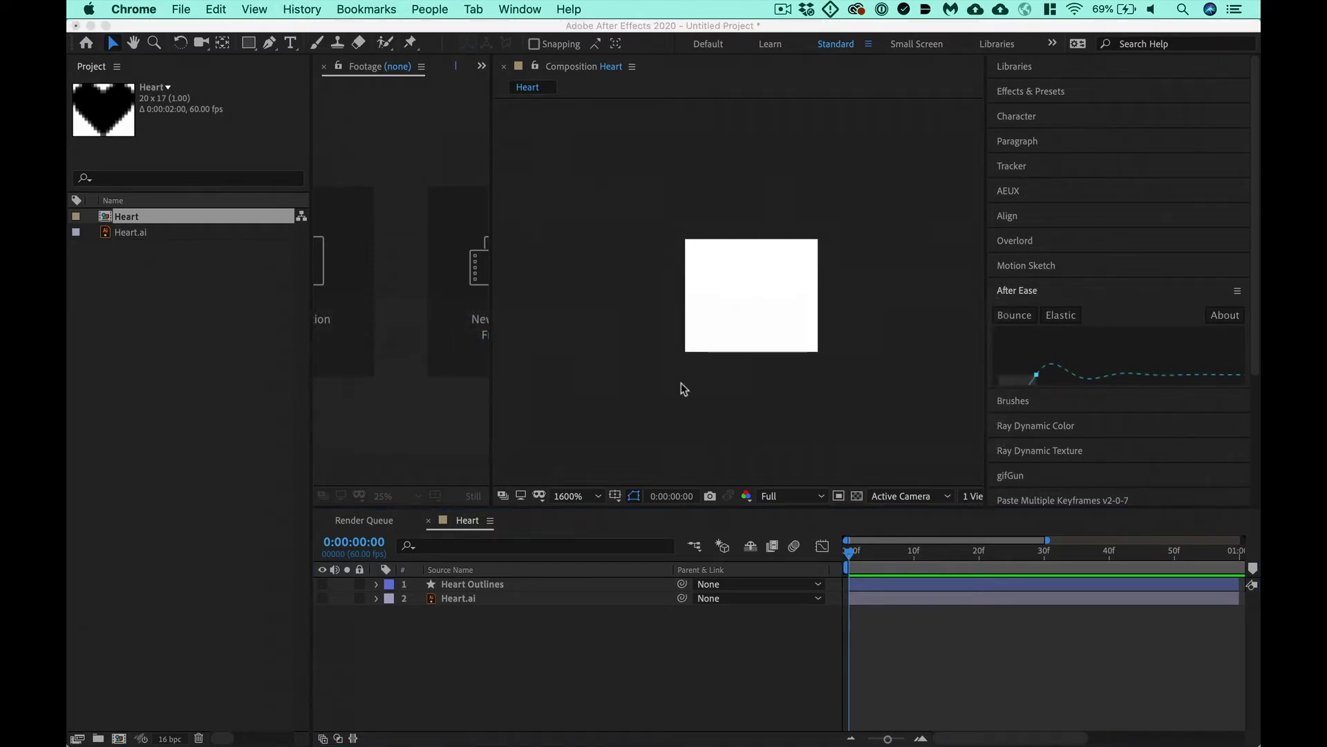
Step: Search 'battleaxe overlord' in a new full-screen window and open the Overlord — Battle Axe page
key(super+n)
key(ctrl+alt+Right)
key(ctrl+alt+Left)
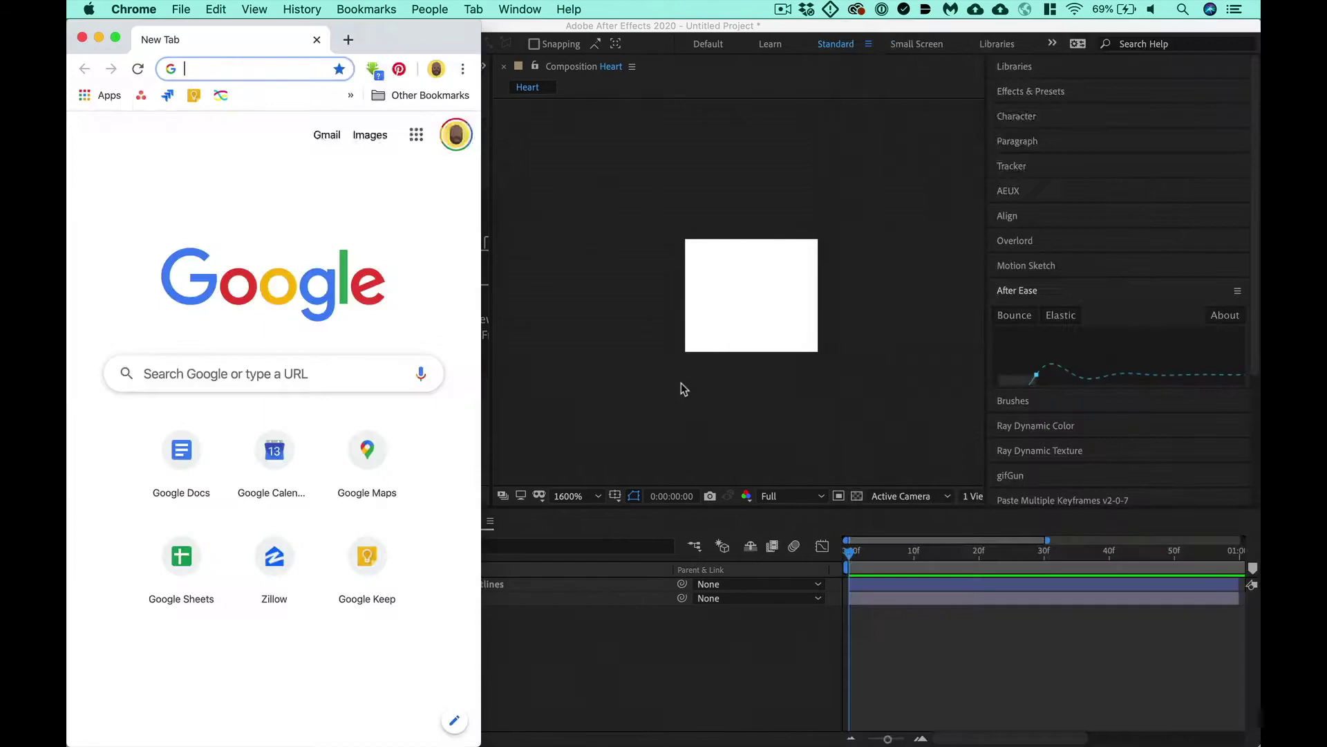
key(ctrl+alt+Return)
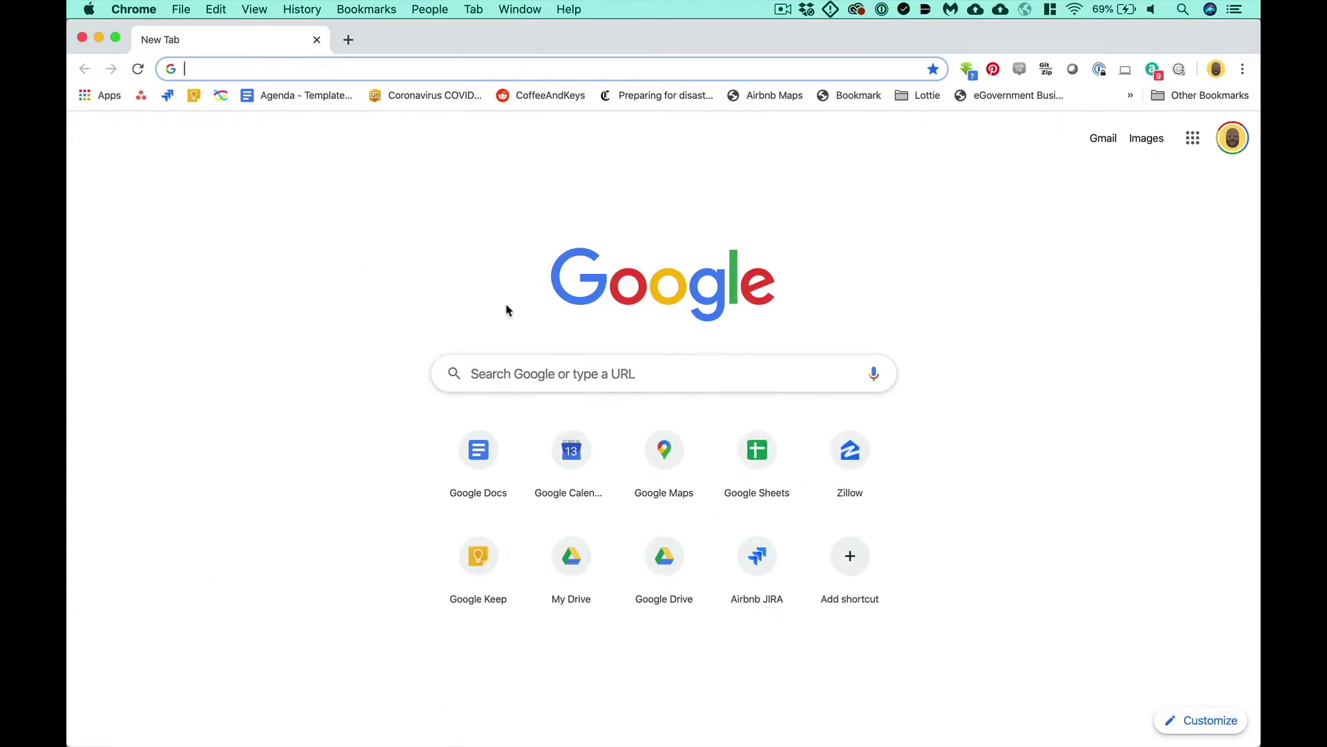
text(battleaxe o)
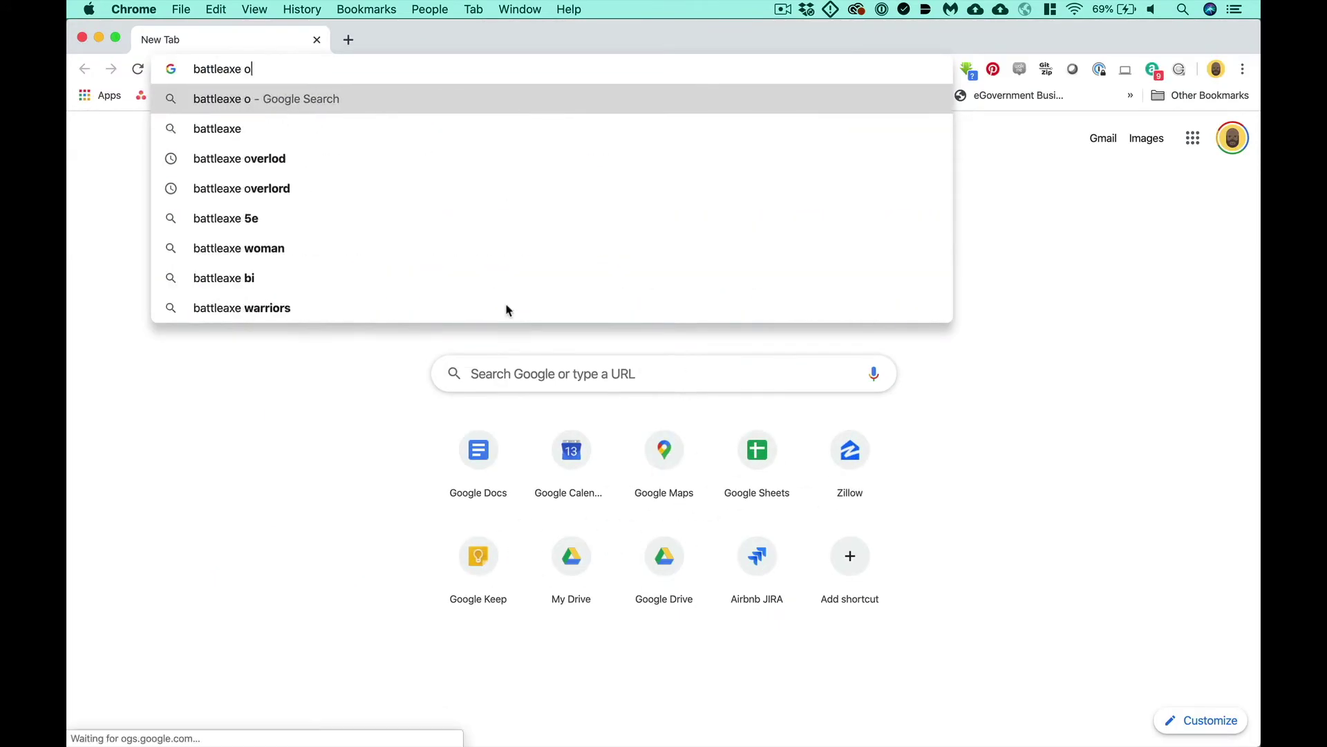
text(verlord)
key(Return)
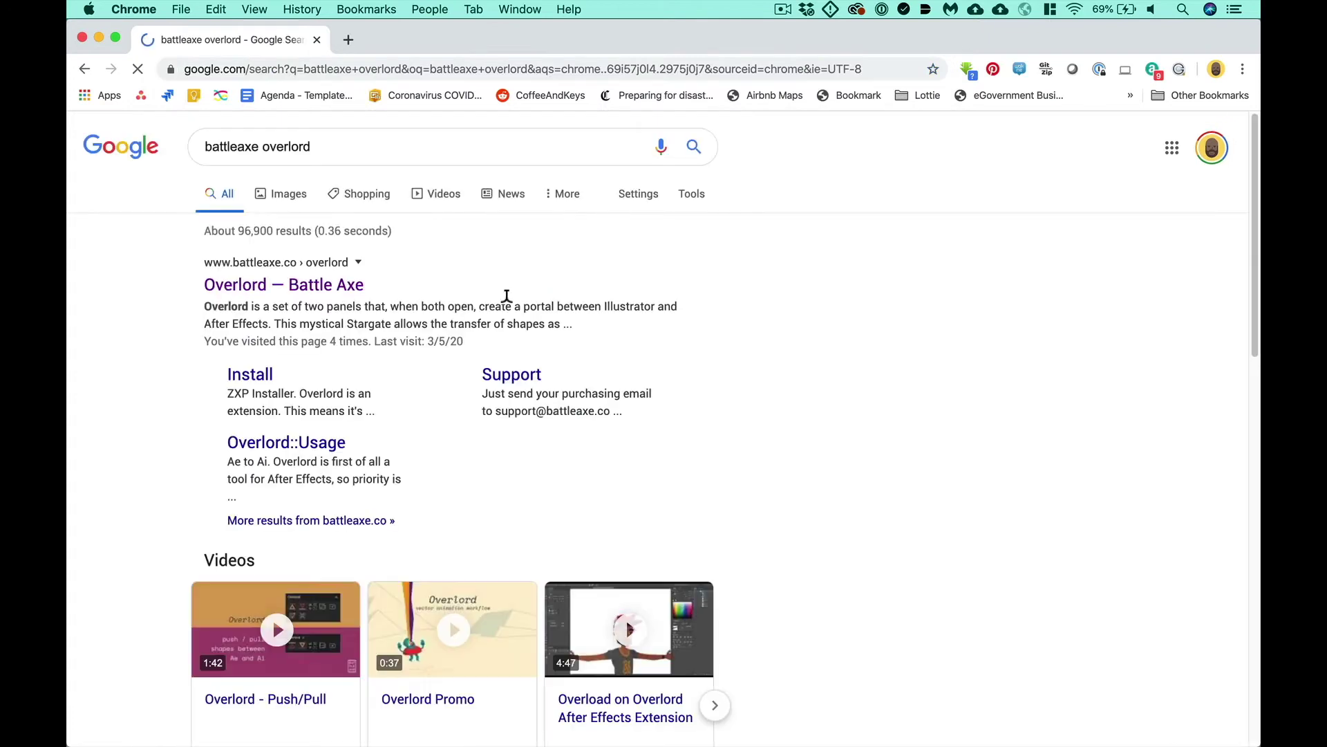
click(311, 294)
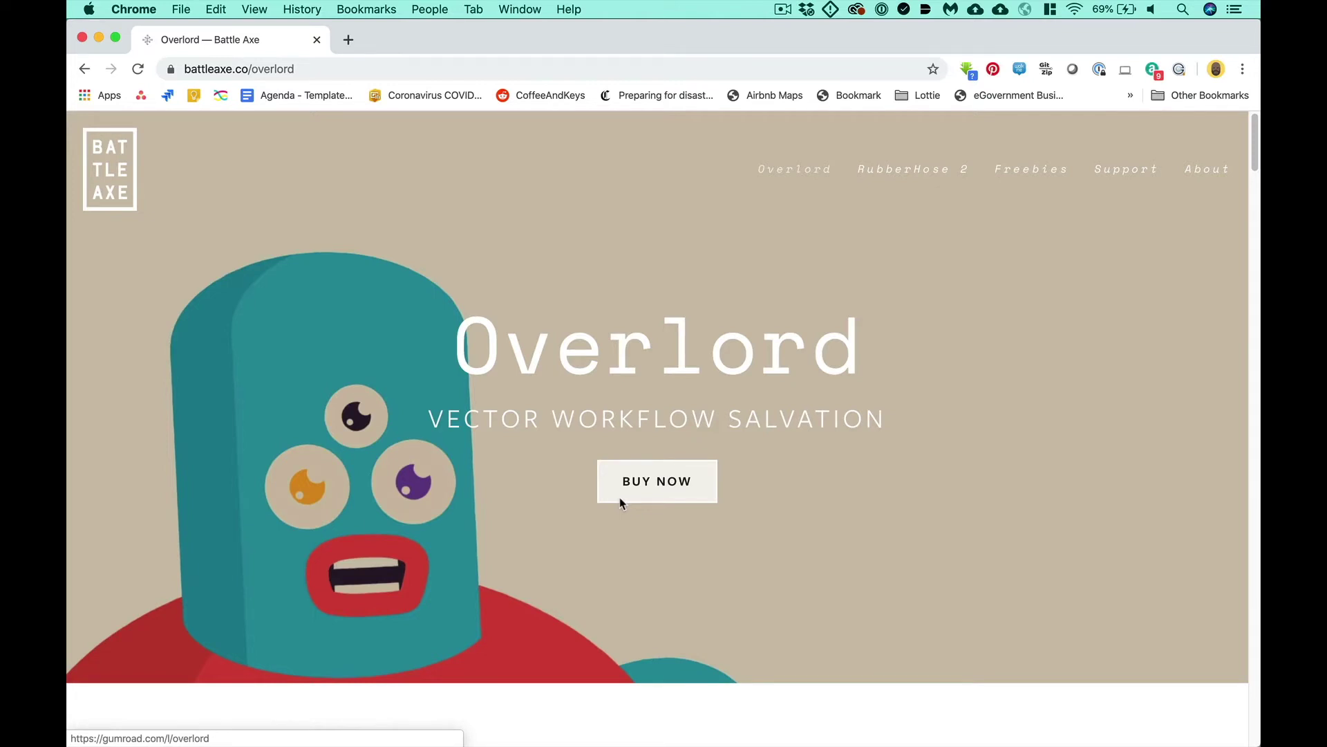
key(super+Tab)
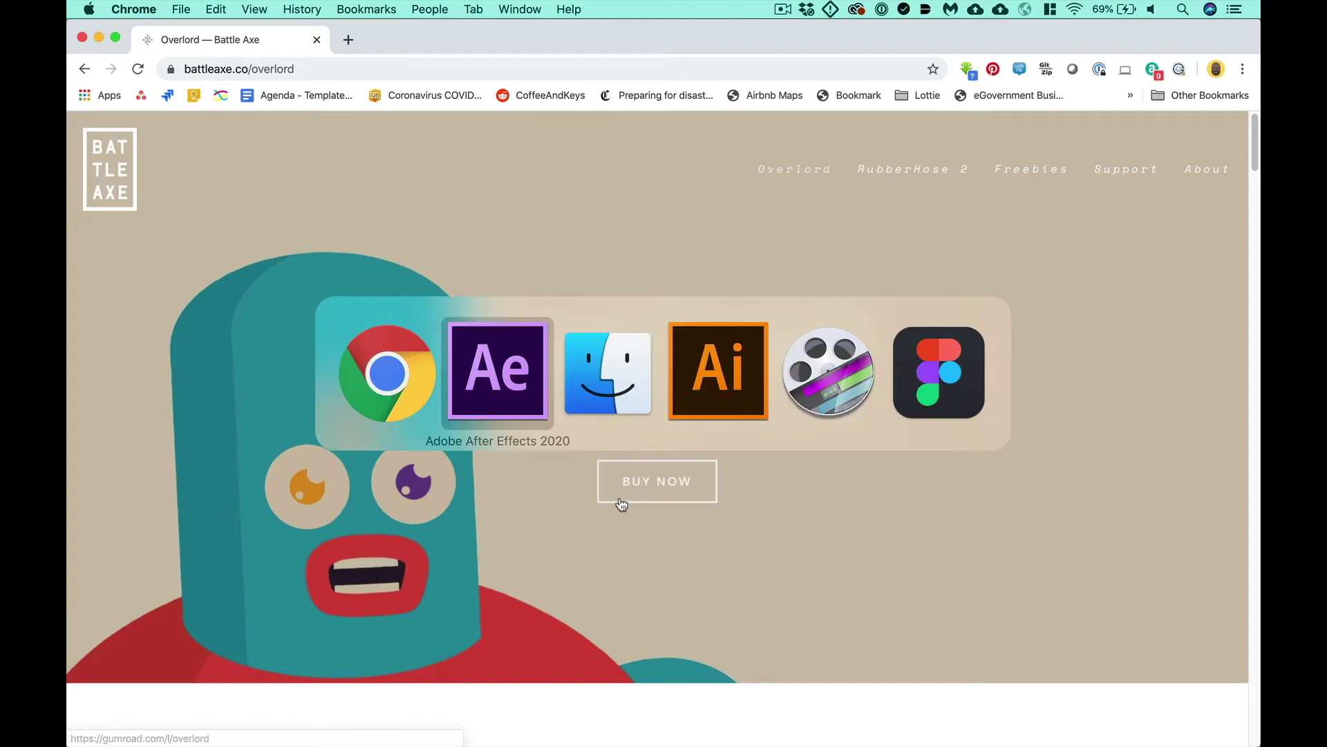
Step: Open the Overlord extension panel and push the heart selection into After Effects as Layer 1
key(super+Tab)
key(super+Tab)
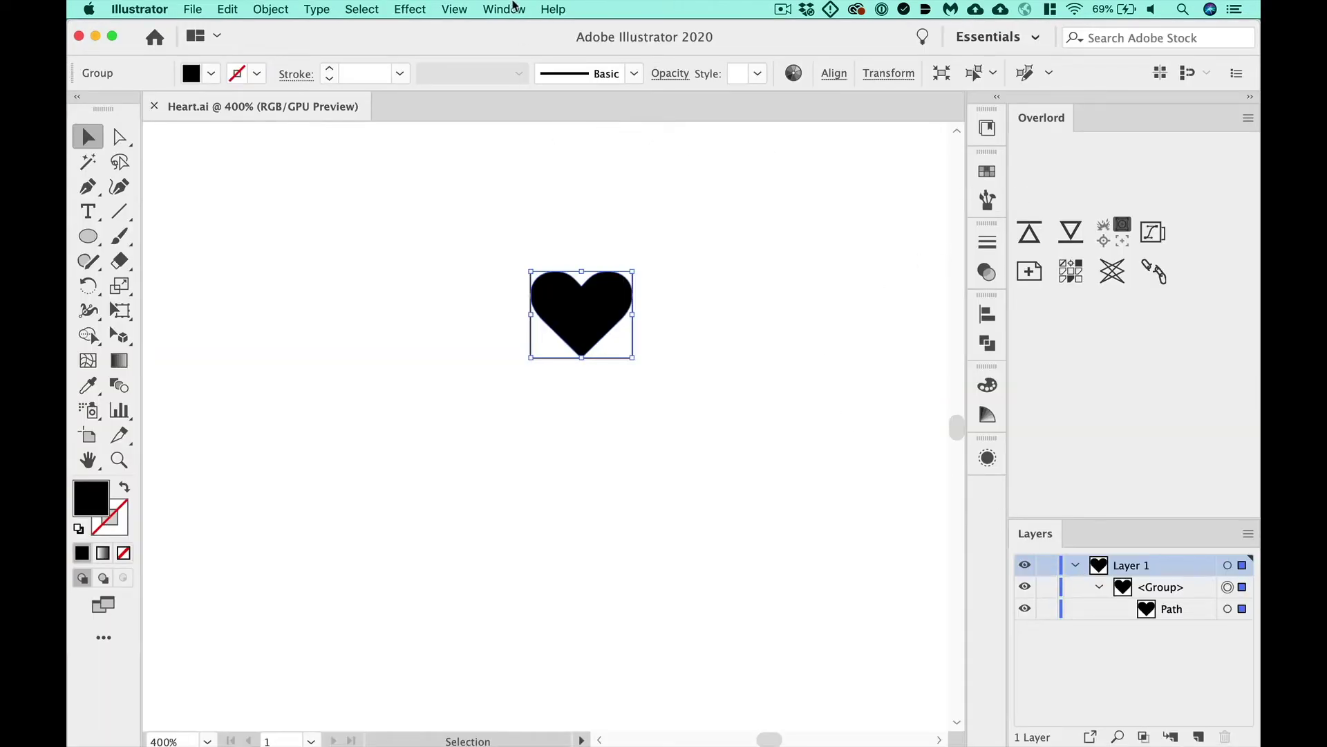
click(520, 14)
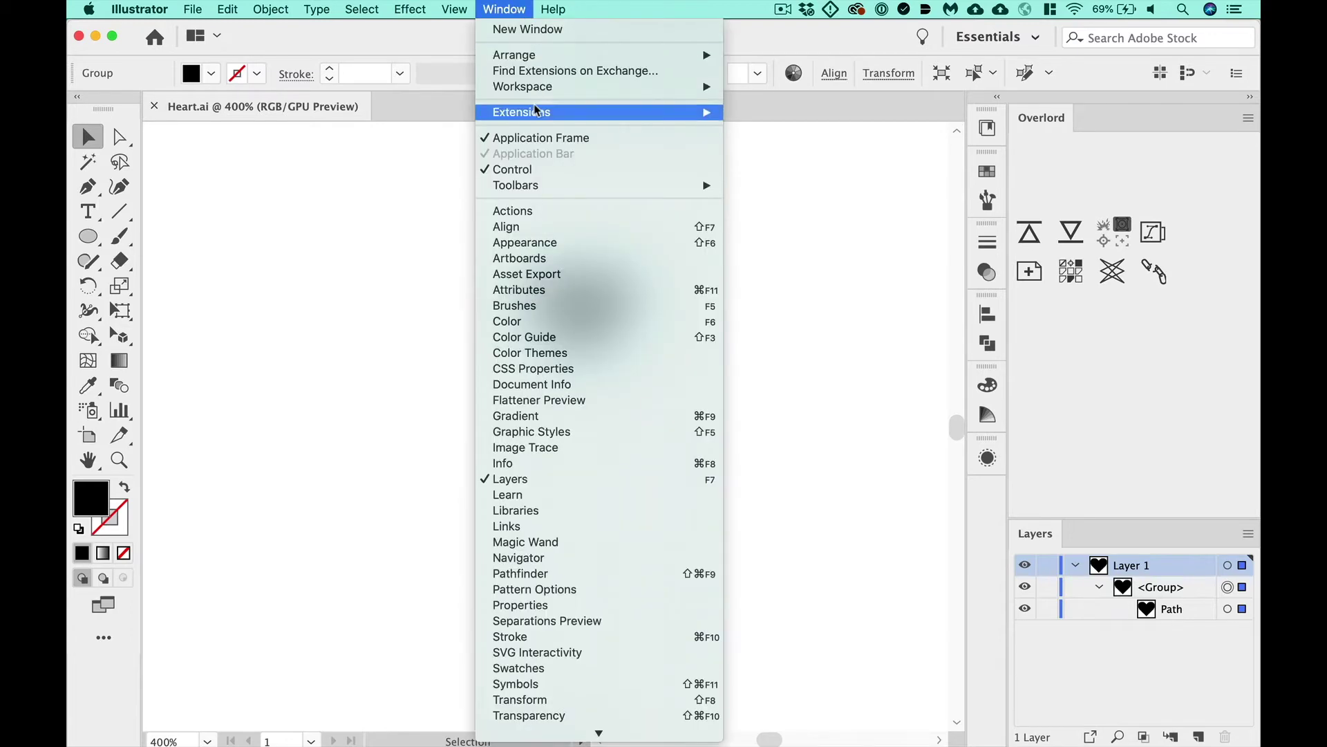
mouse_move(537, 112)
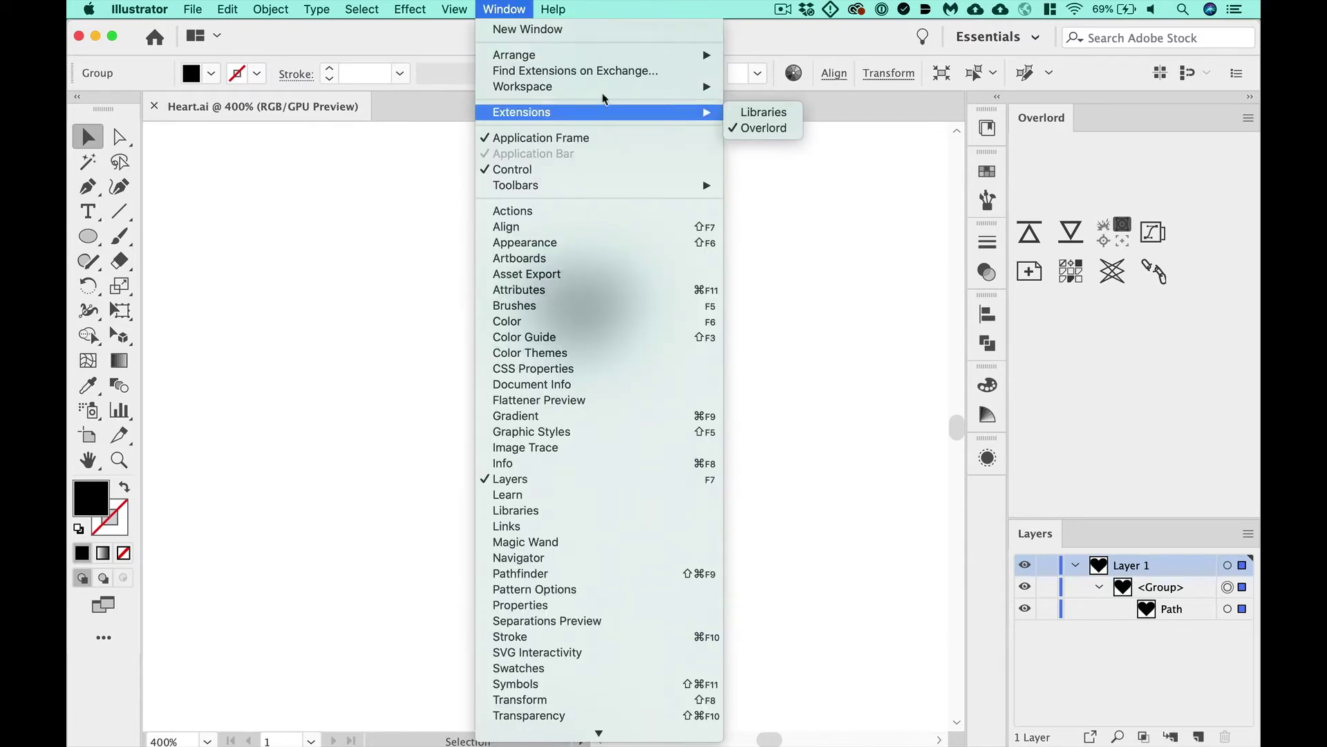
click(1097, 181)
key(super+Tab)
click(574, 9)
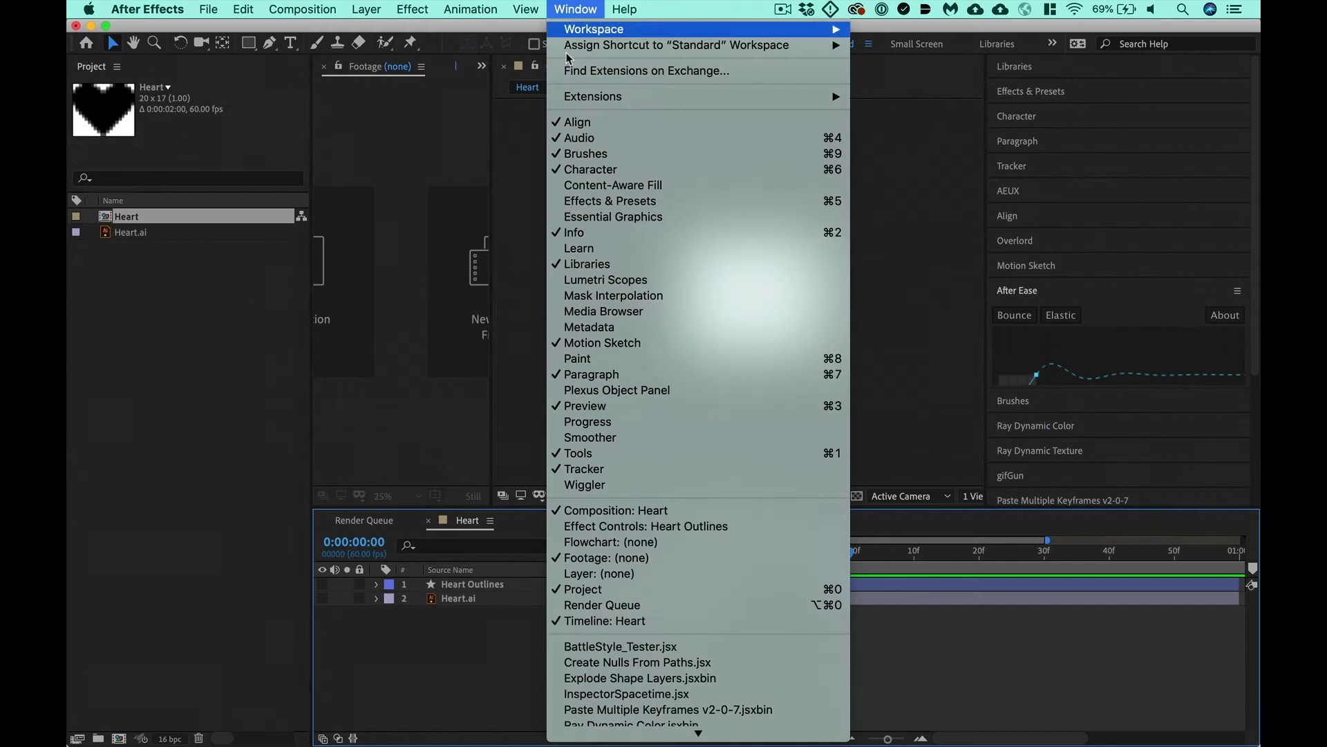
mouse_move(695, 96)
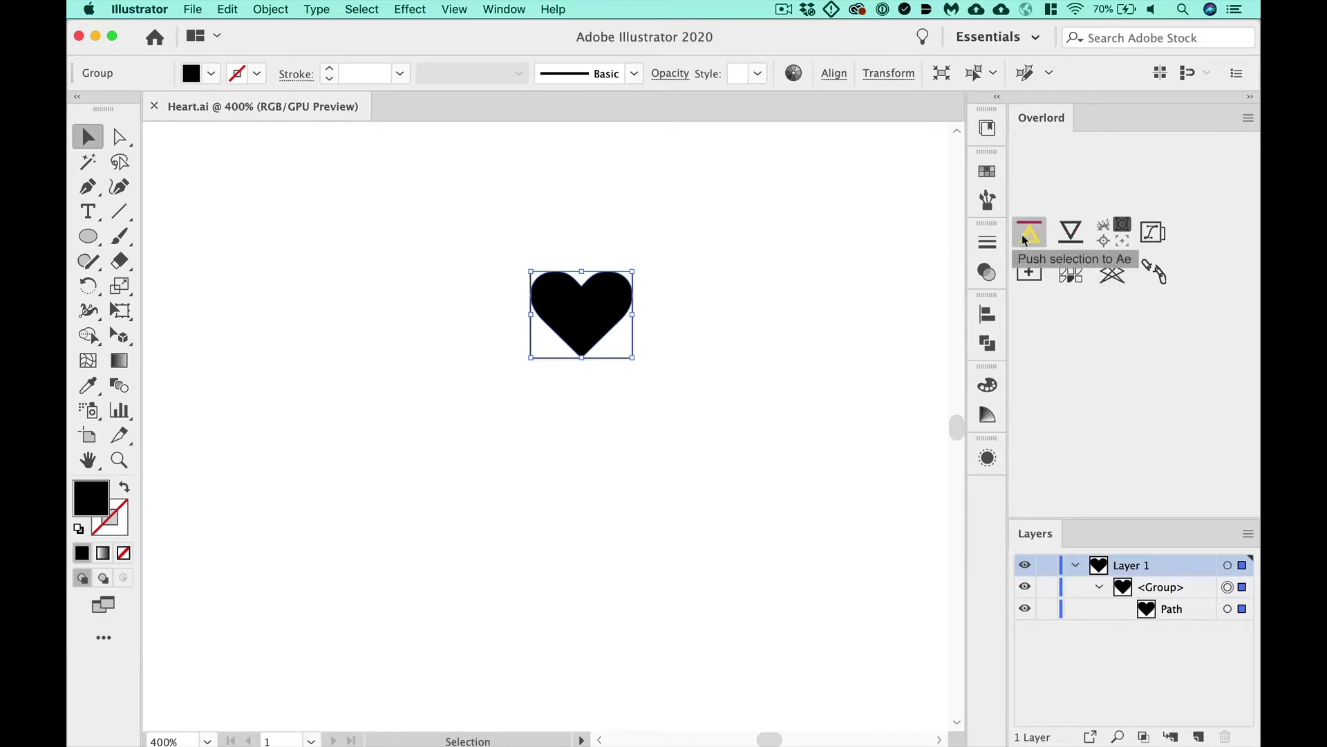
click(1025, 237)
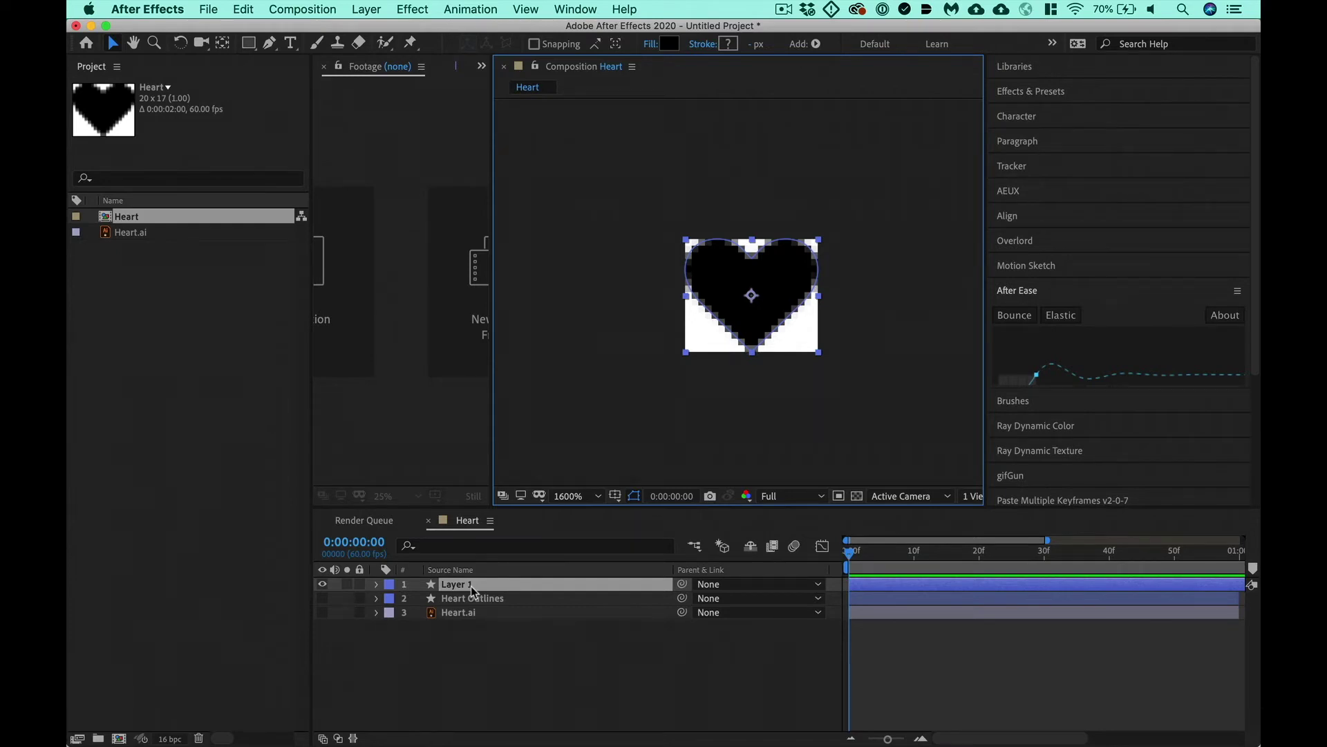
Step: Expand Layer 1's Contents to inspect its Path 1 and Fill 1
click(377, 584)
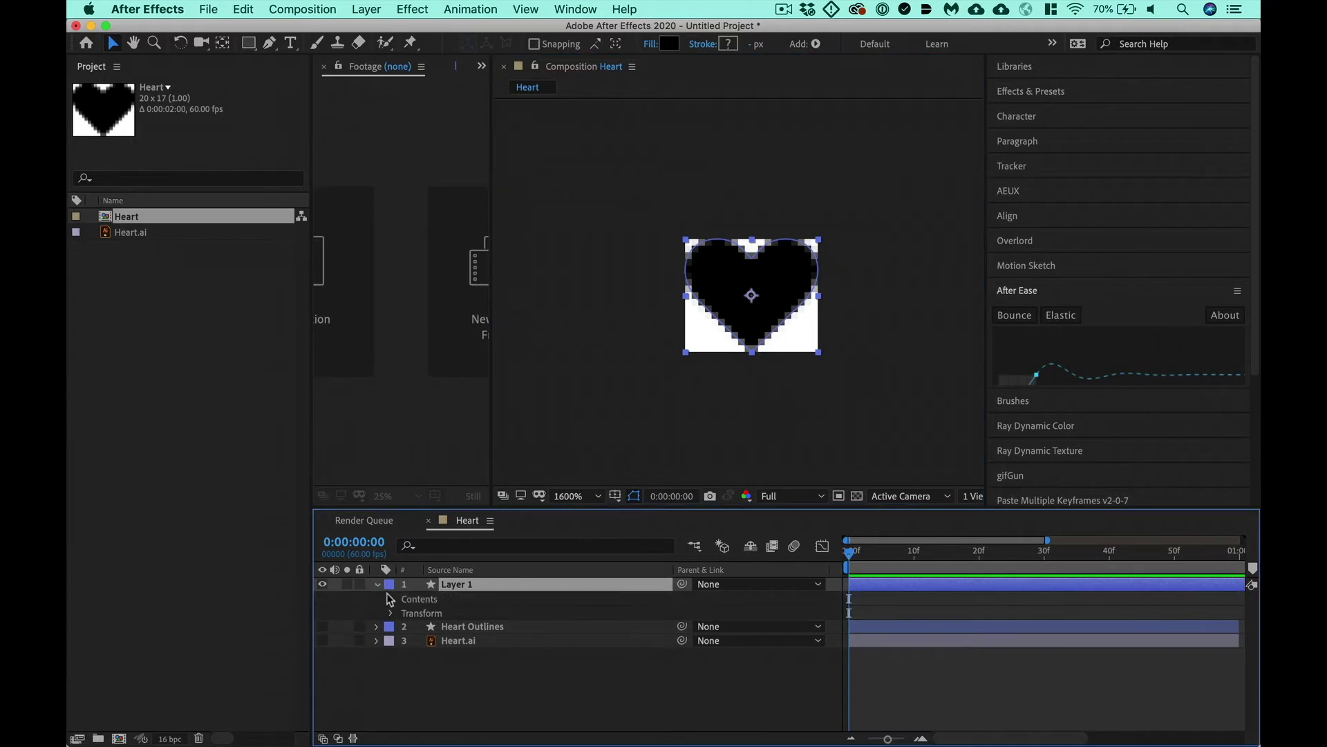
click(390, 599)
click(407, 615)
click(406, 613)
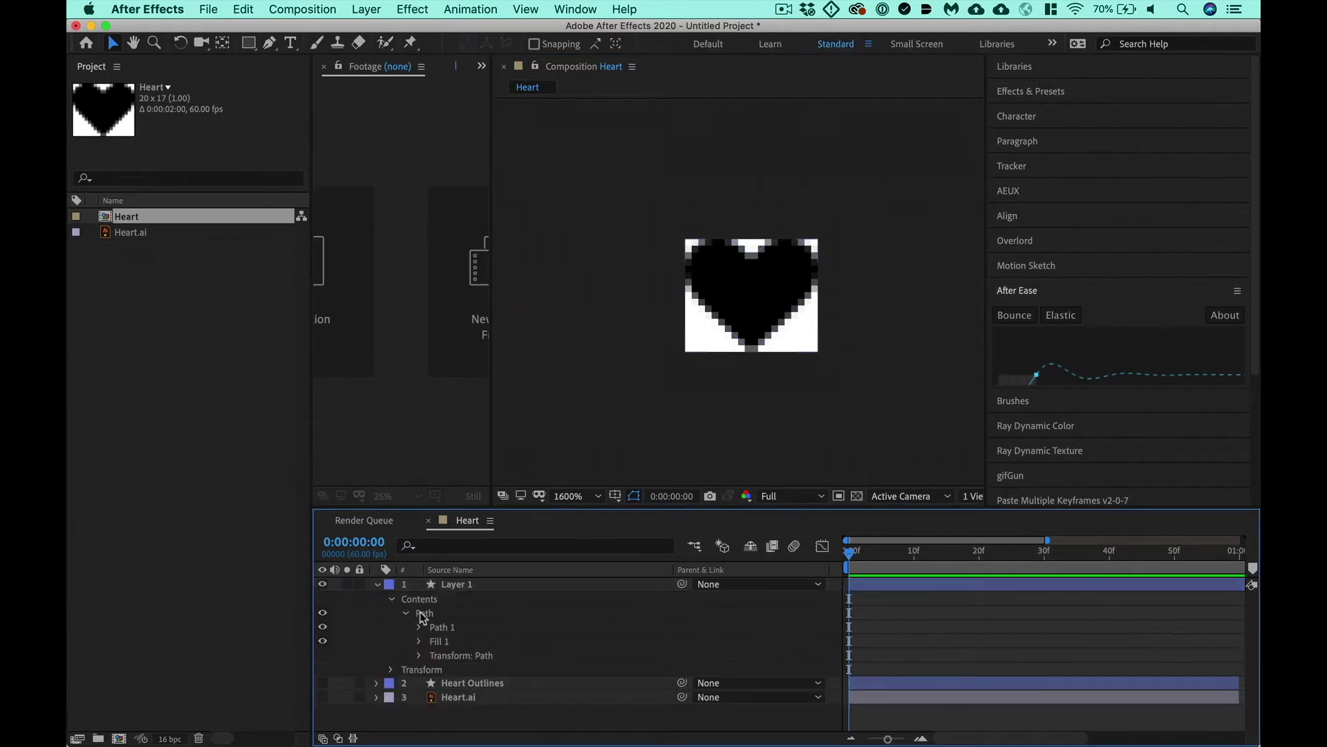
click(459, 625)
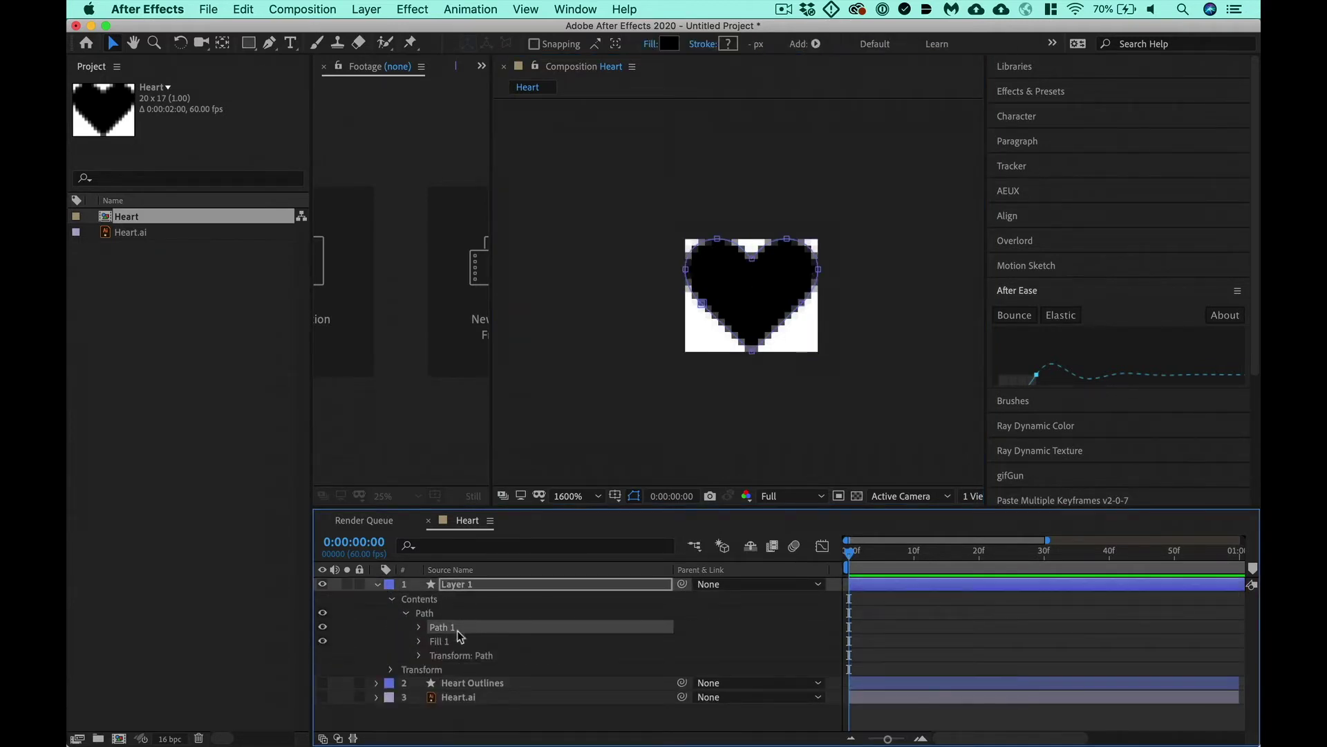
click(447, 640)
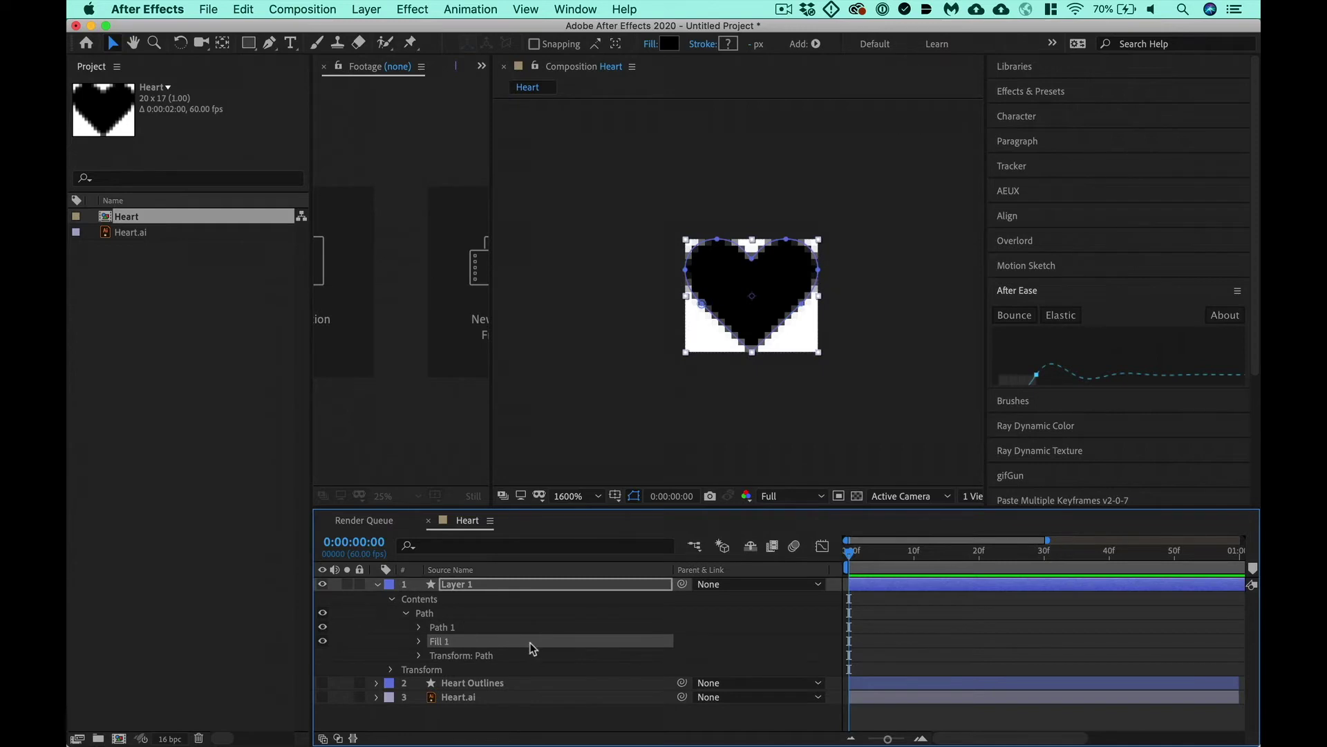
Step: Expand Heart Outlines' Group 1 to inspect Path 1, Path 2, Merge Paths 1 and Fill 1
click(437, 686)
click(377, 683)
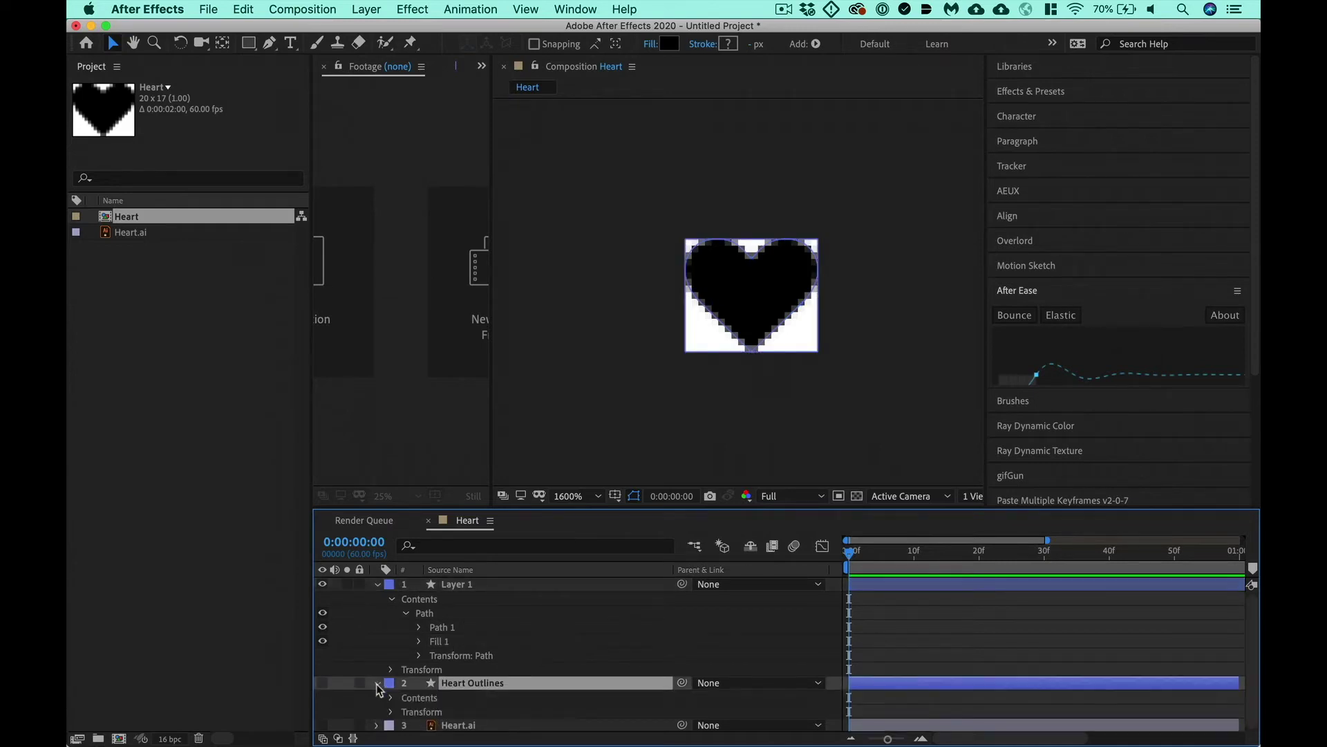
click(392, 696)
scroll(389, 702, down, 1)
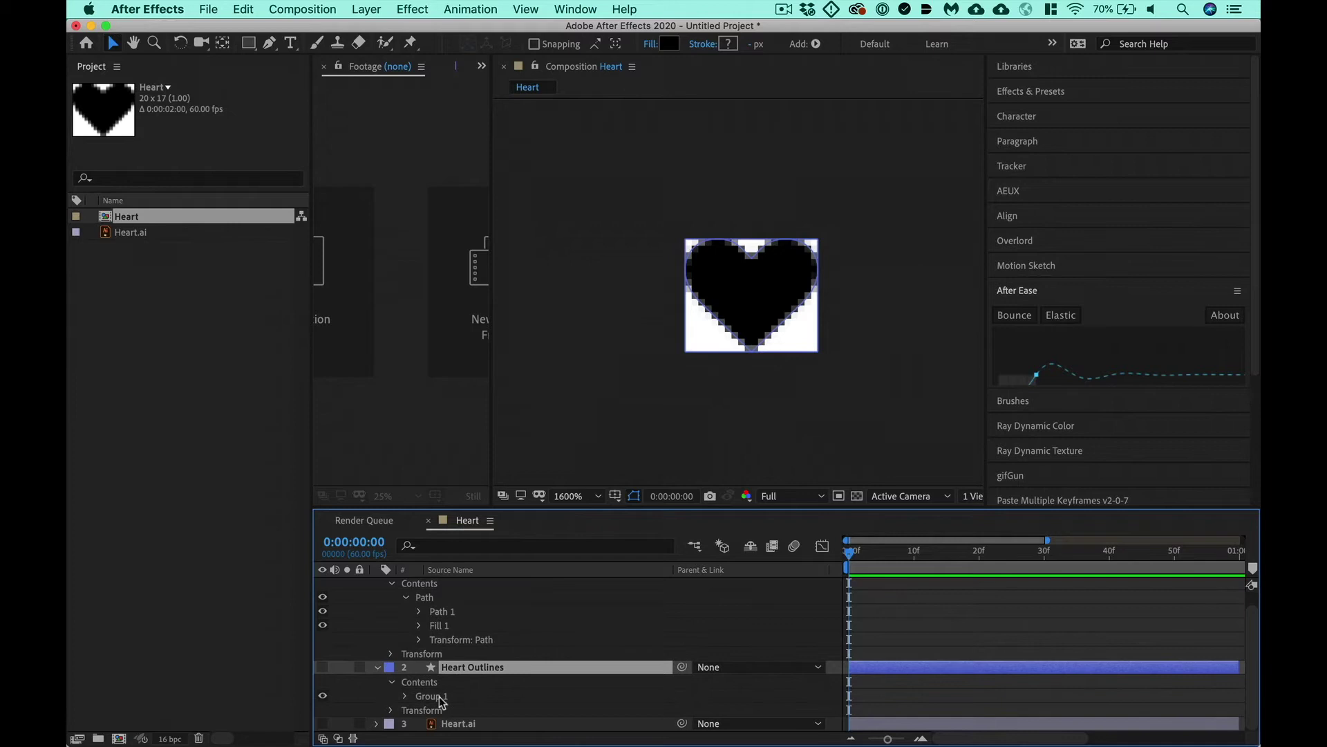
click(442, 696)
click(405, 696)
scroll(404, 700, down, 2)
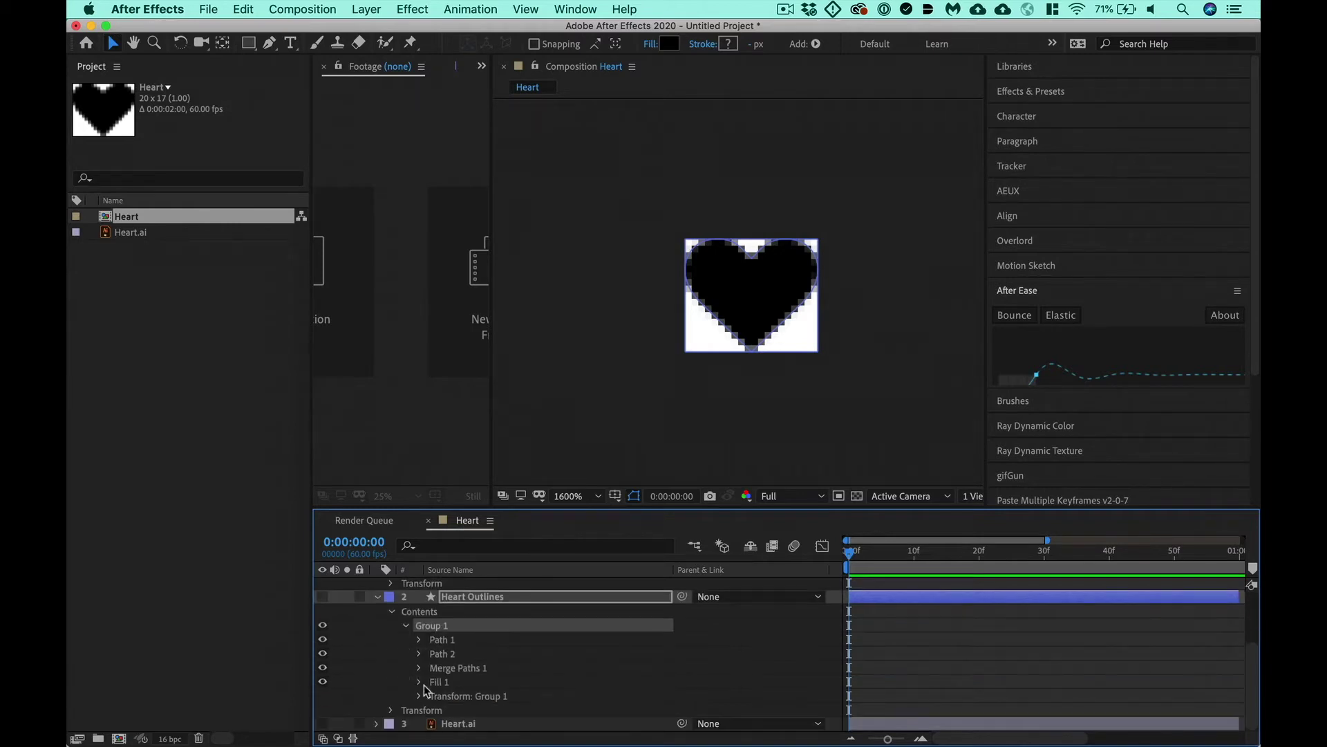
click(460, 636)
click(463, 654)
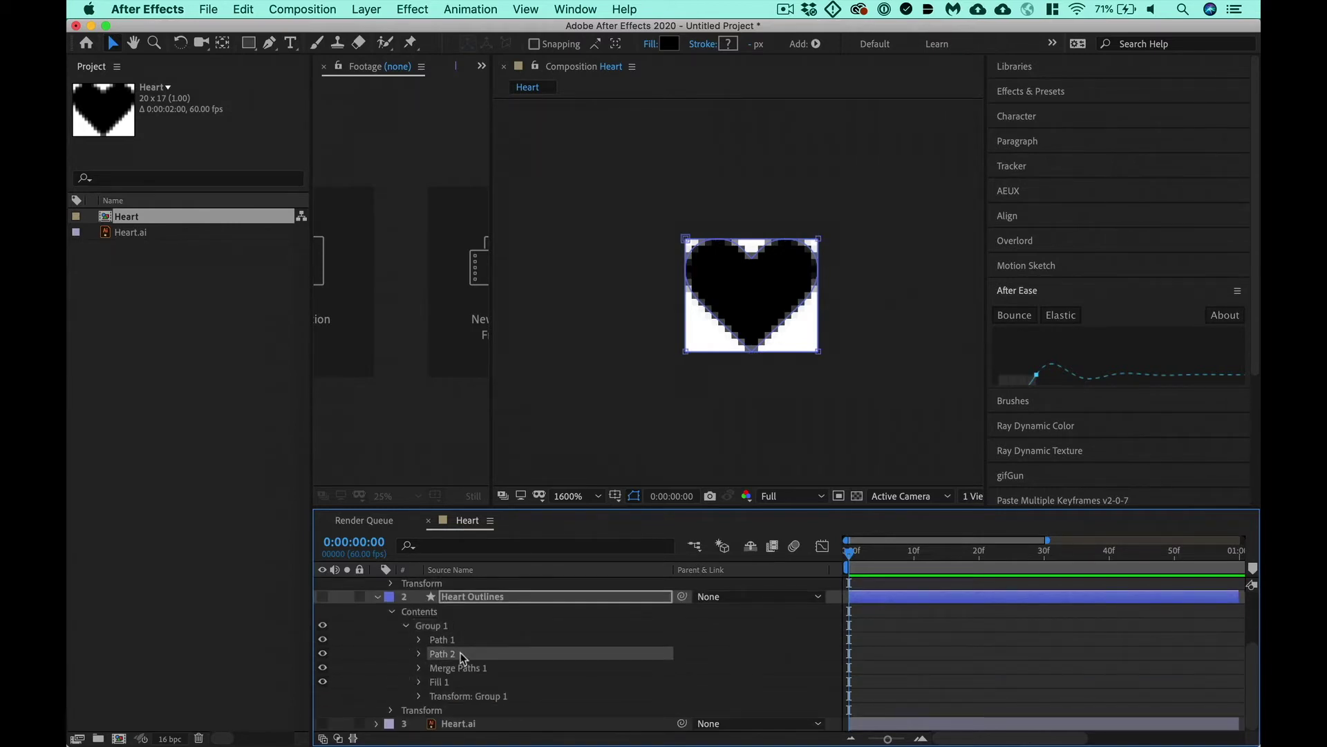
click(471, 668)
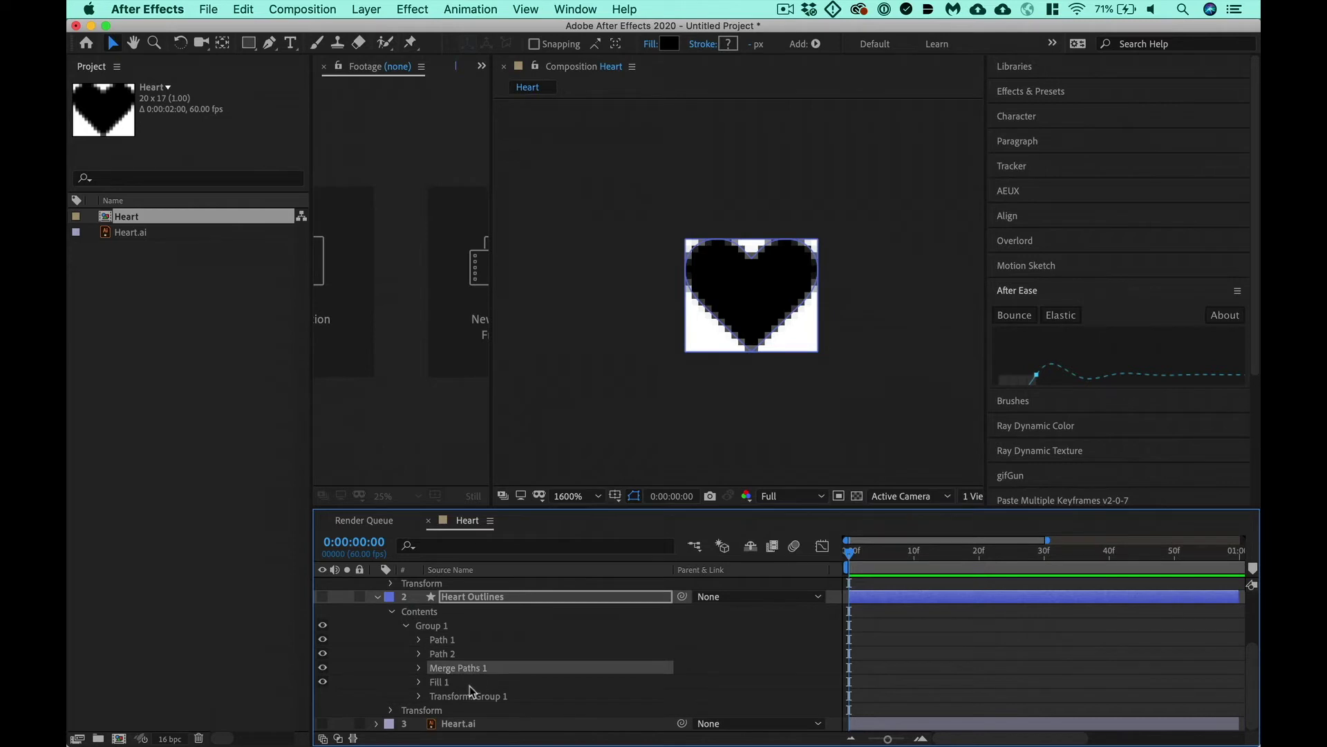
click(470, 685)
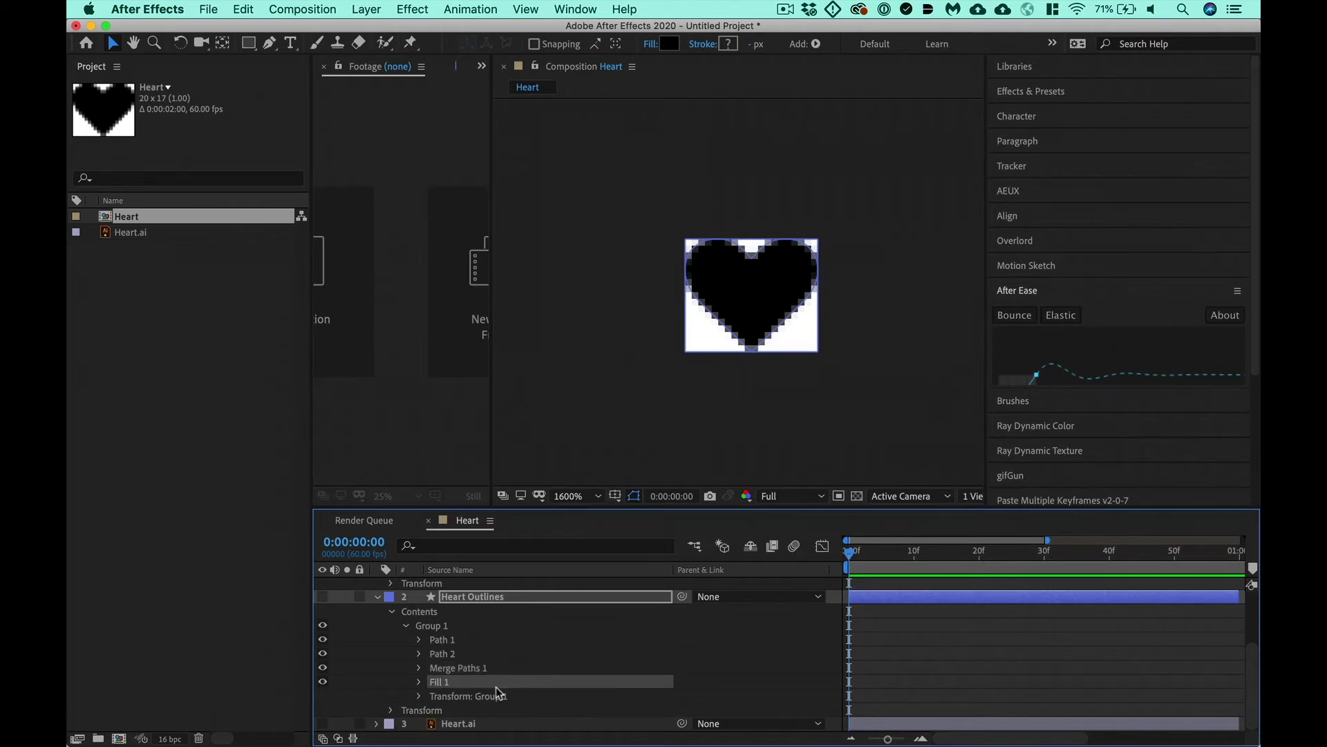
click(462, 723)
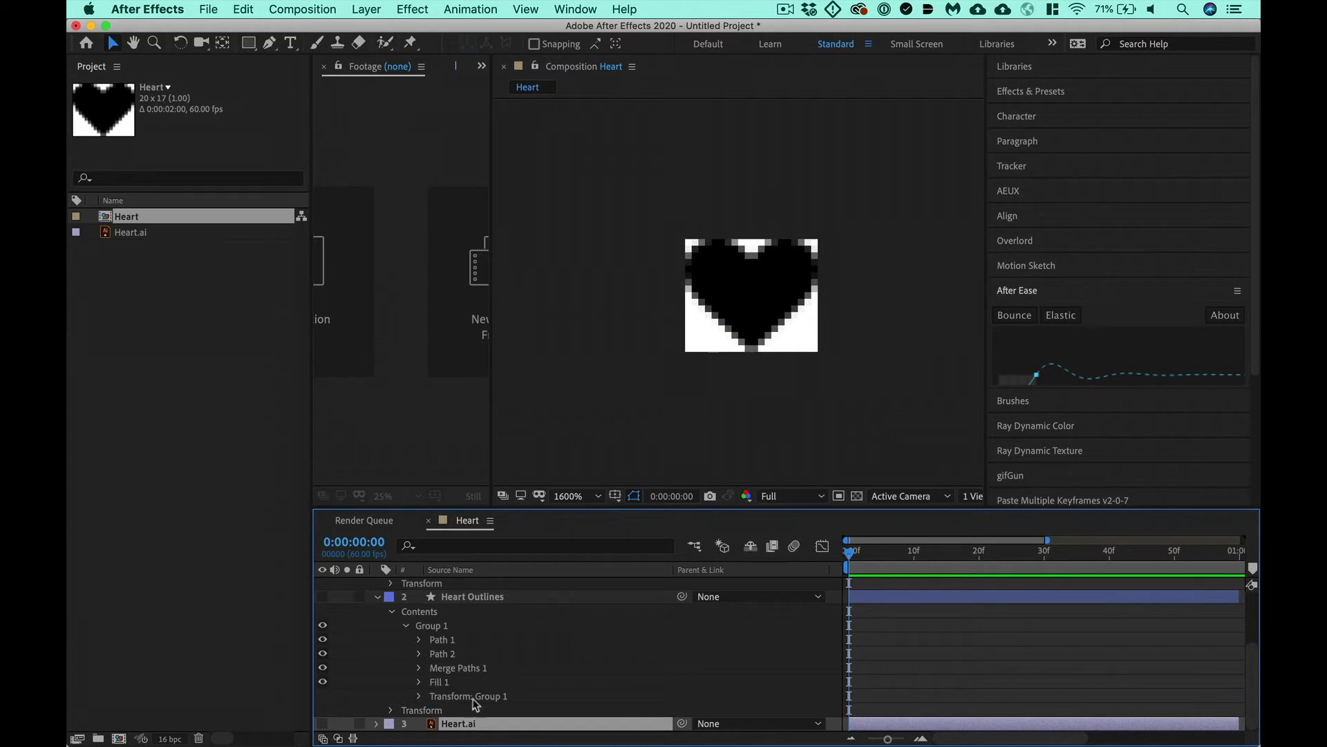
scroll(453, 652, up, 3)
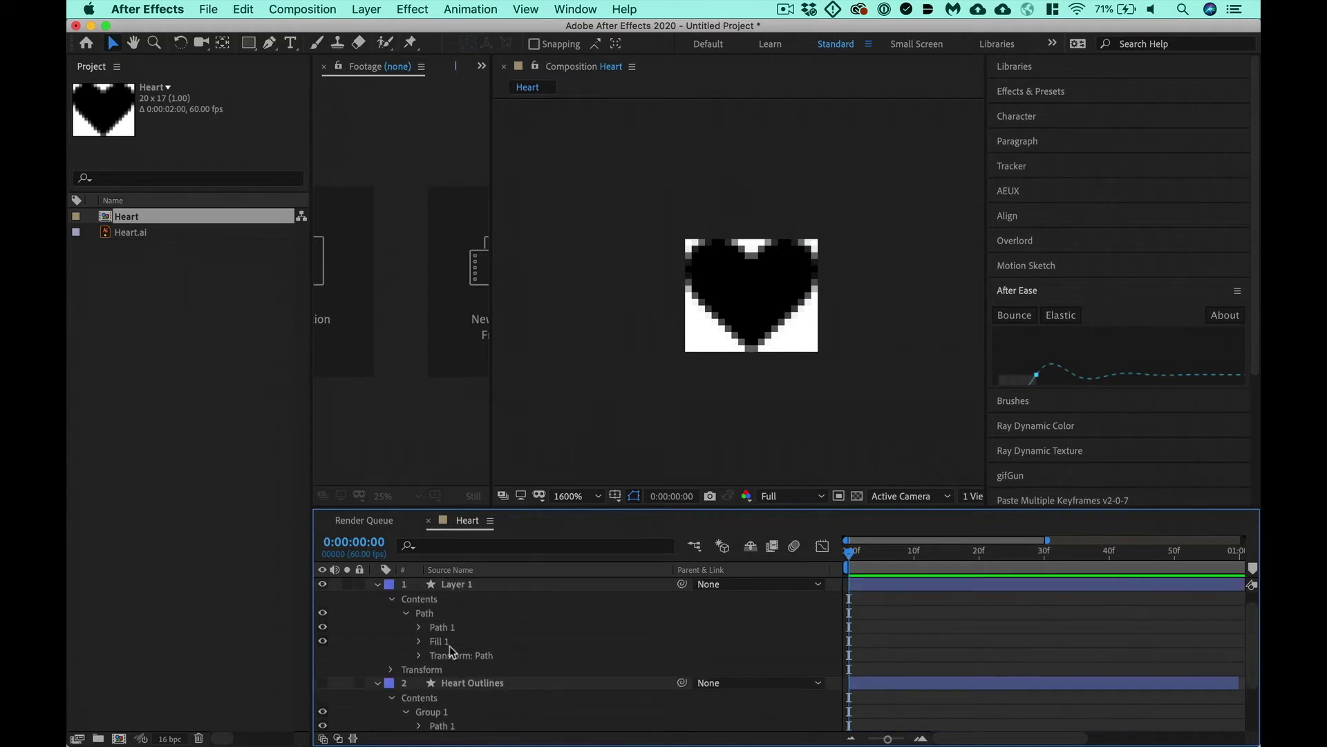
Step: Hide Layer 1, expand Heart Outlines, and zoom the view on the heart to 3200%
click(395, 588)
alt+click(376, 584)
alt+click(323, 598)
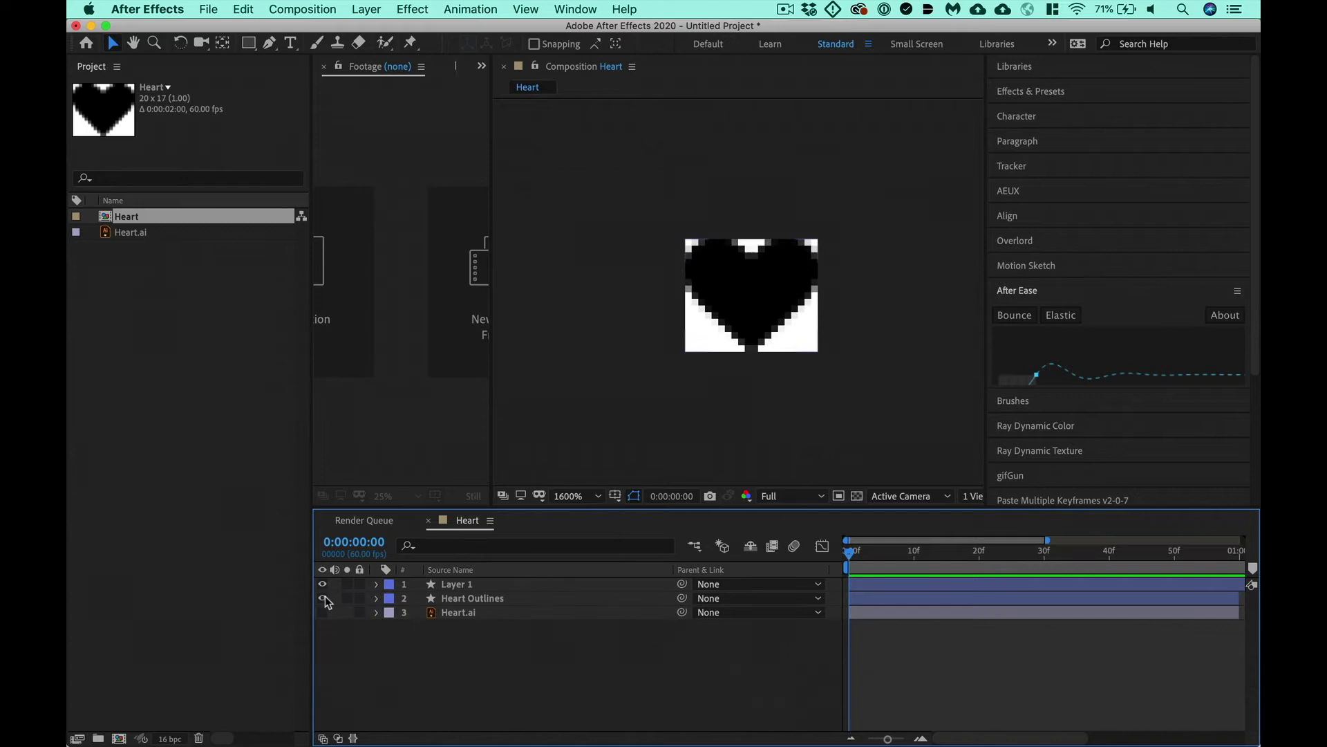
click(433, 602)
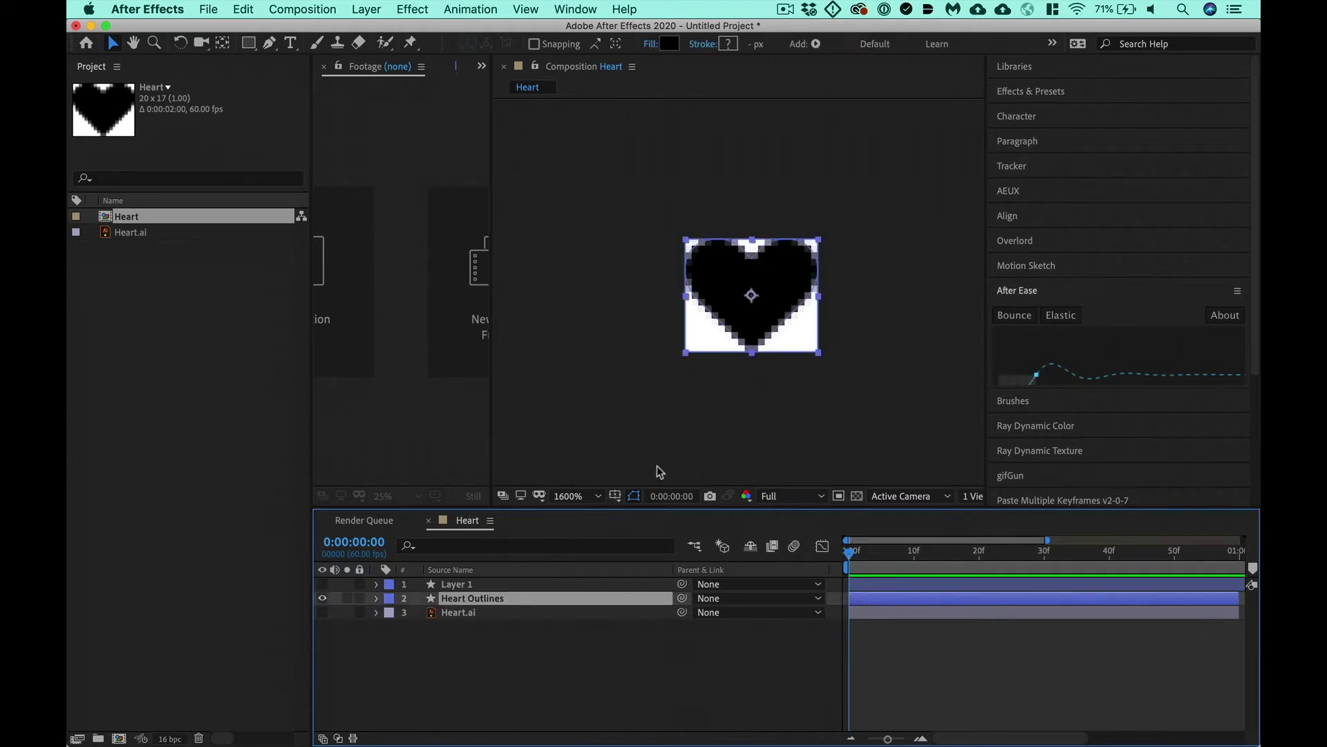
click(376, 598)
click(441, 641)
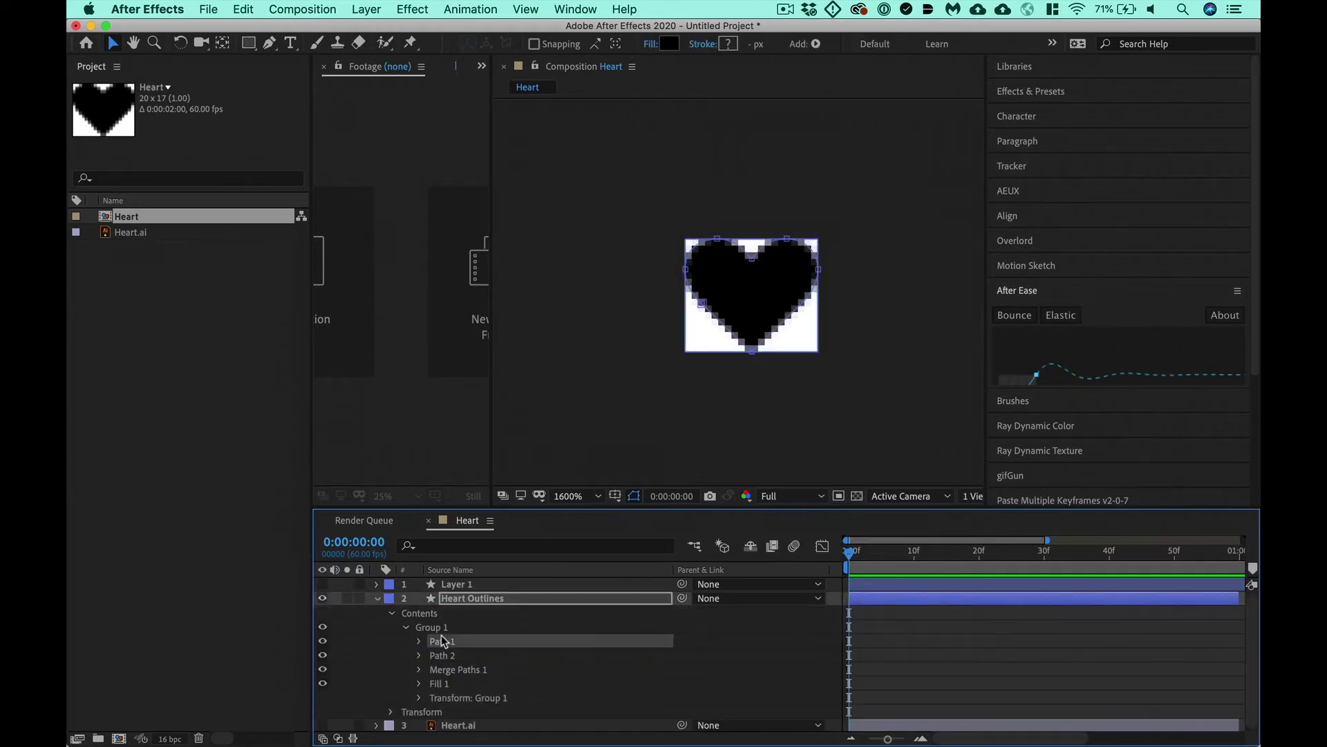
key(z)
click(788, 267)
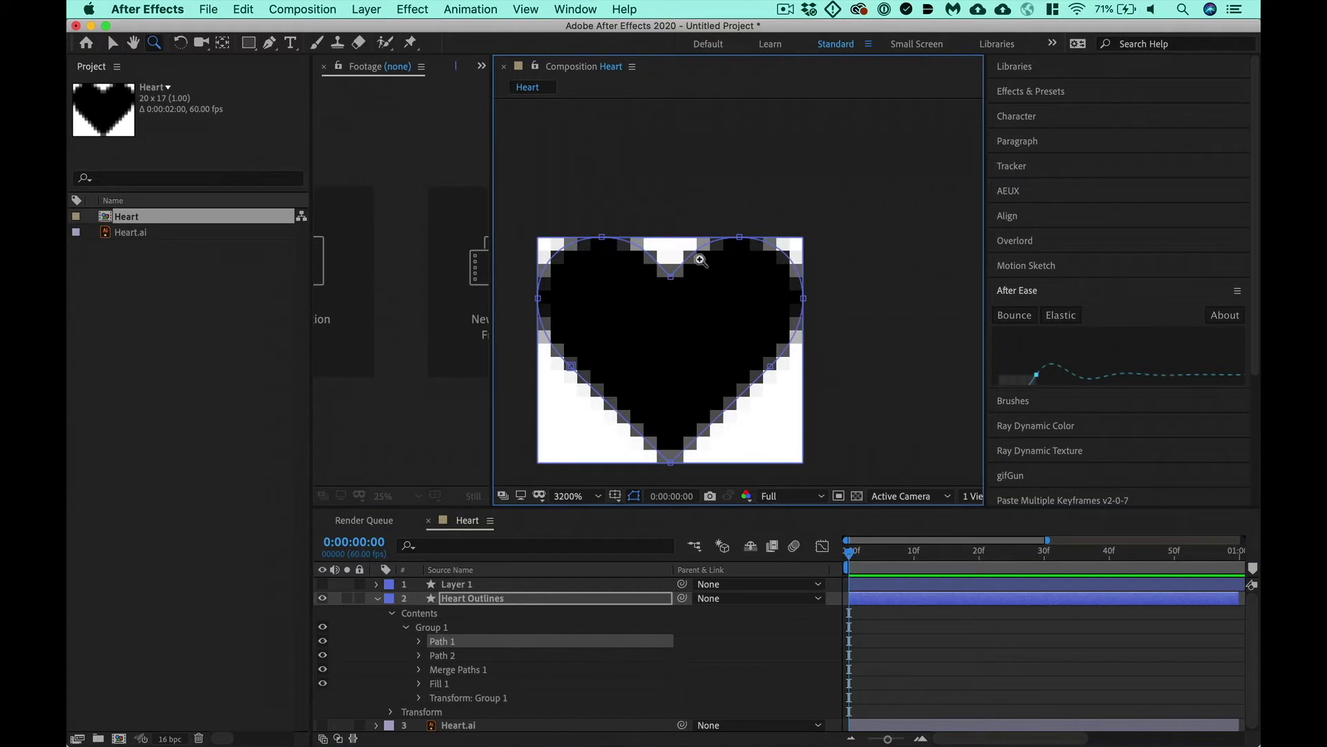
Step: Delete Merge Paths 1 and Path 2 from Heart Outlines' Group 1, keeping Path 1 and Fill 1
click(453, 656)
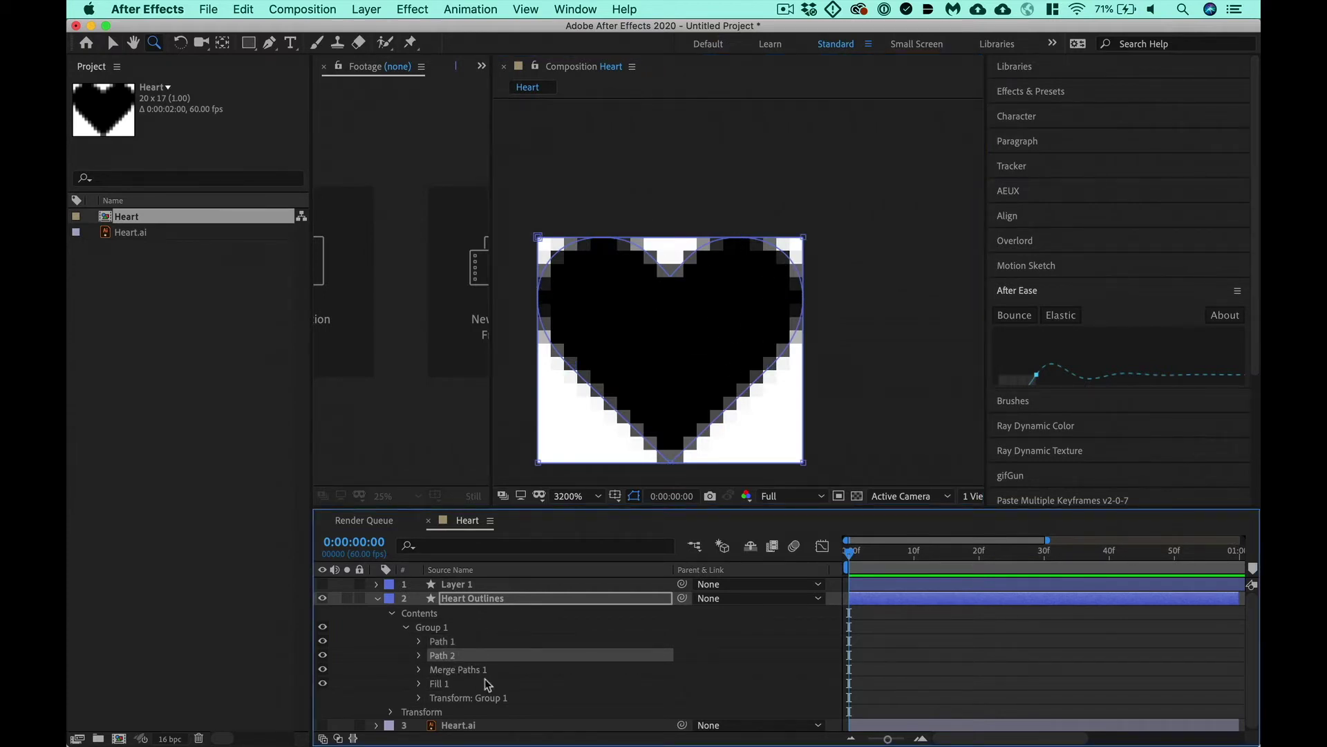
click(467, 672)
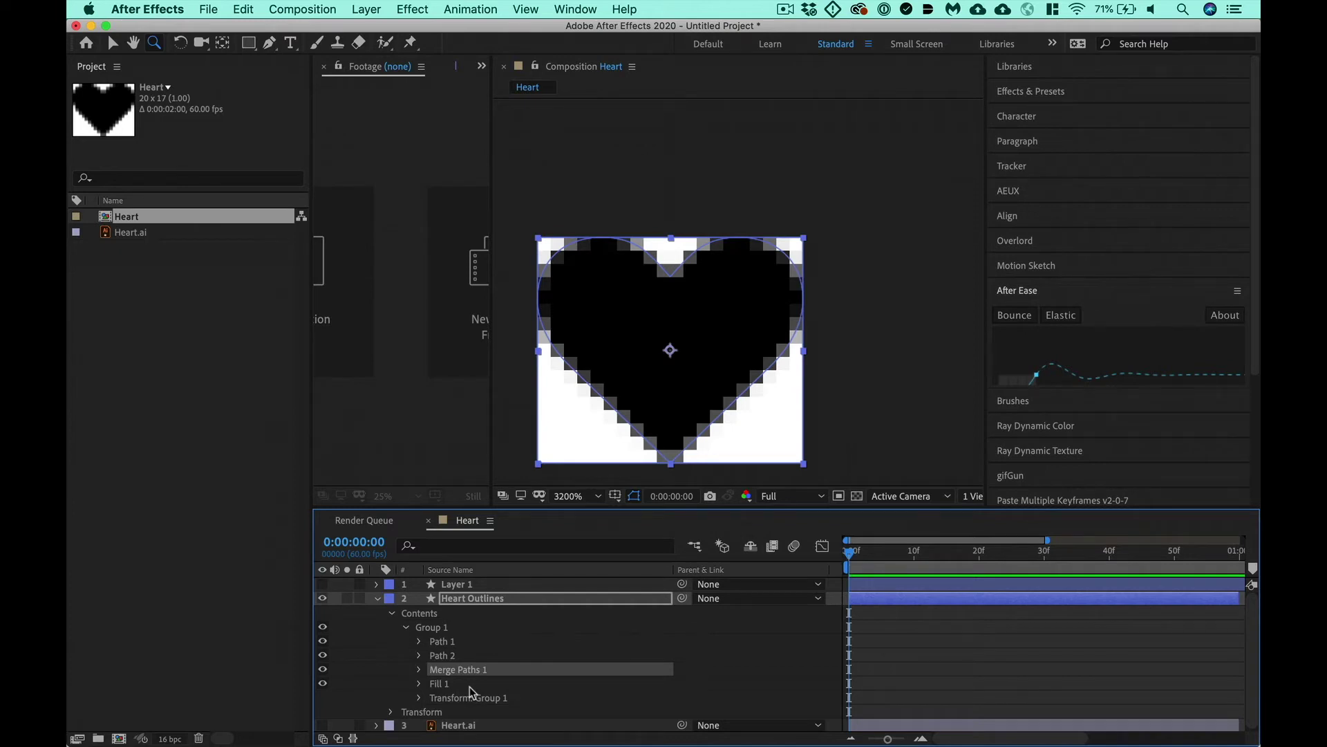
key(Delete)
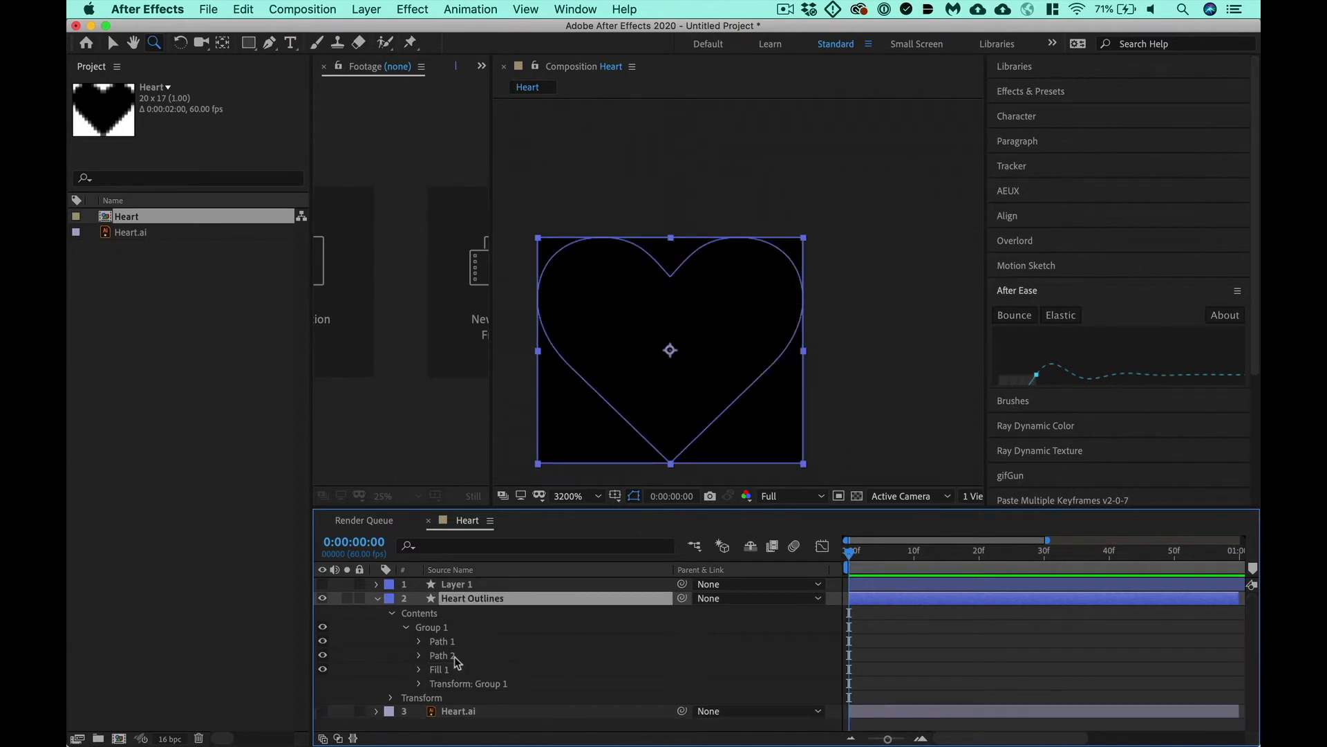
click(456, 656)
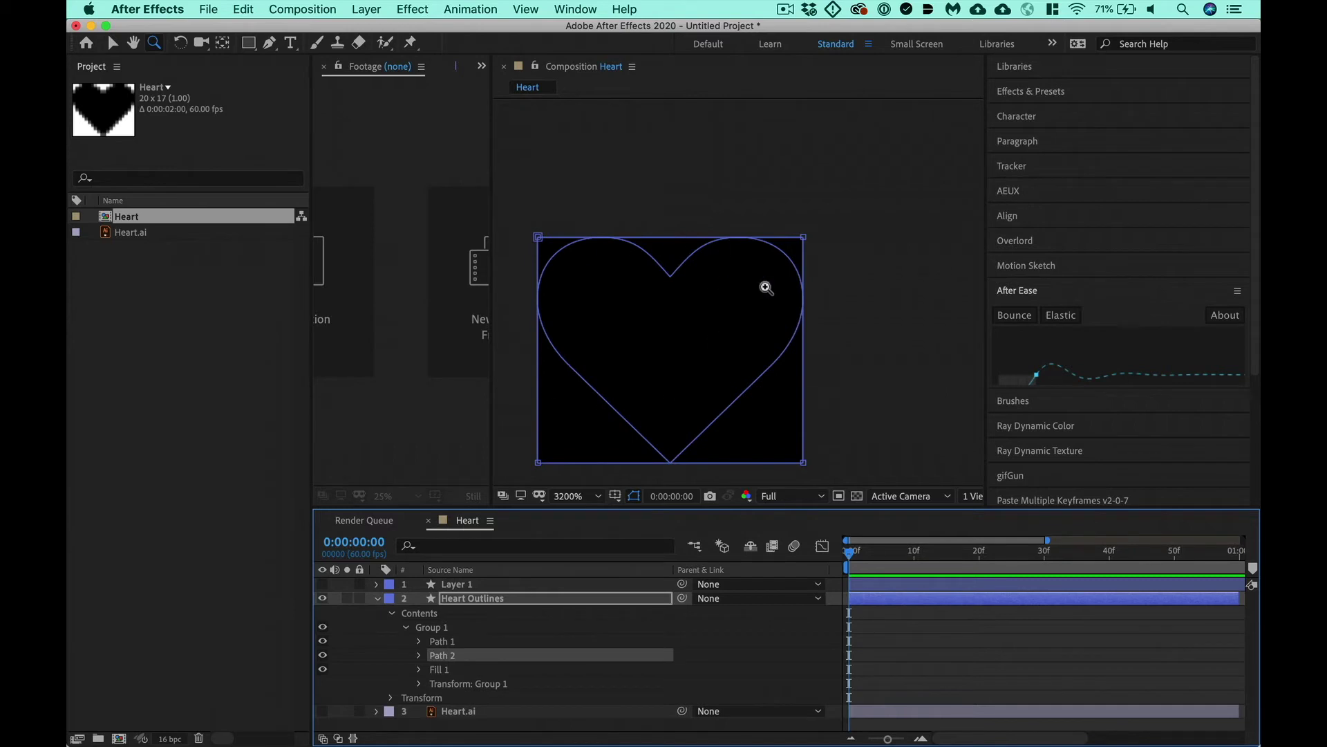
key(Delete)
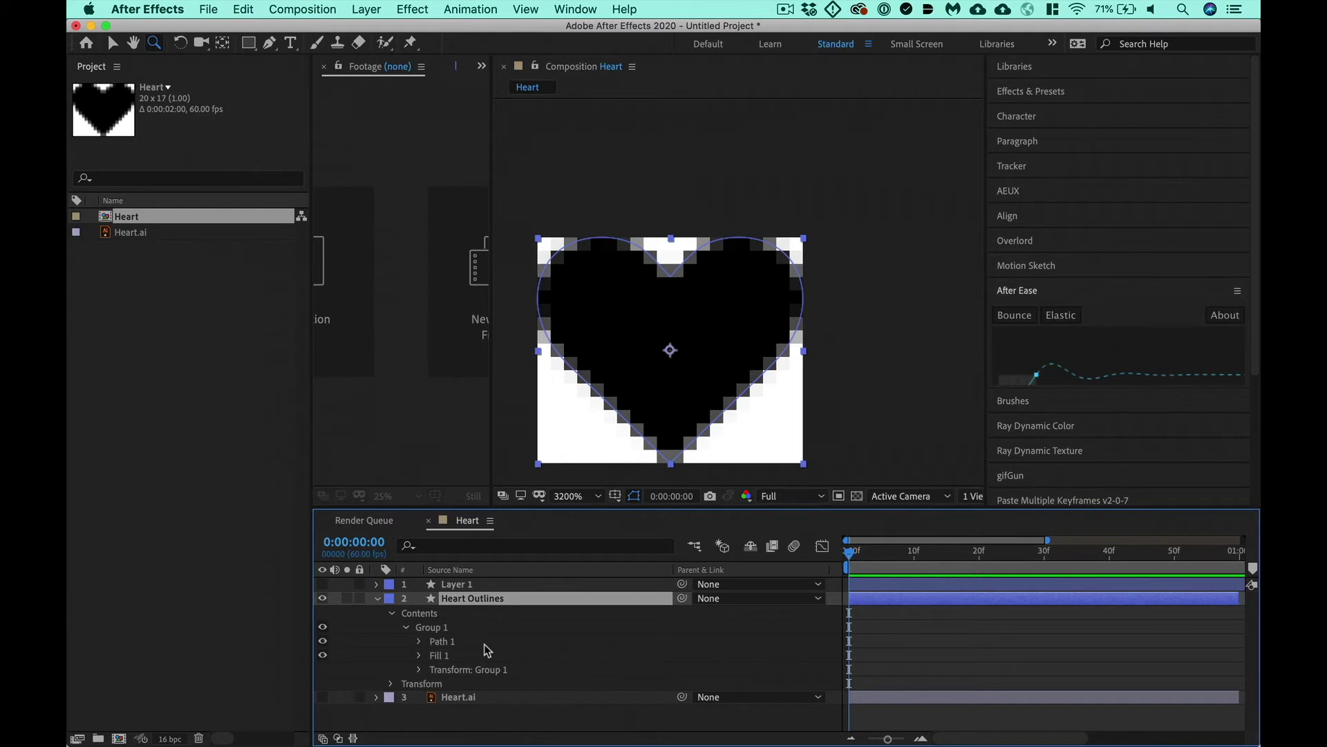
click(462, 696)
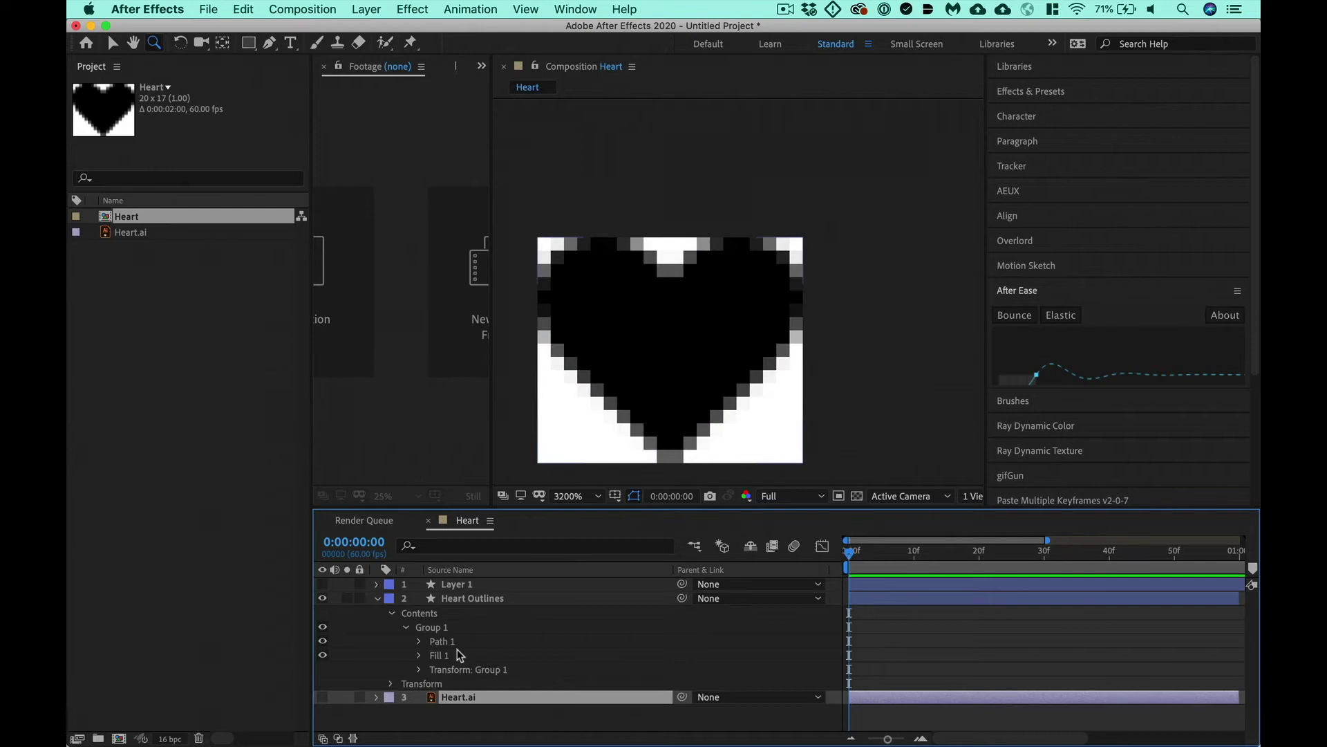
click(376, 585)
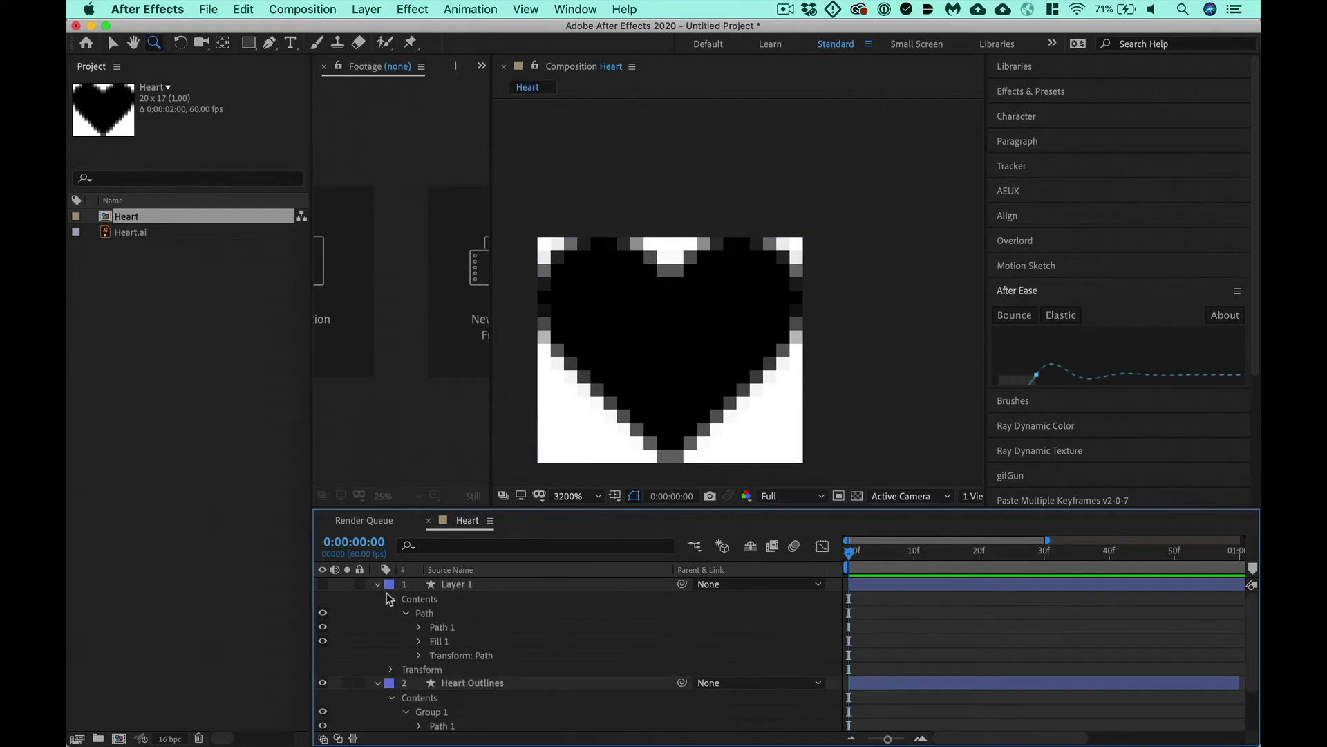
Step: Delete Heart Outlines and Heart.ai, rename Layer 1 to 'Heart', and make it visible
click(462, 684)
key(Delete)
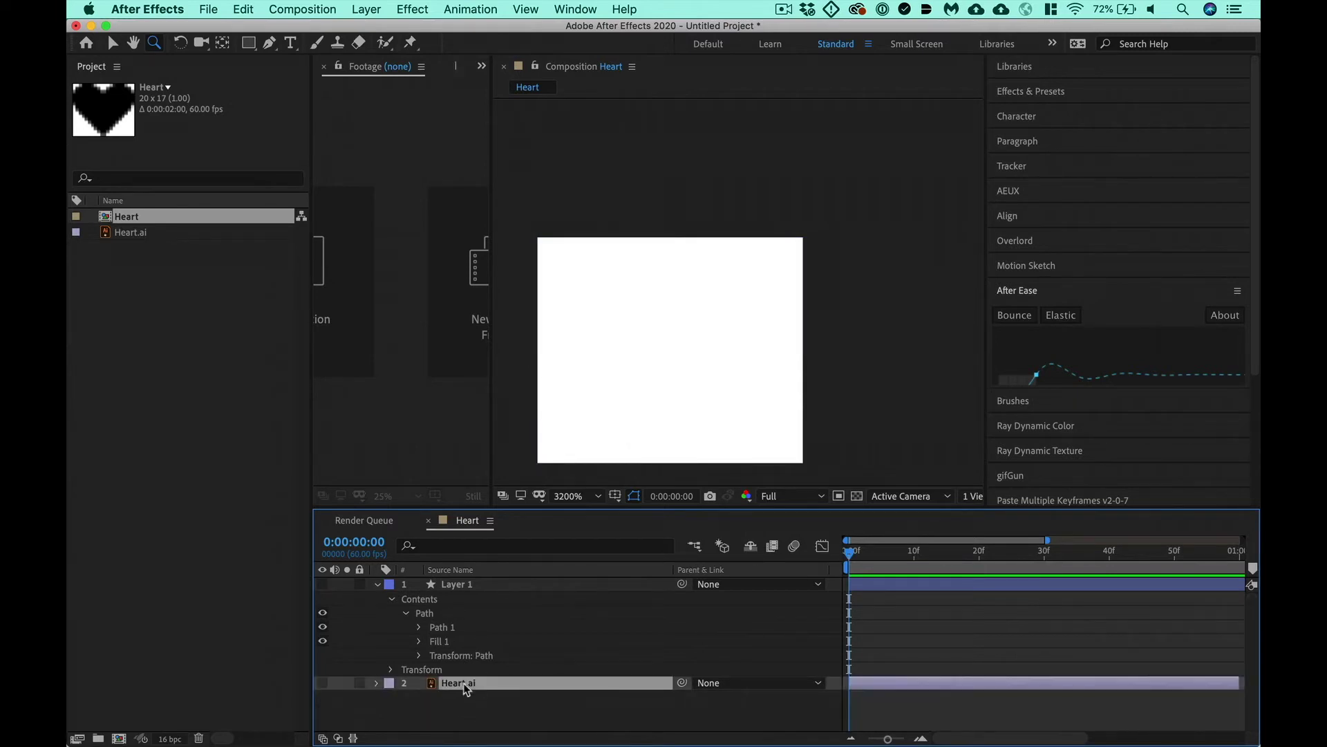
key(Delete)
click(456, 584)
key(Return)
text(Hear)
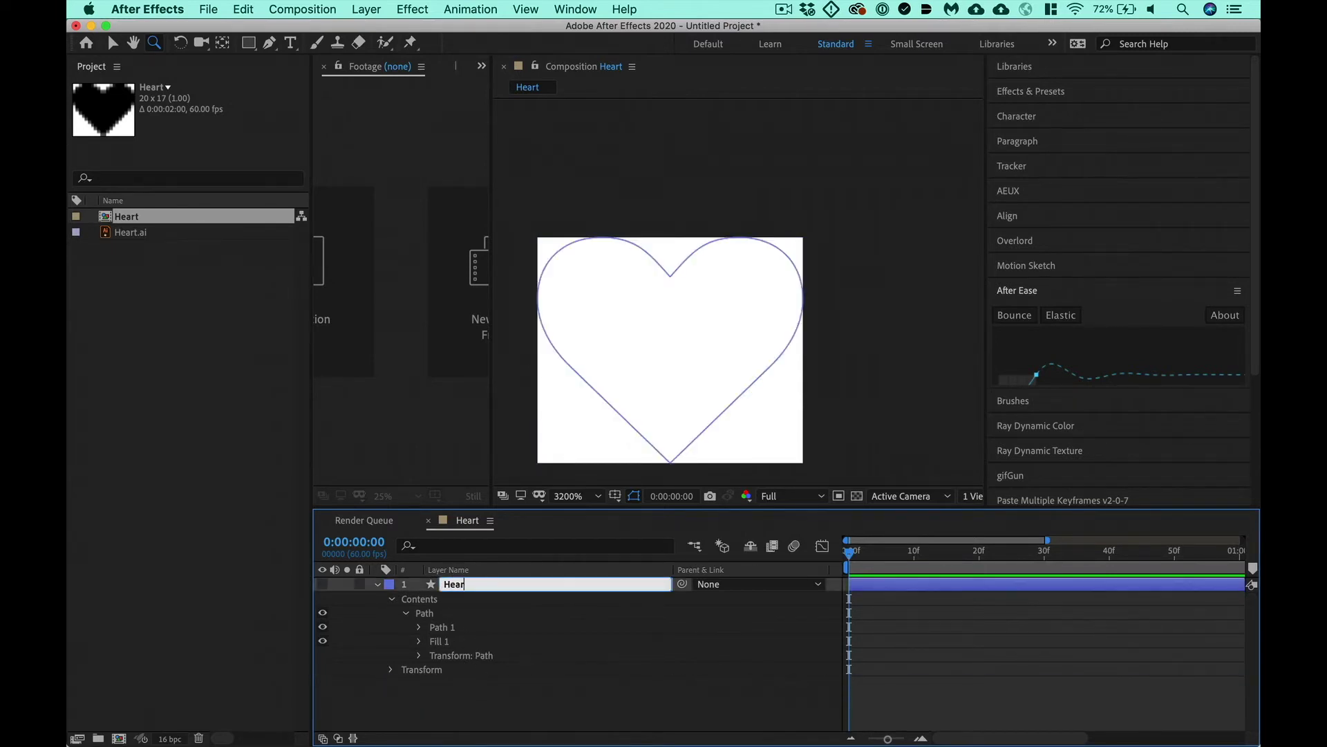
text(t)
key(Return)
click(322, 585)
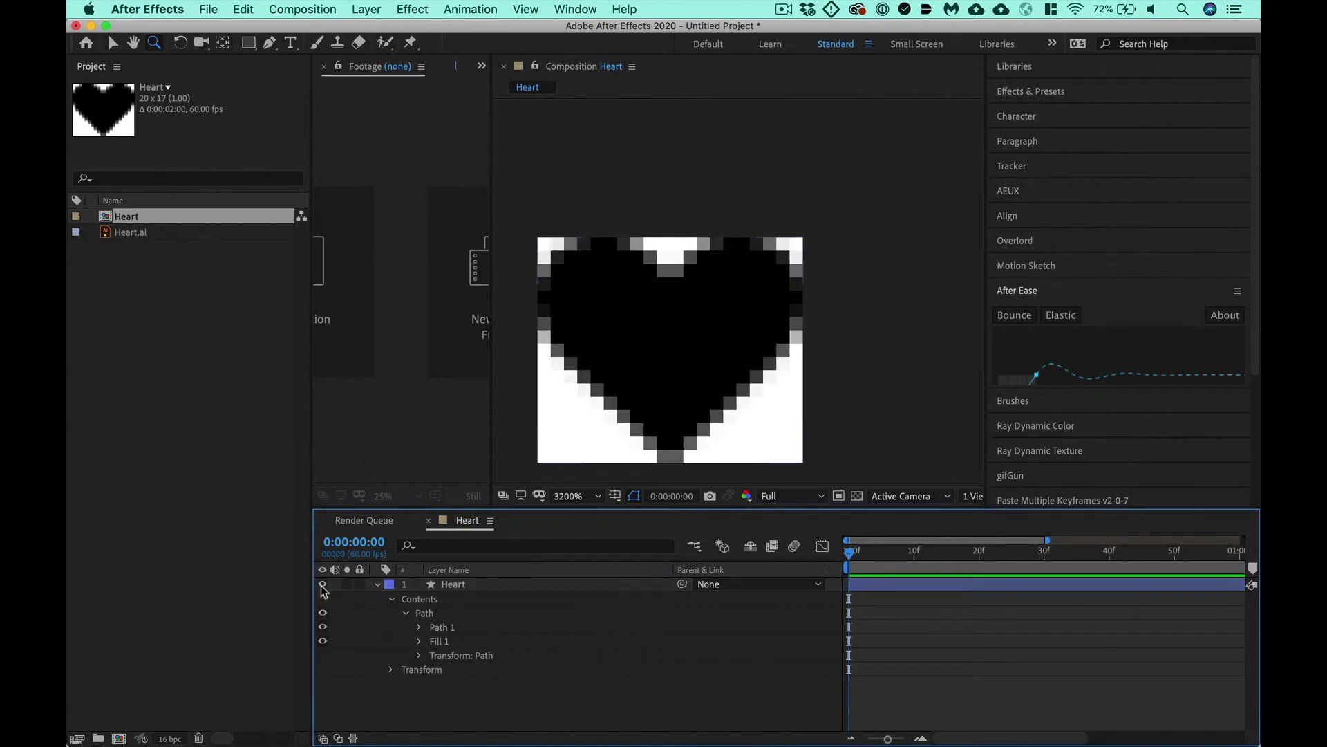
Step: Save the project as Heart.aep in the Basic animations folder
key(super+s)
click(620, 107)
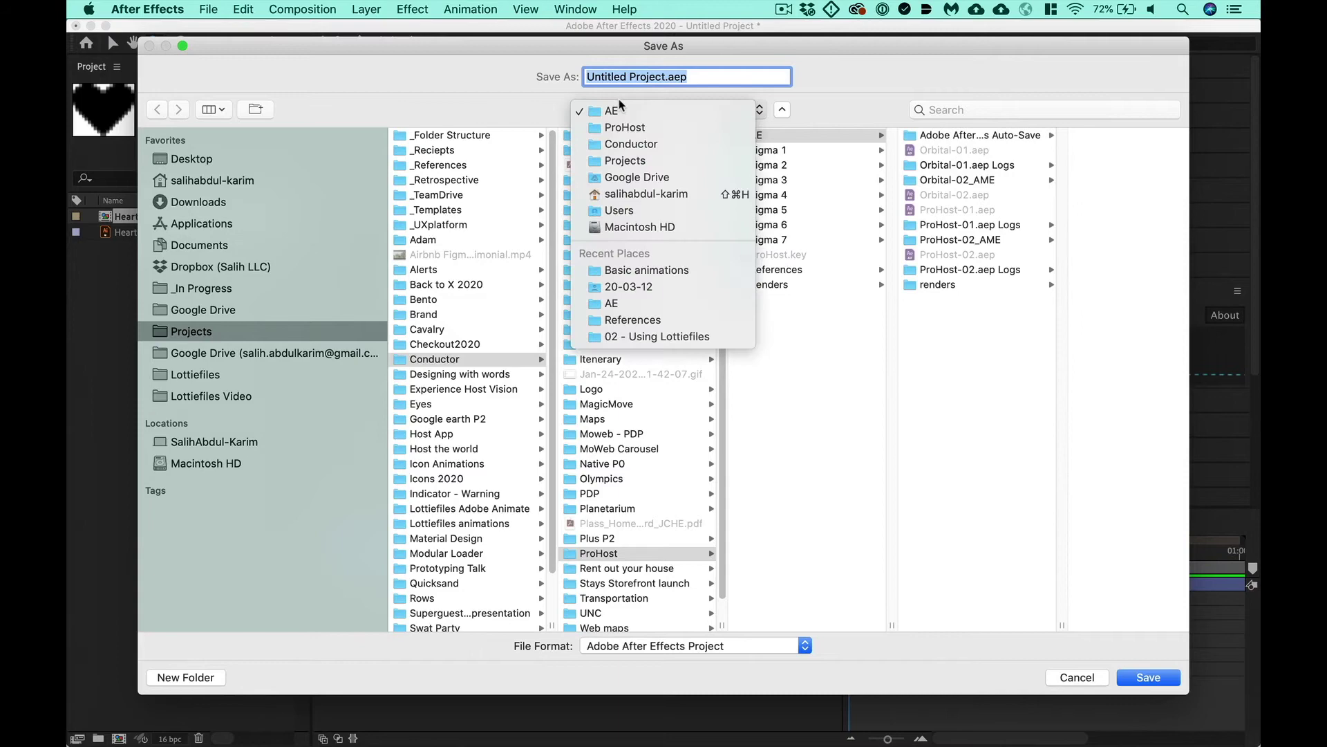
click(638, 275)
text(Heart)
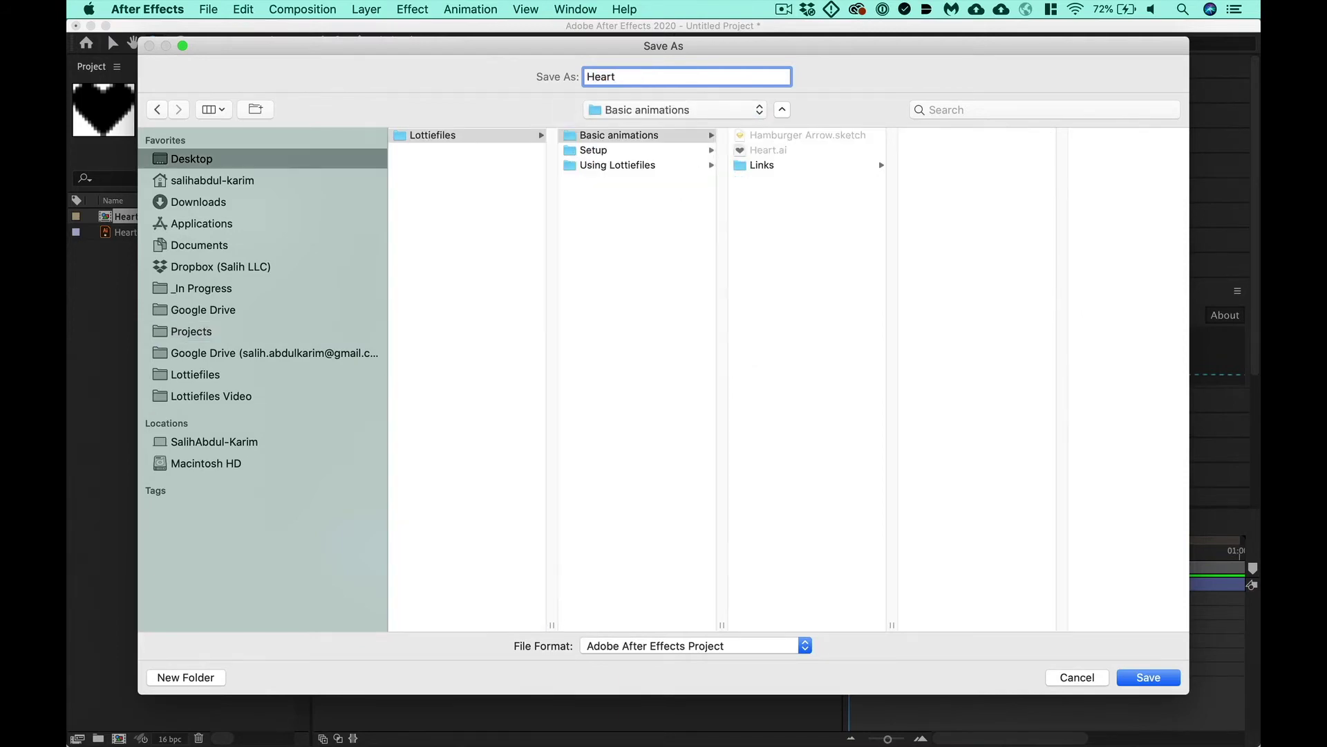
key(Return)
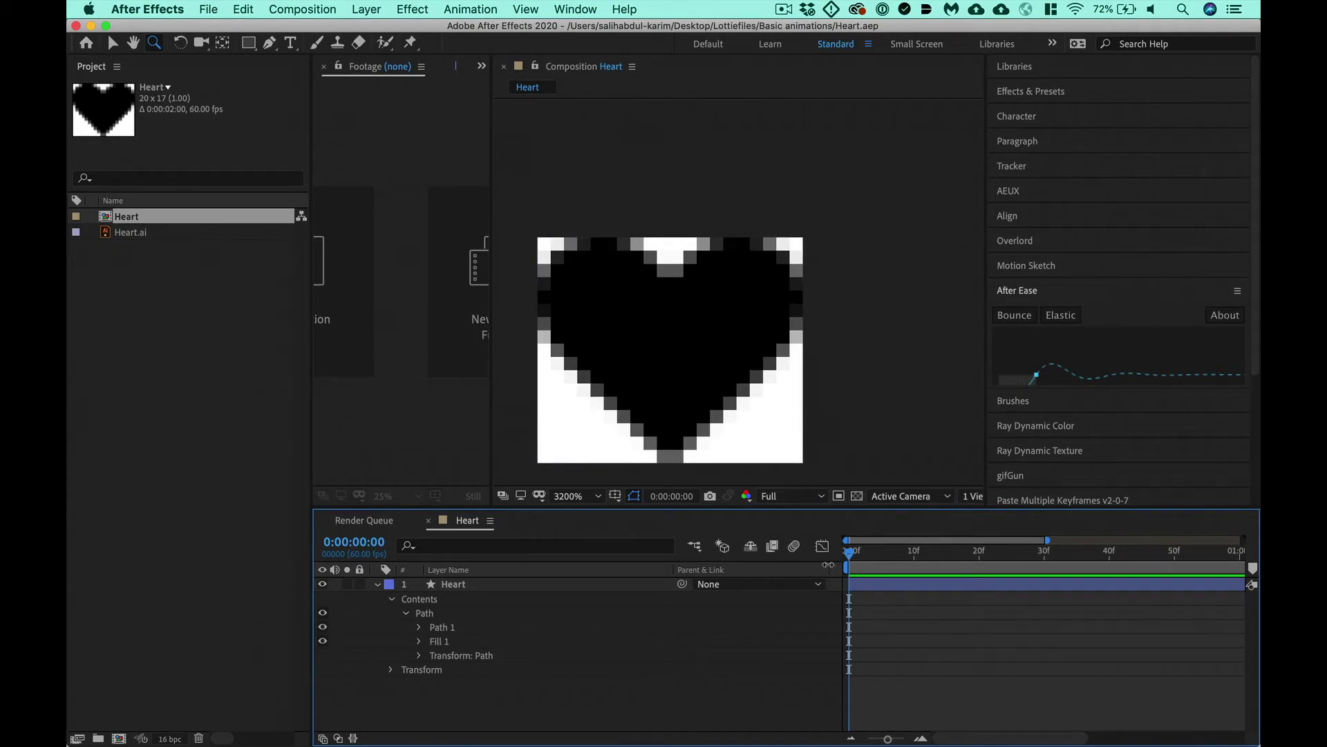
Step: Hide the Parent & Link column in the timeline
right_click(722, 574)
mouse_move(764, 624)
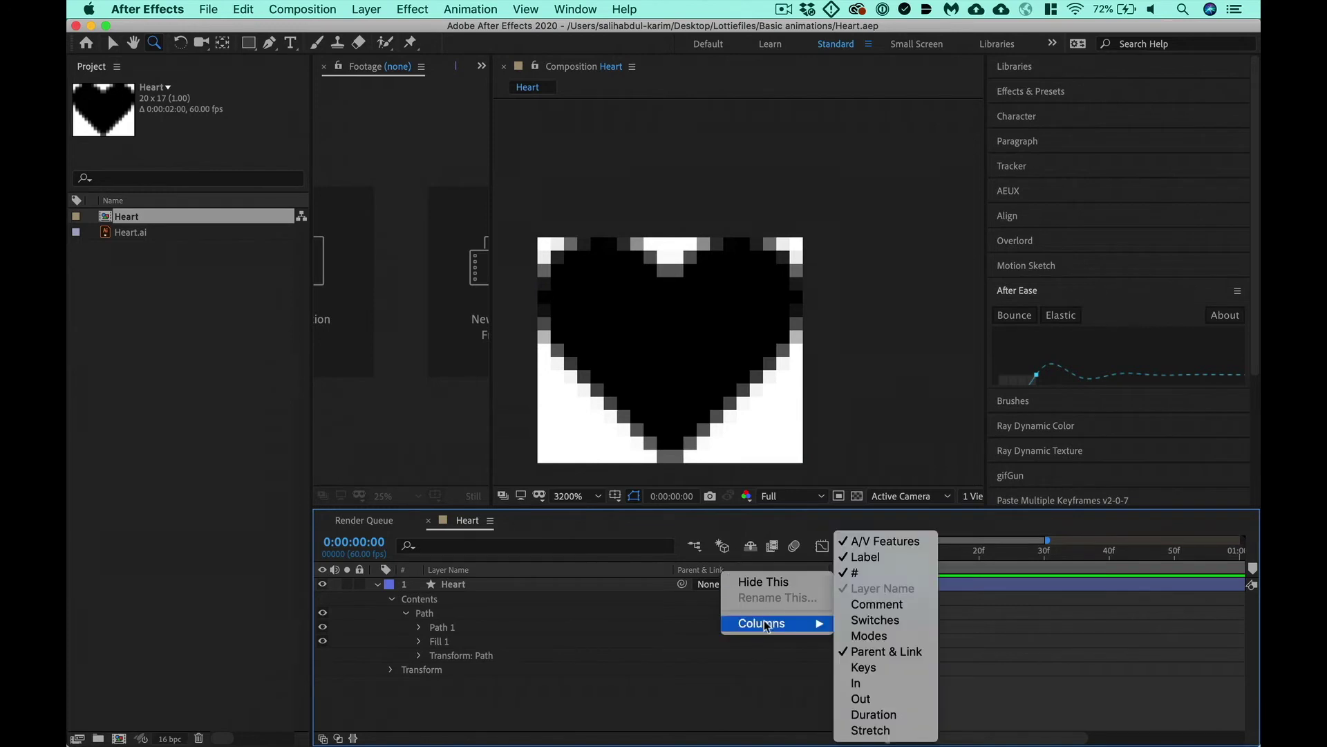
click(885, 652)
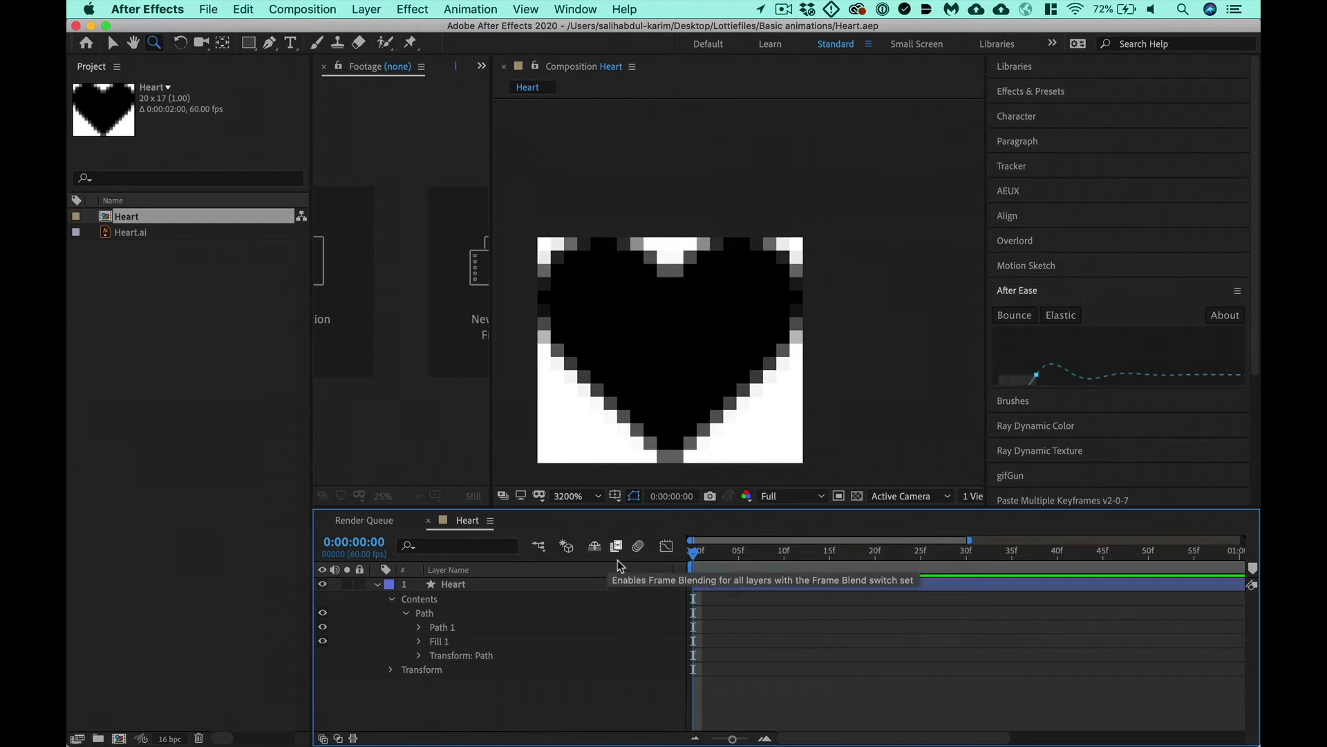
Step: Widen the time graph to show two seconds and reveal only Heart's Scale property
drag(685, 569, 601, 579)
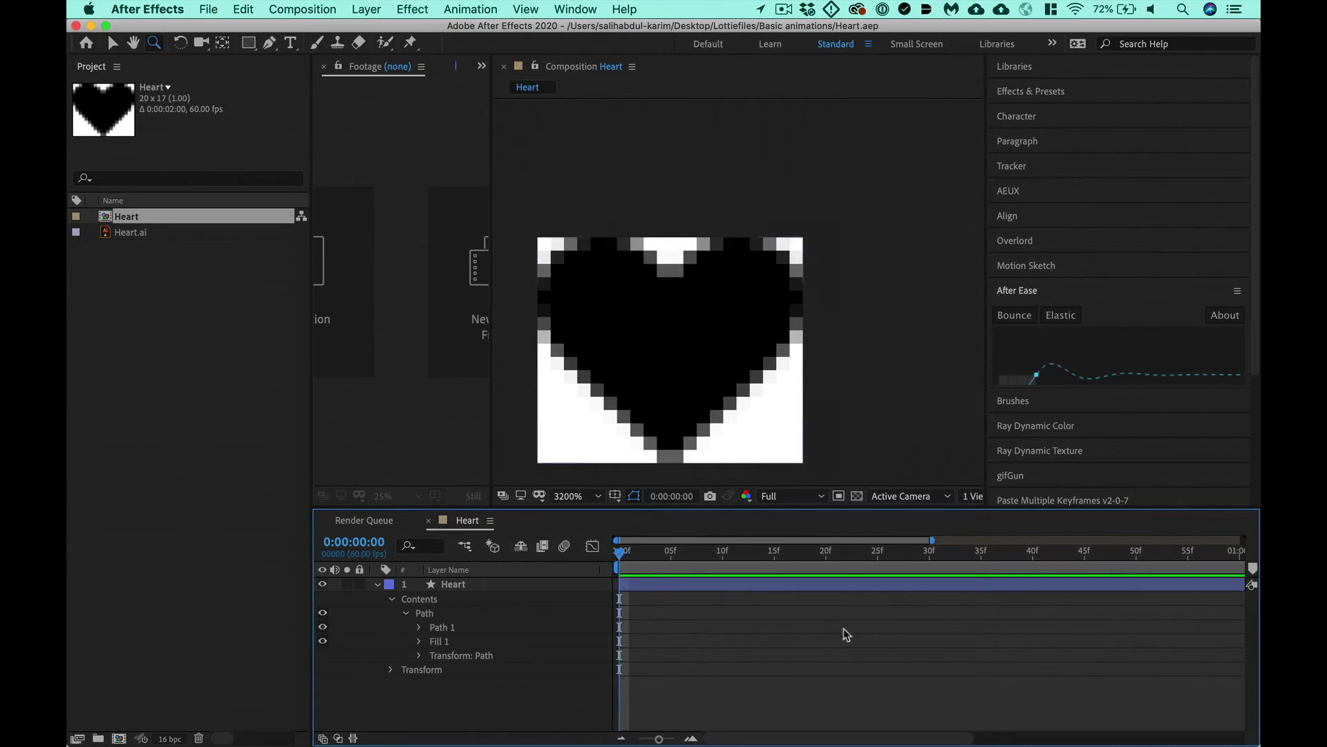
key(minus)
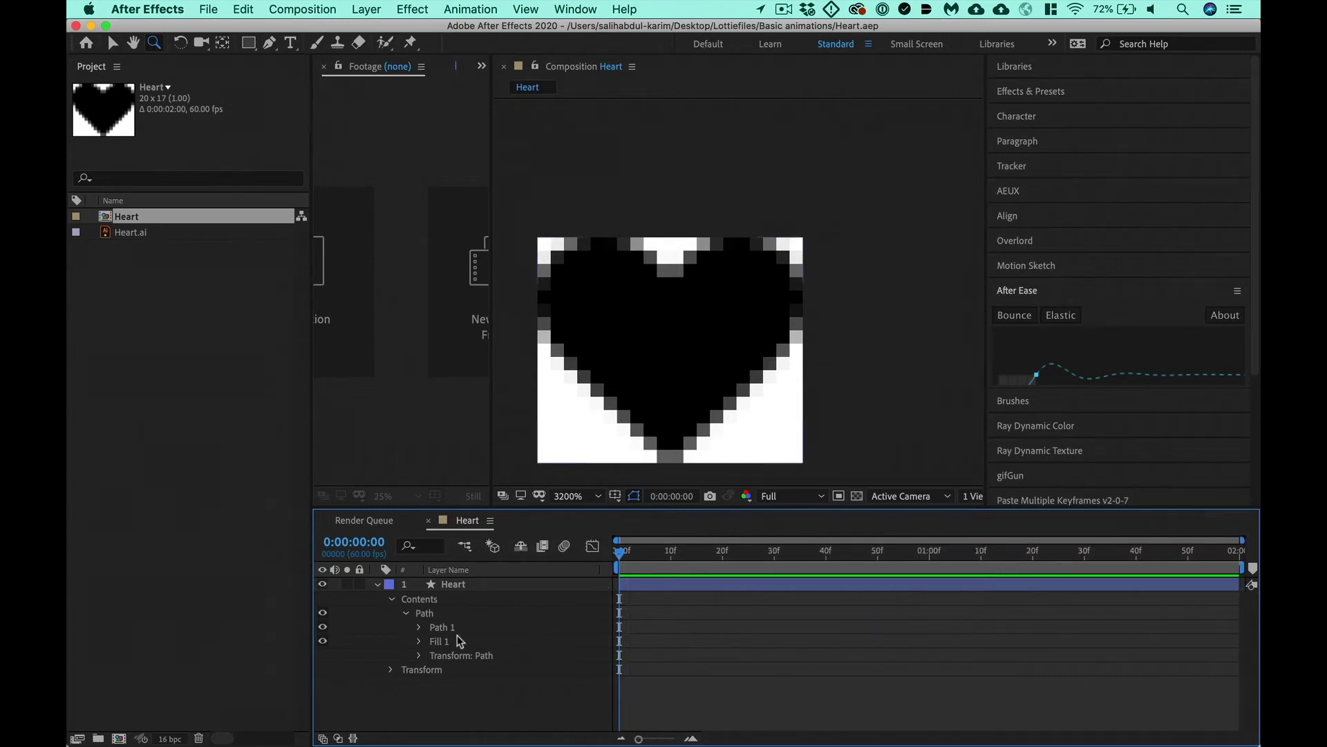
click(461, 584)
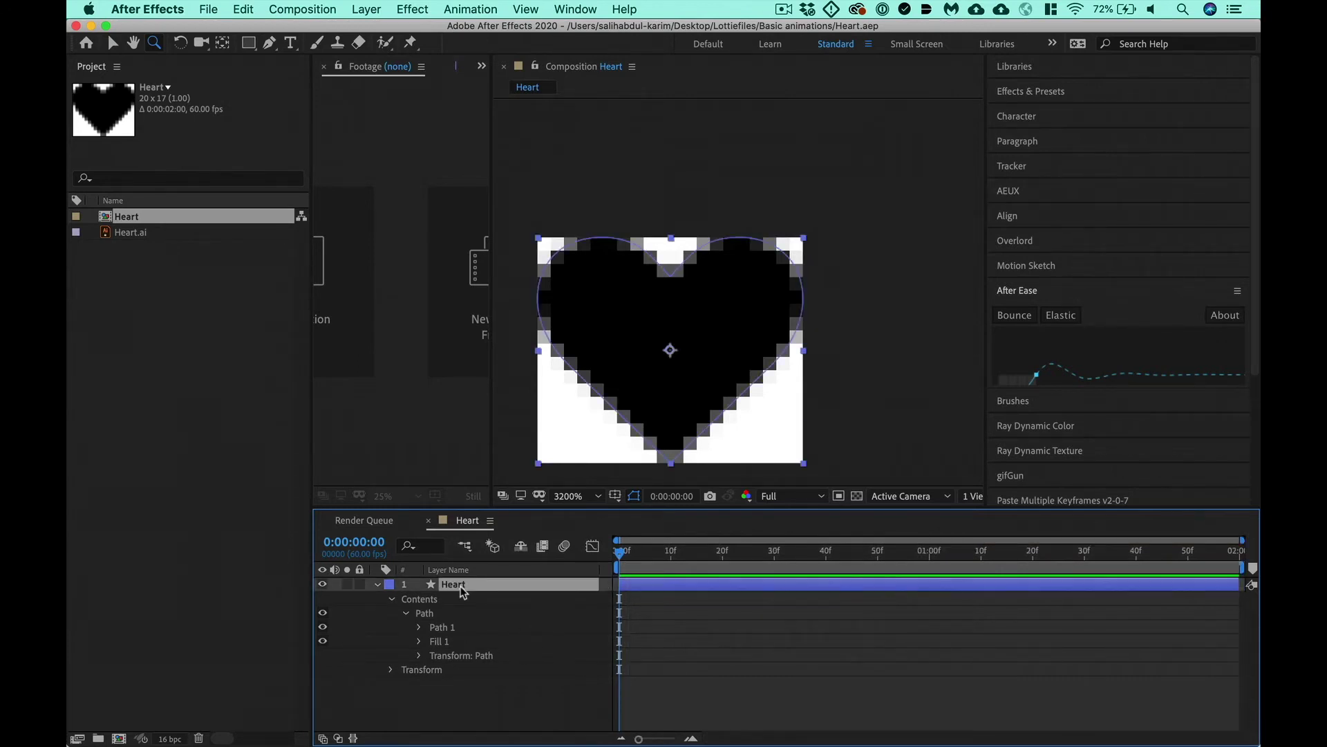
key(s)
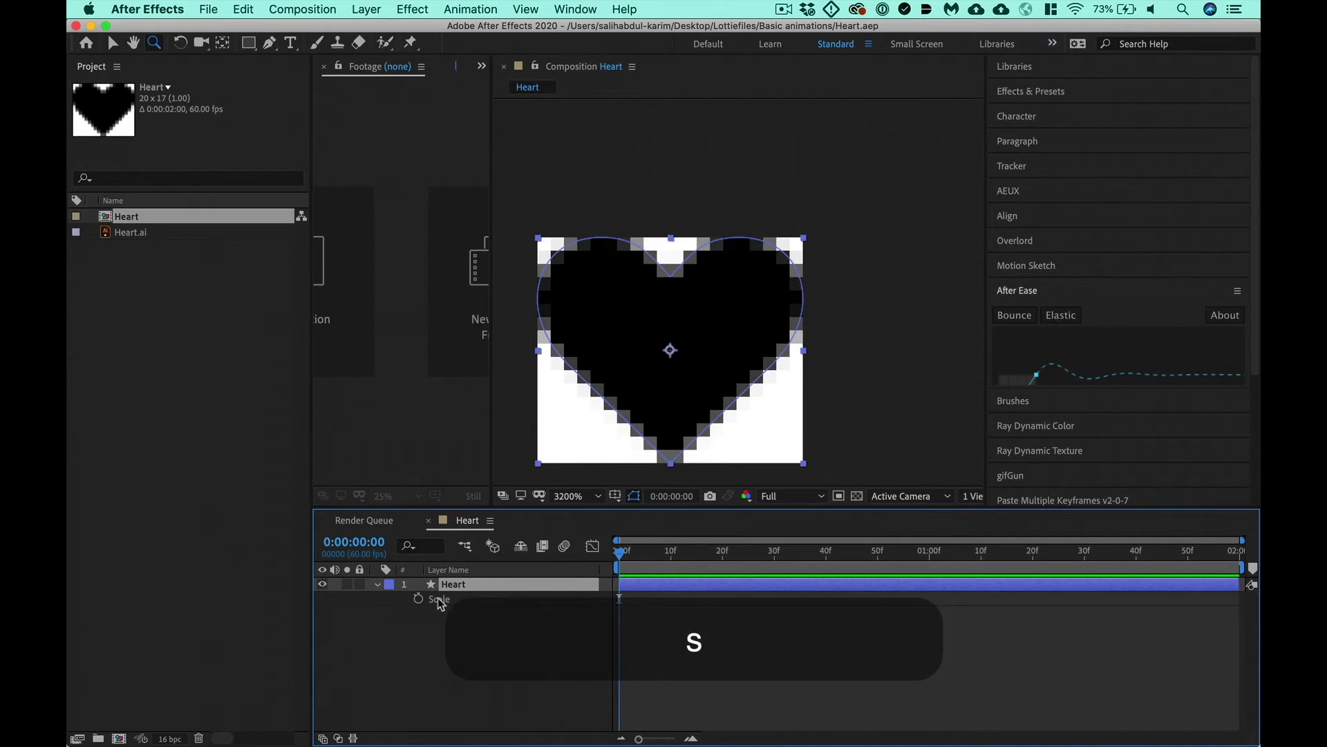
click(463, 605)
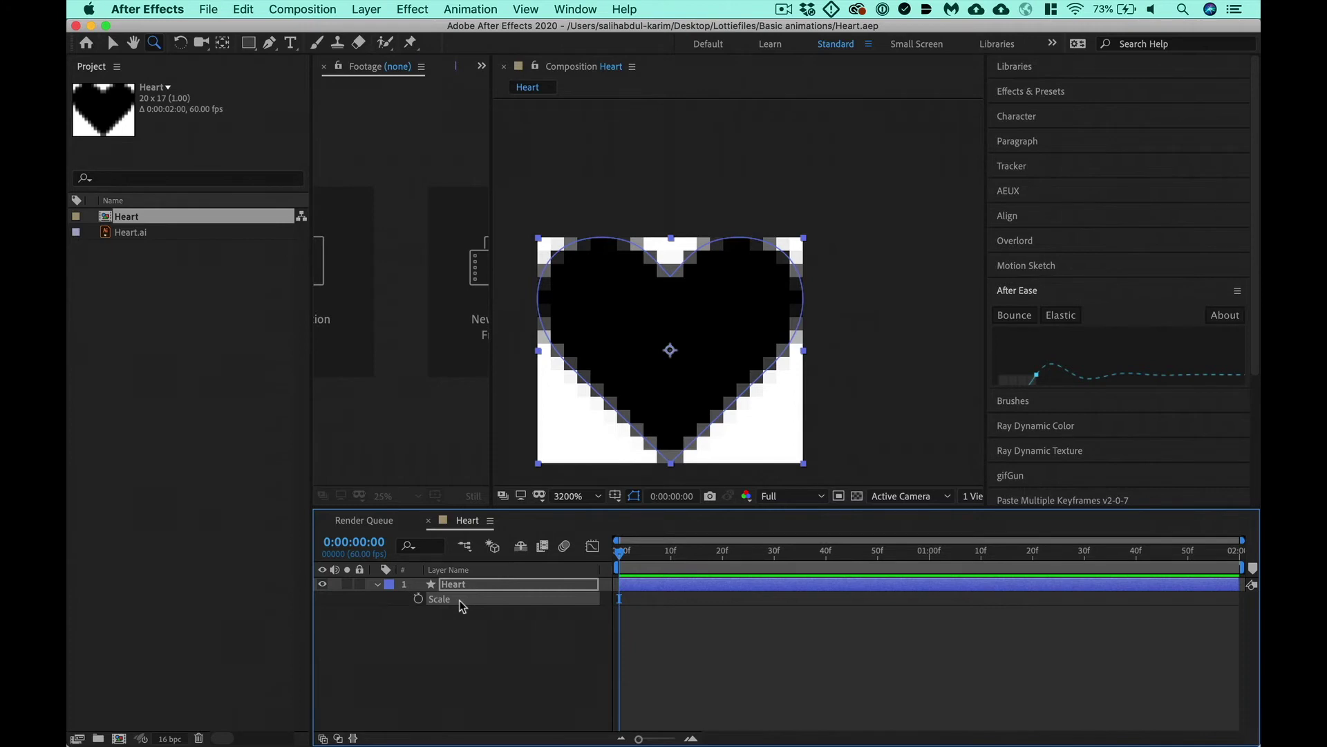
key(t)
key(p)
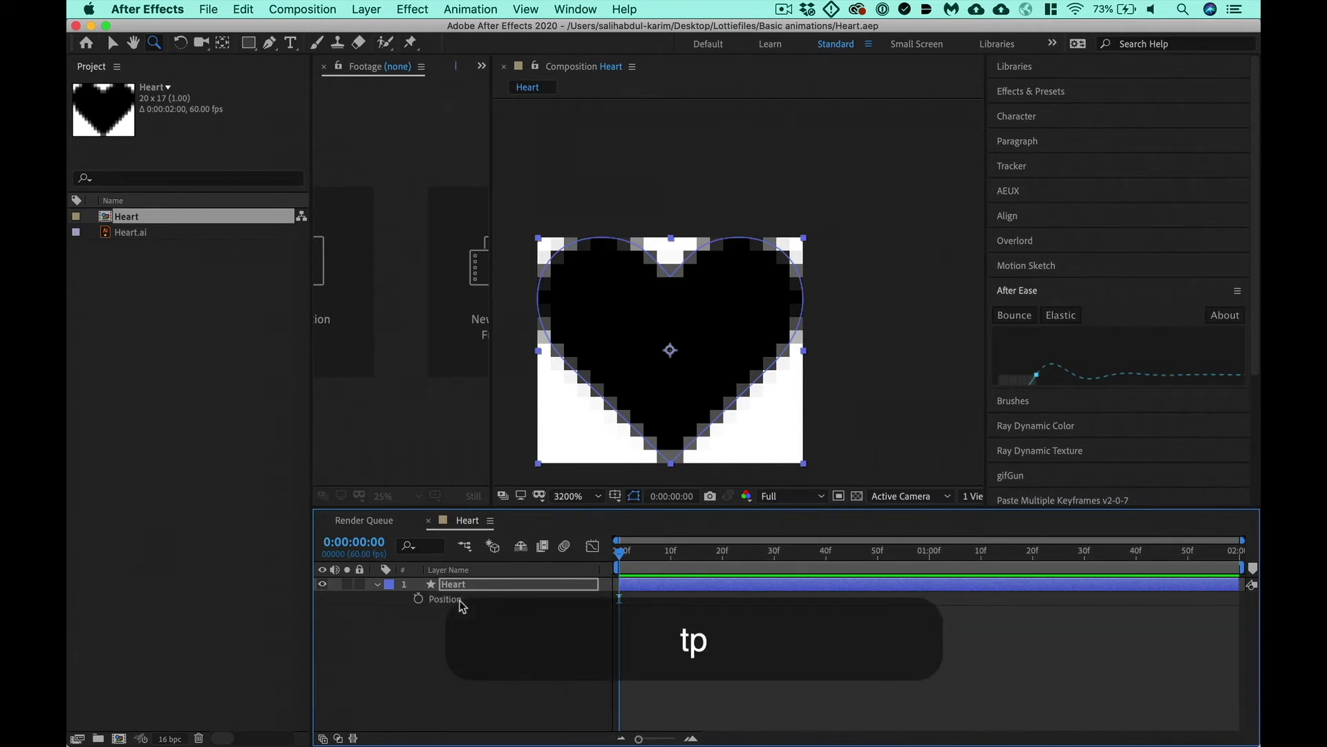
key(r)
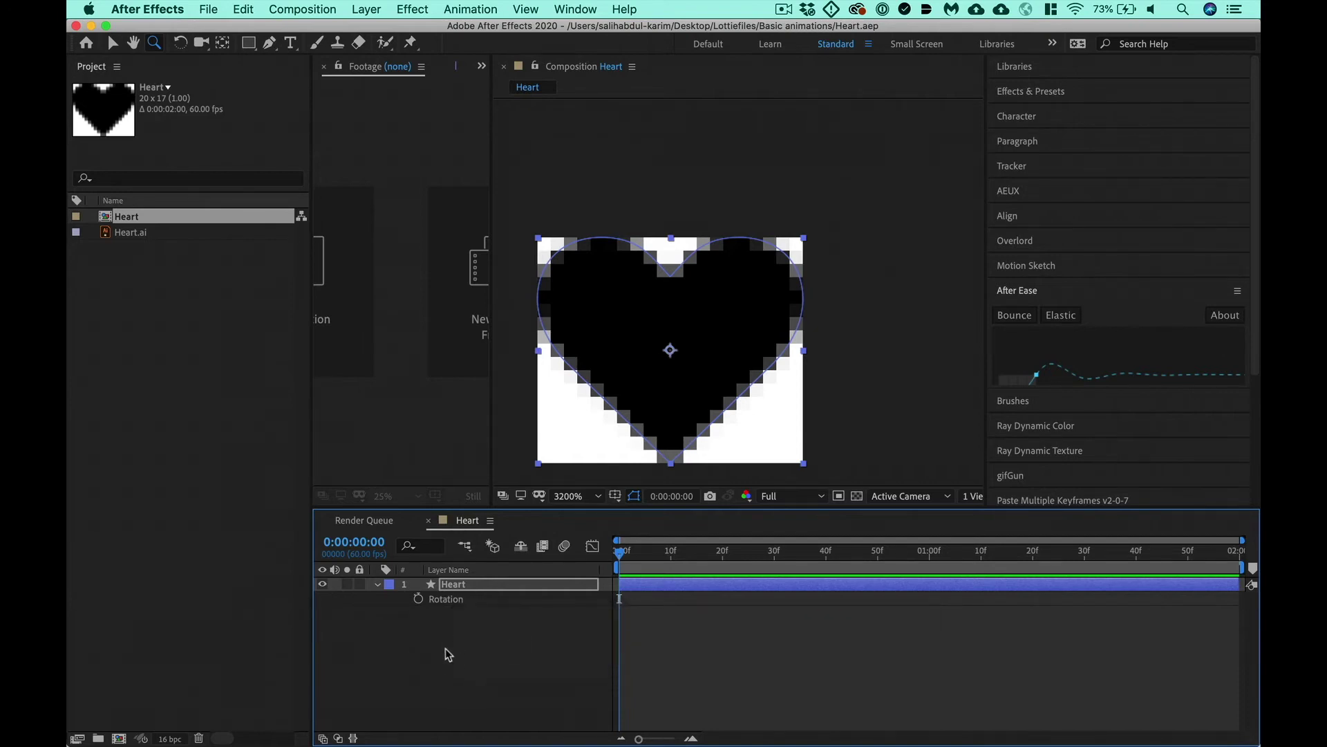
double_click(378, 584)
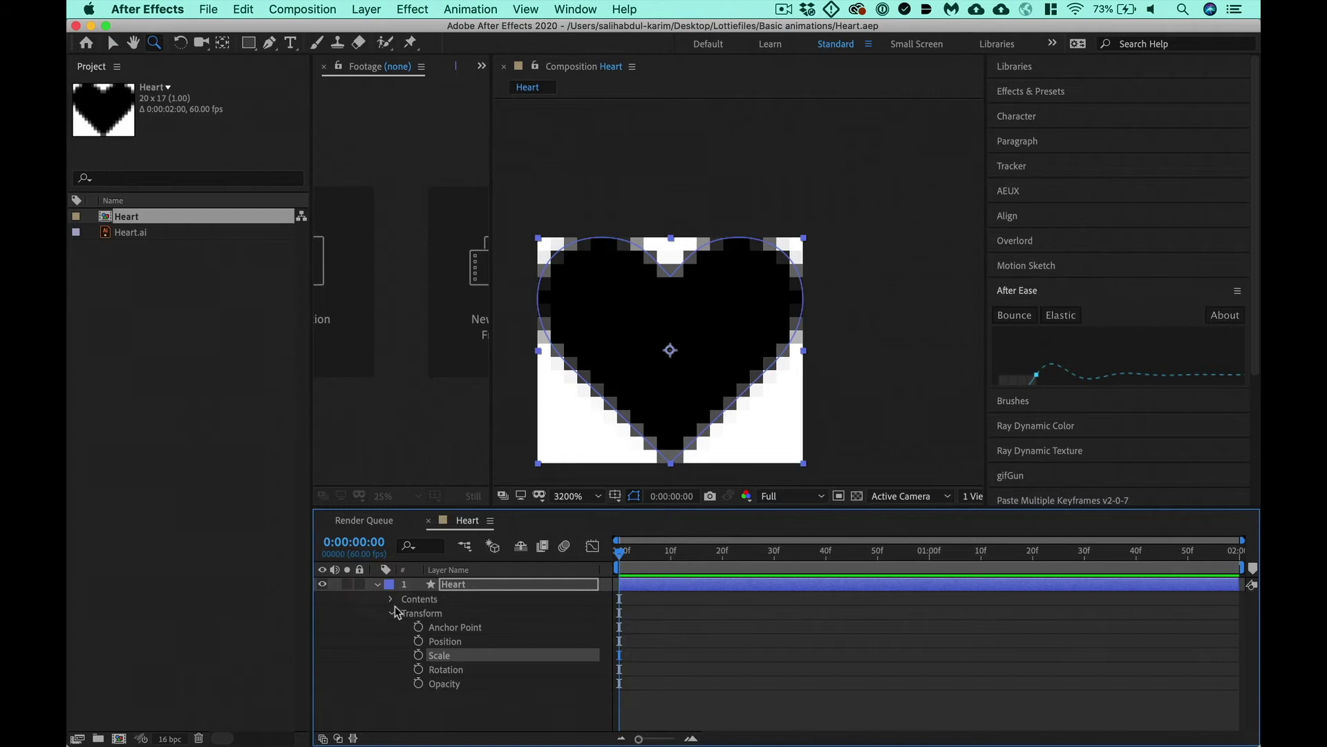
key(s)
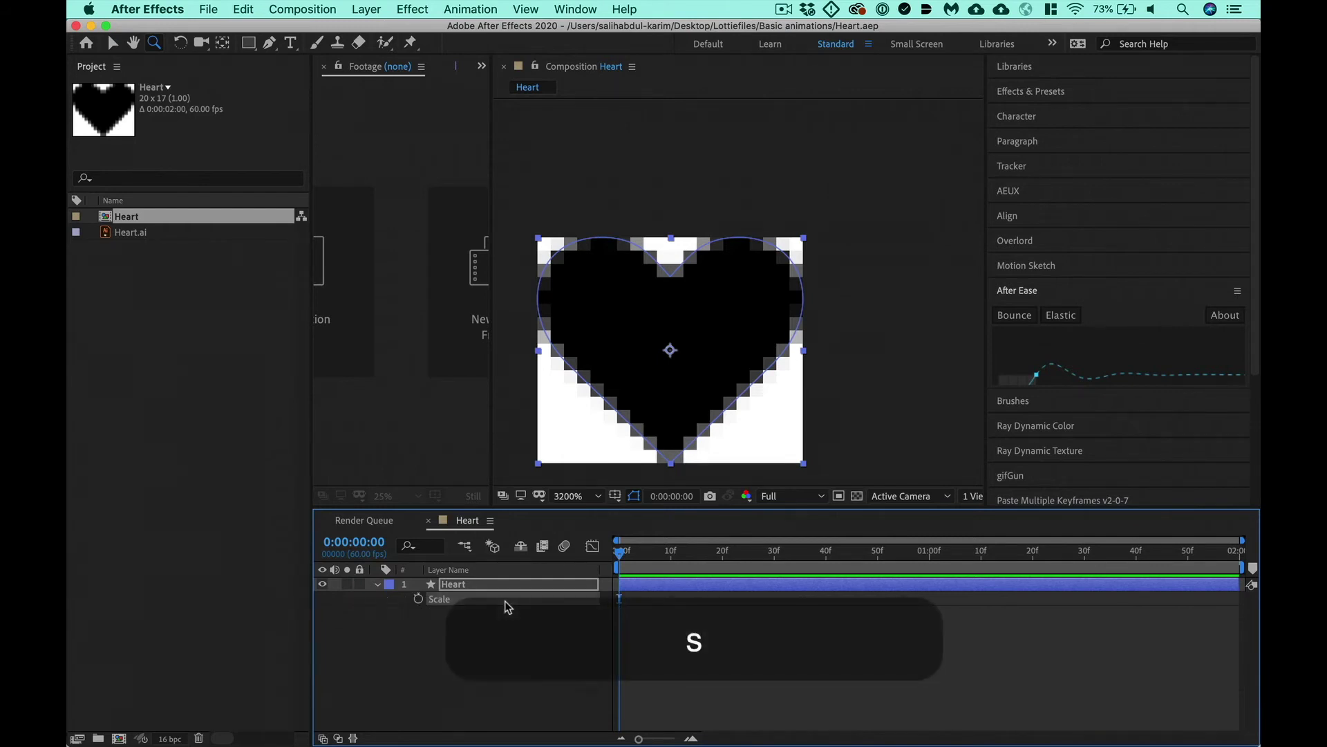
Step: Set a 100% Scale keyframe at frame 17 and reveal the Switches column
click(707, 546)
click(418, 599)
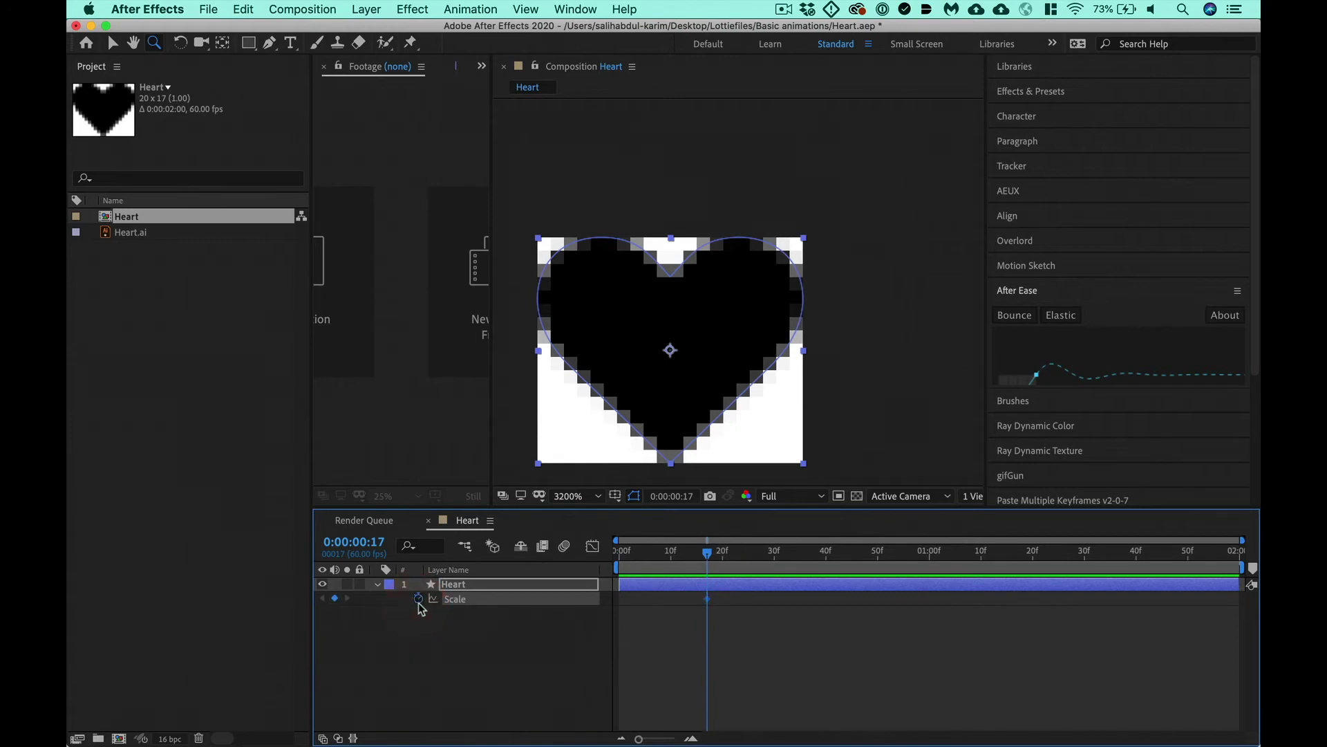
click(847, 553)
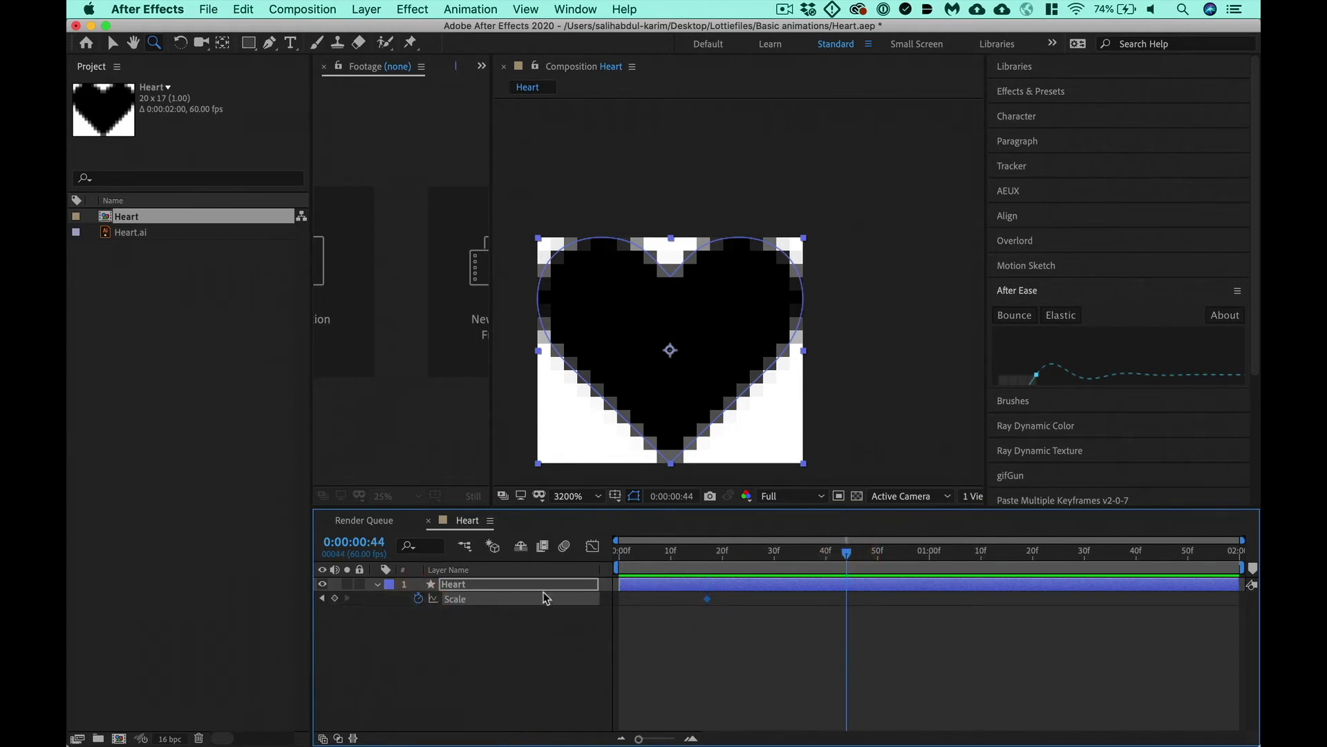
right_click(557, 571)
mouse_move(615, 624)
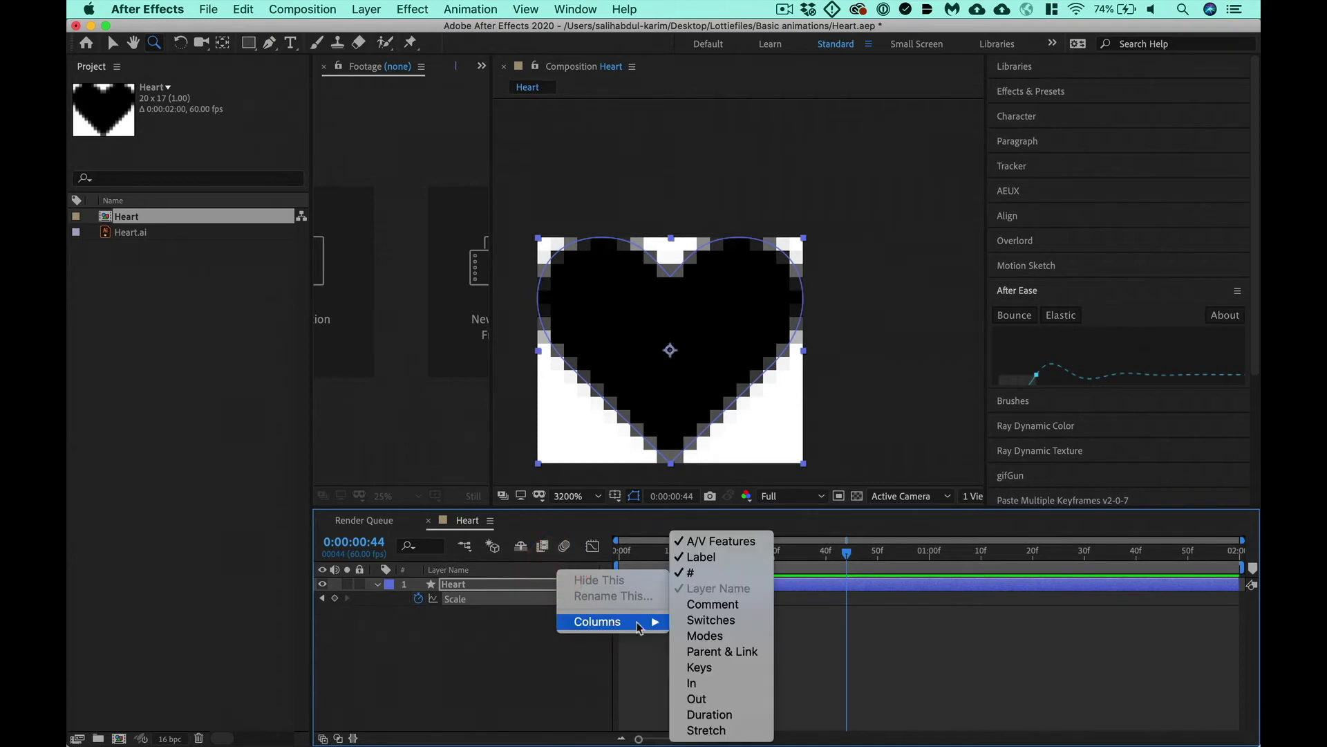
click(741, 619)
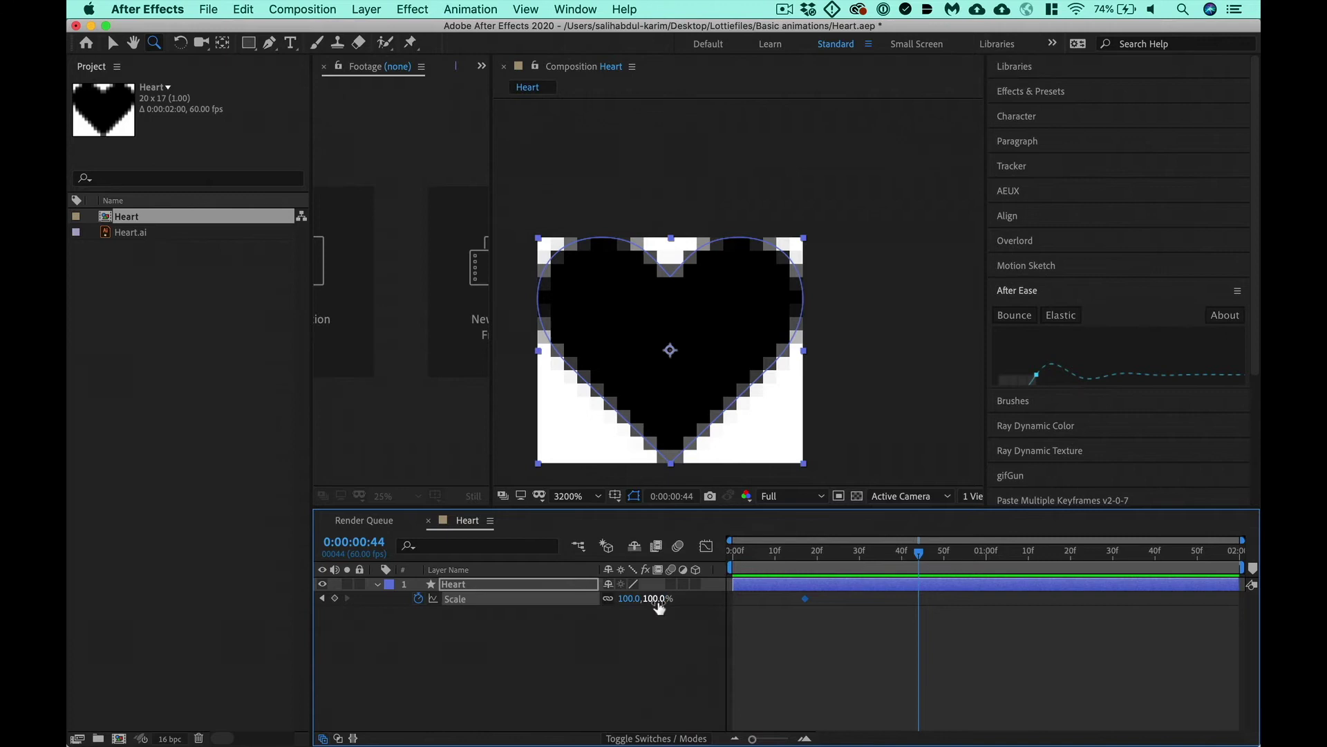
Step: Scale the heart to 67% at frame 44 and 122% at 1:10
drag(659, 606, 629, 605)
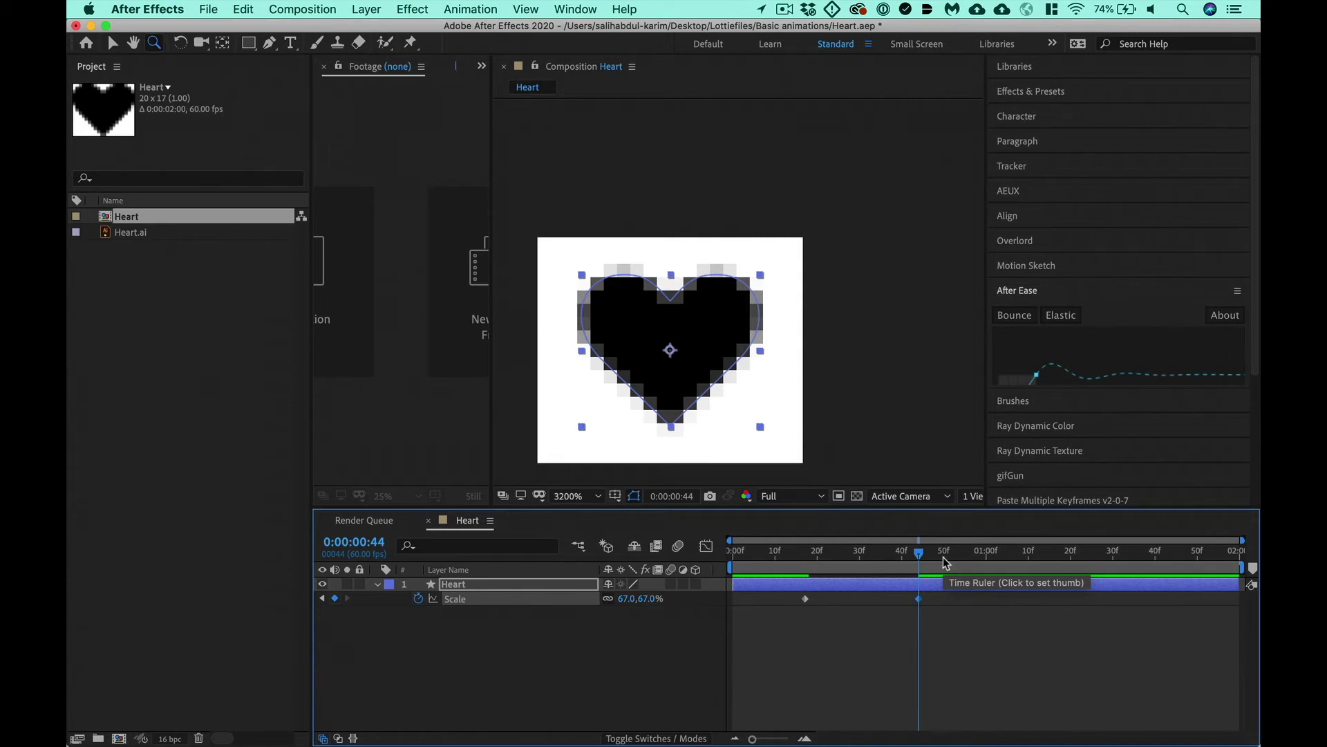
drag(946, 561, 1029, 557)
drag(648, 605, 698, 604)
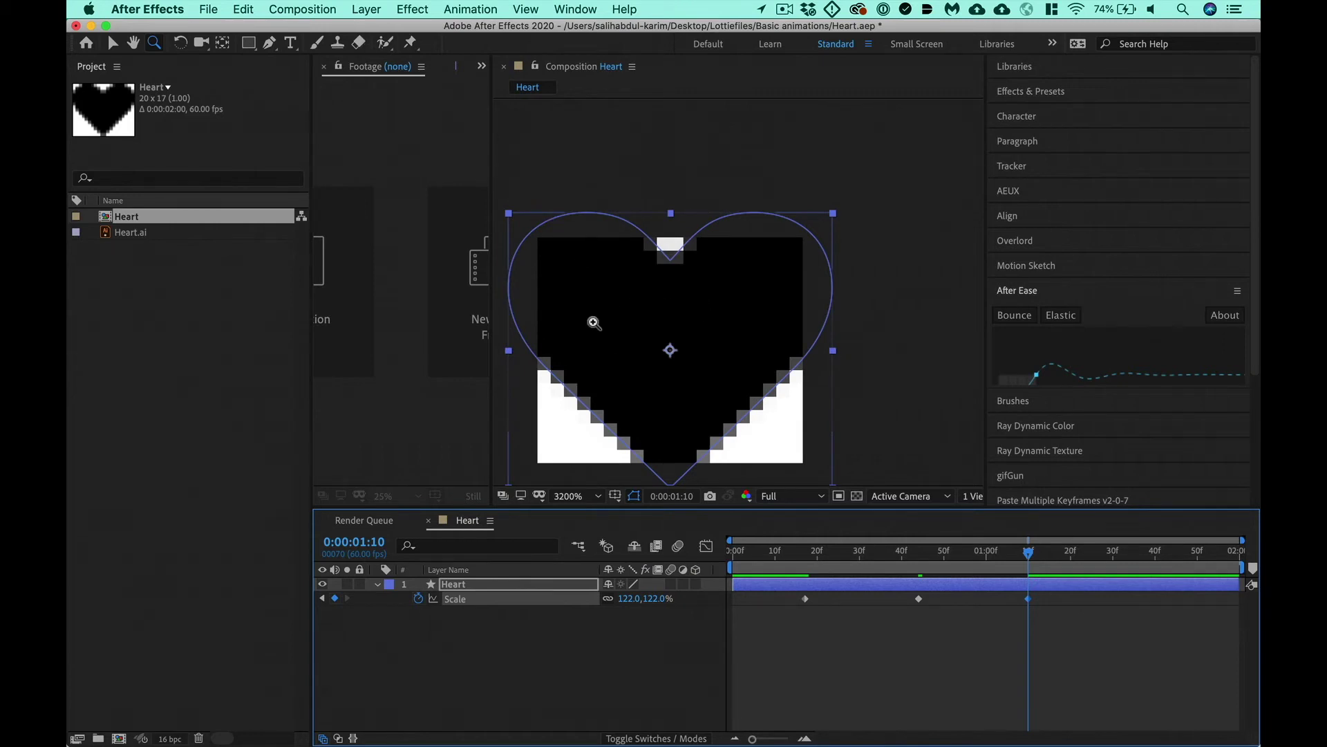
Step: Resize the composition to 40 × 40 in Composition Settings
key(super+k)
click(319, 267)
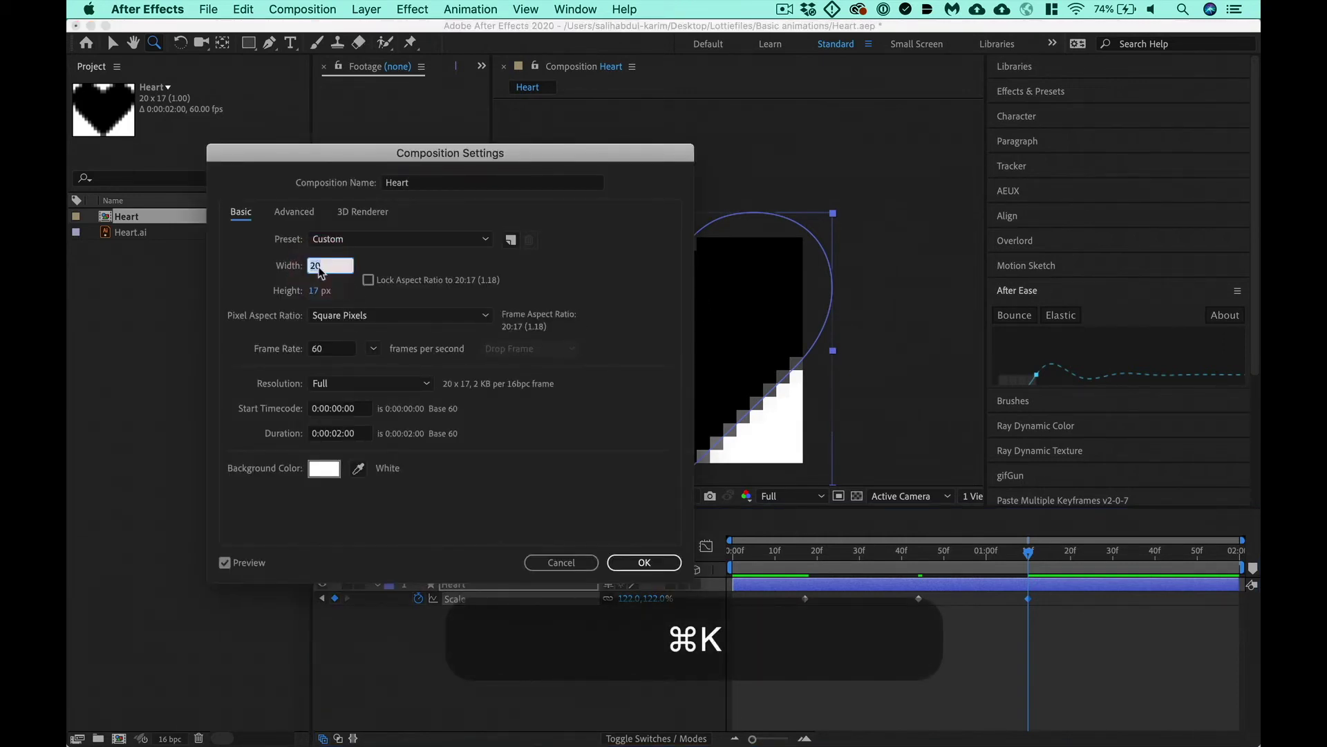
text(40)
key(Tab)
text(40)
key(Return)
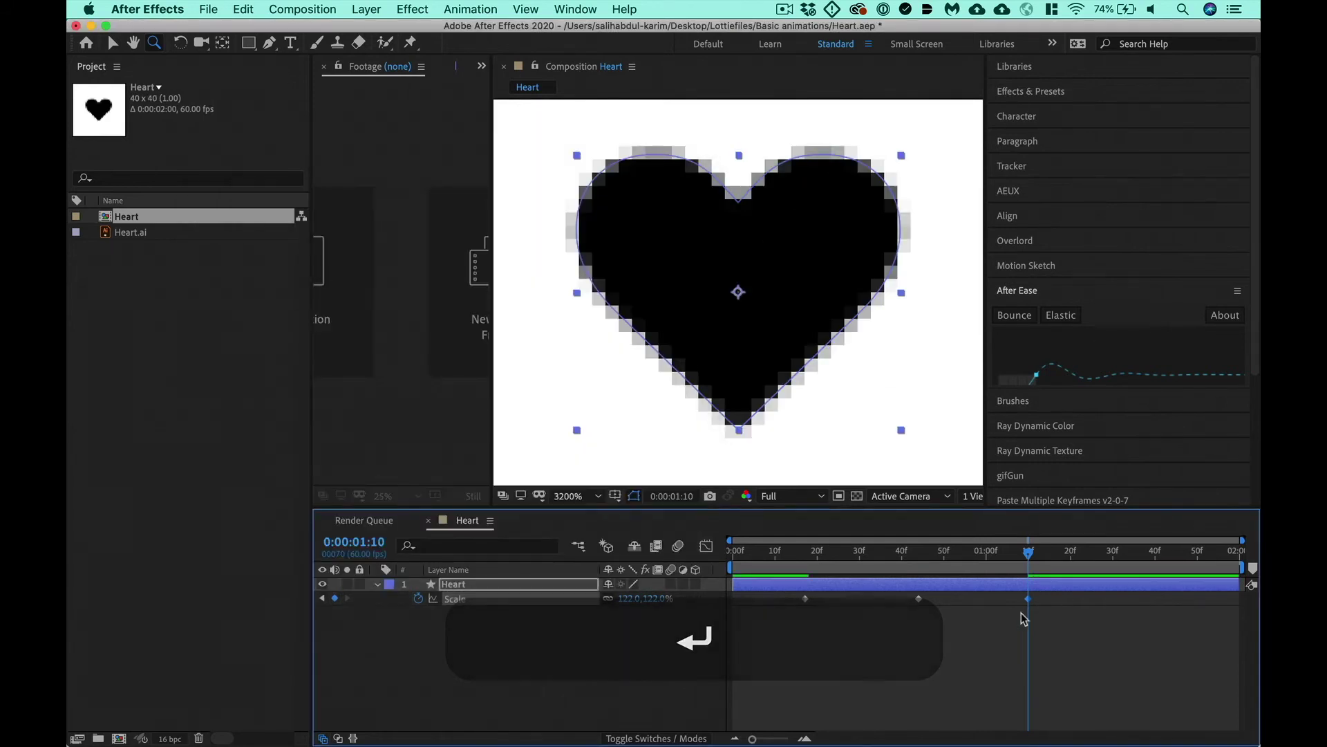
Step: Copy the first 100% Scale keyframe and paste it at 1:30
key(super+minus)
click(992, 692)
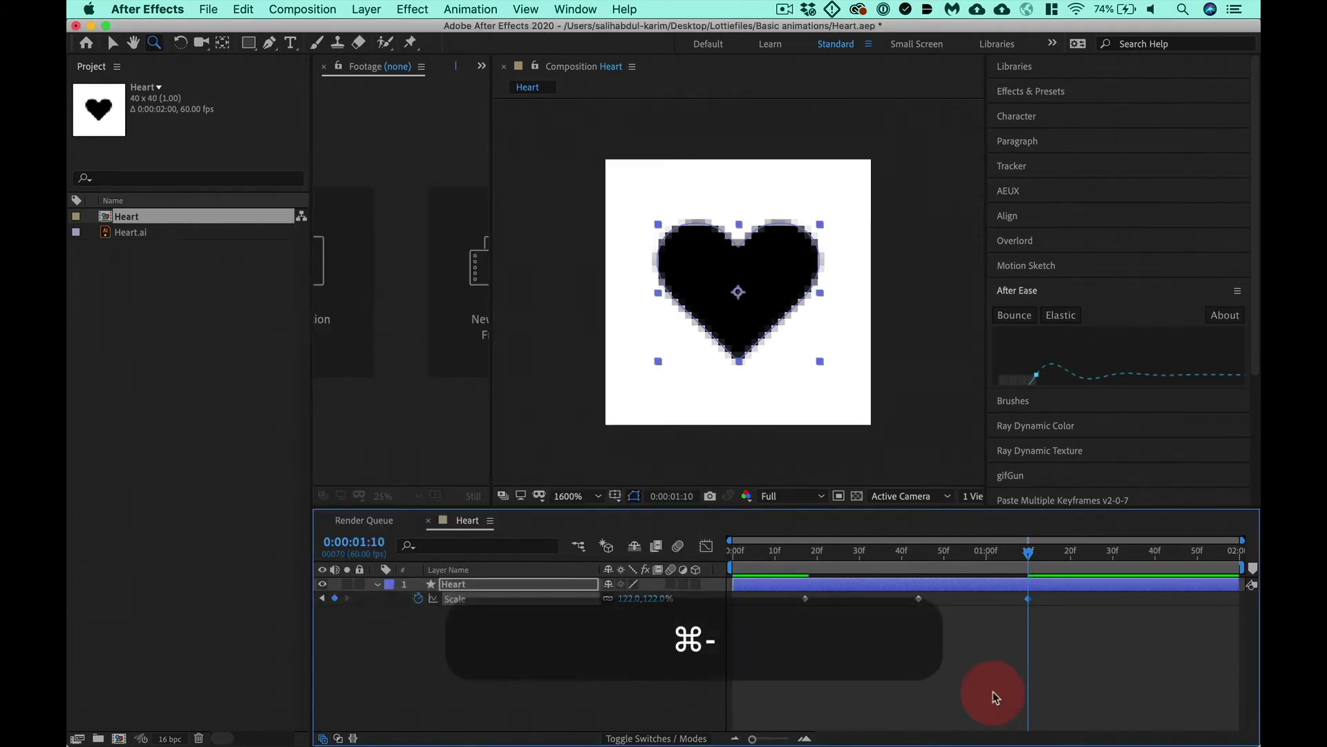
drag(1036, 560, 1112, 601)
click(805, 598)
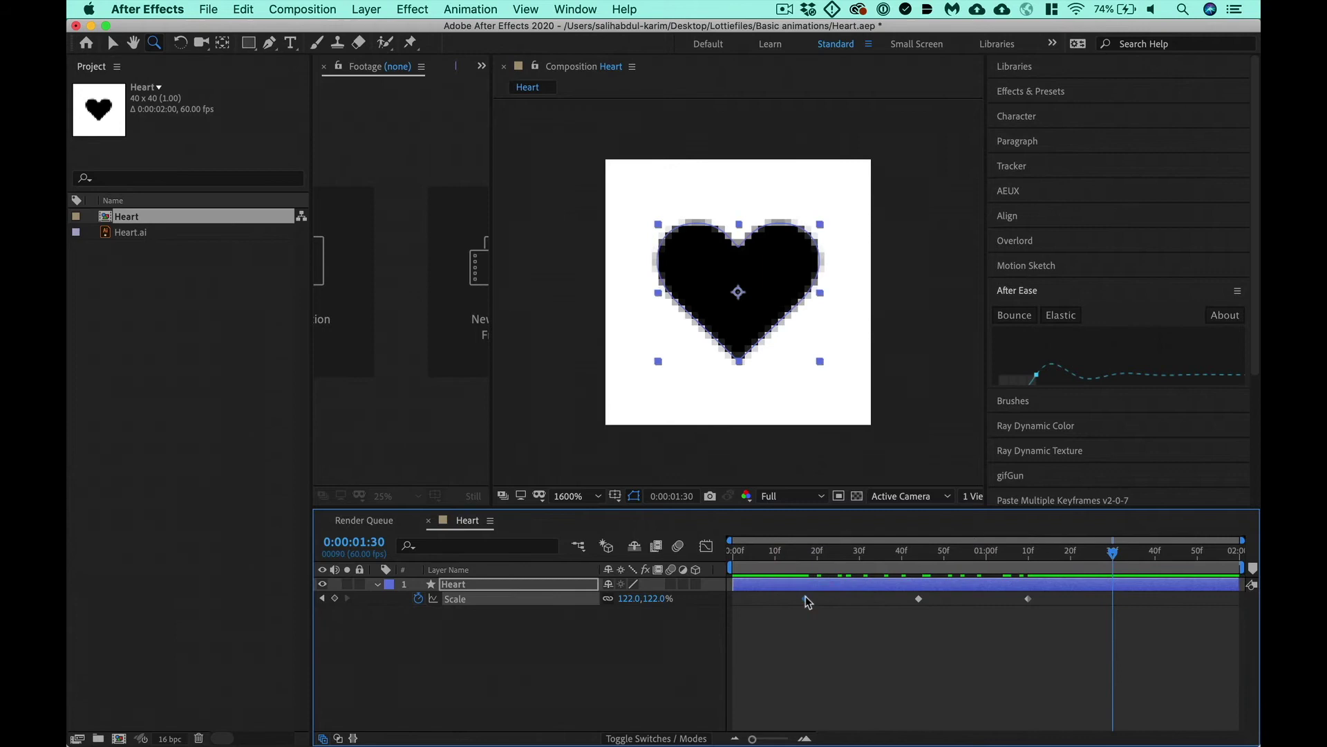
key(super+c)
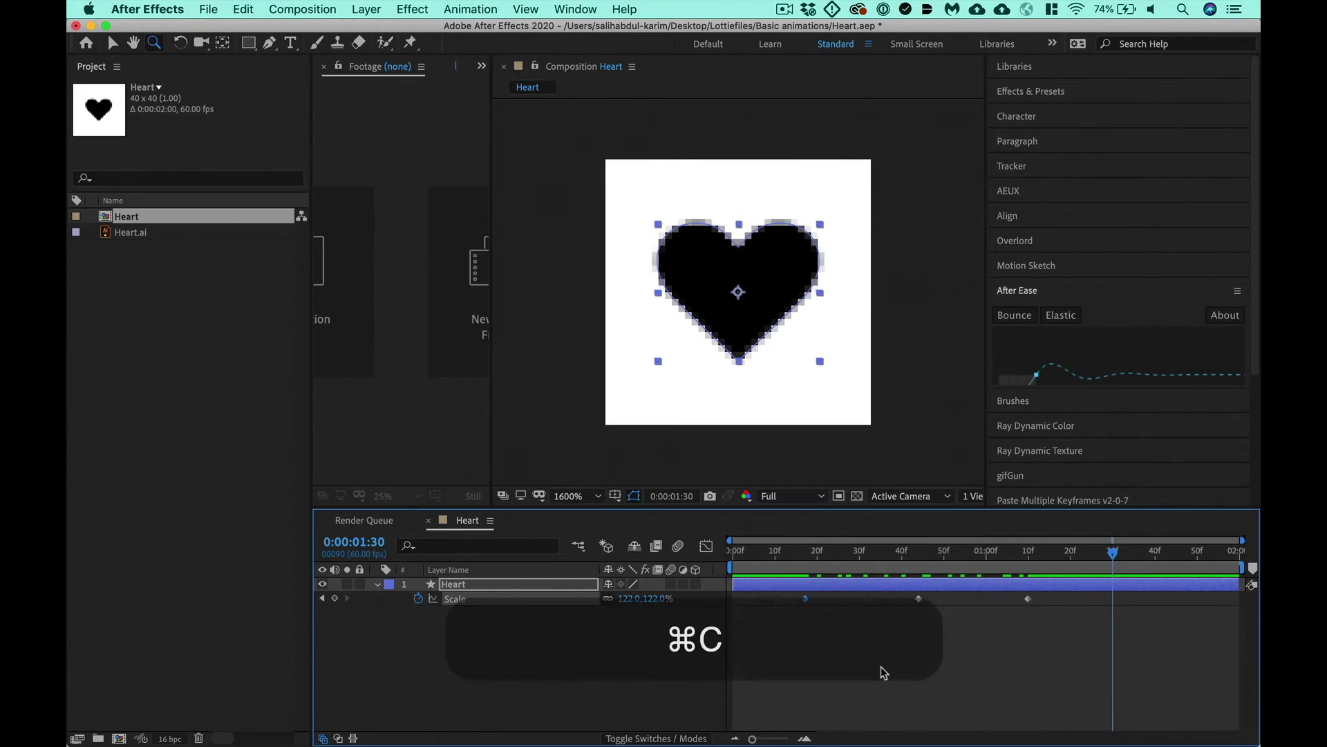
key(super+v)
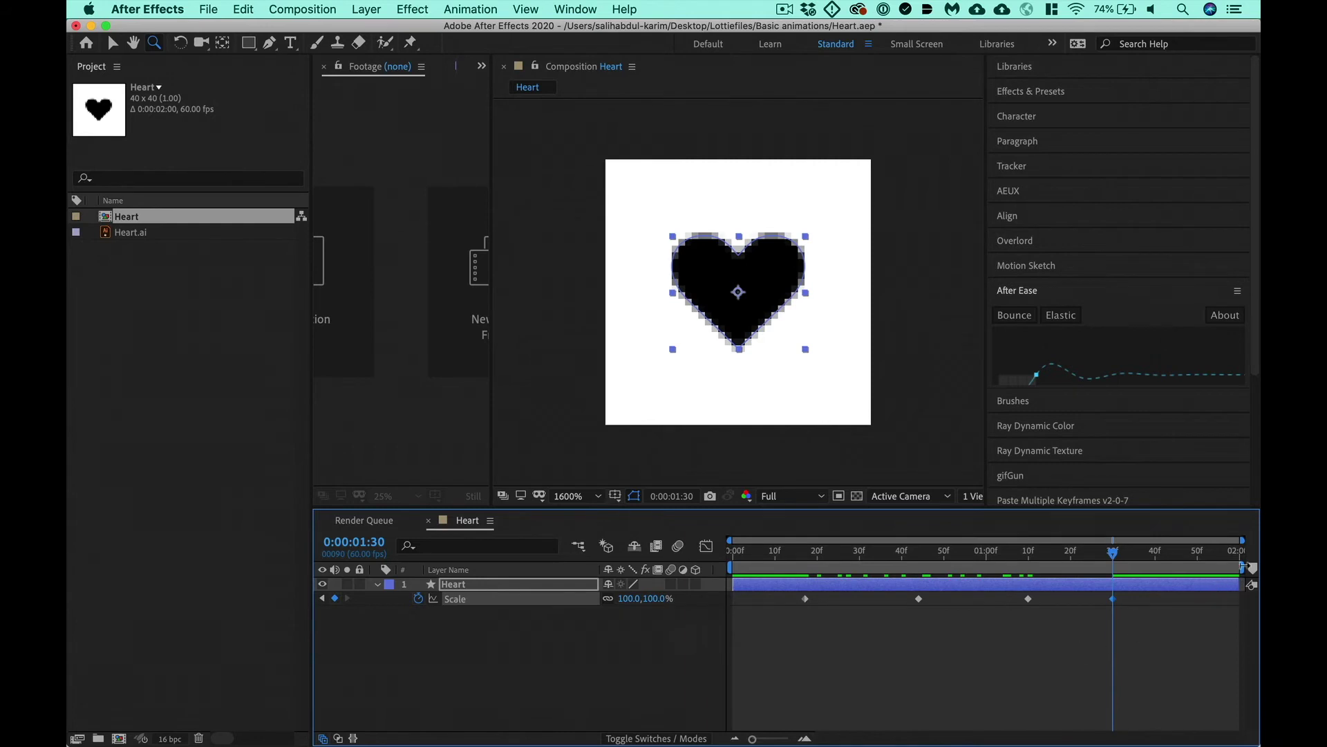
Step: Set the work area from about 10f to 1:45 and preview the heart animation
drag(1243, 567, 1175, 567)
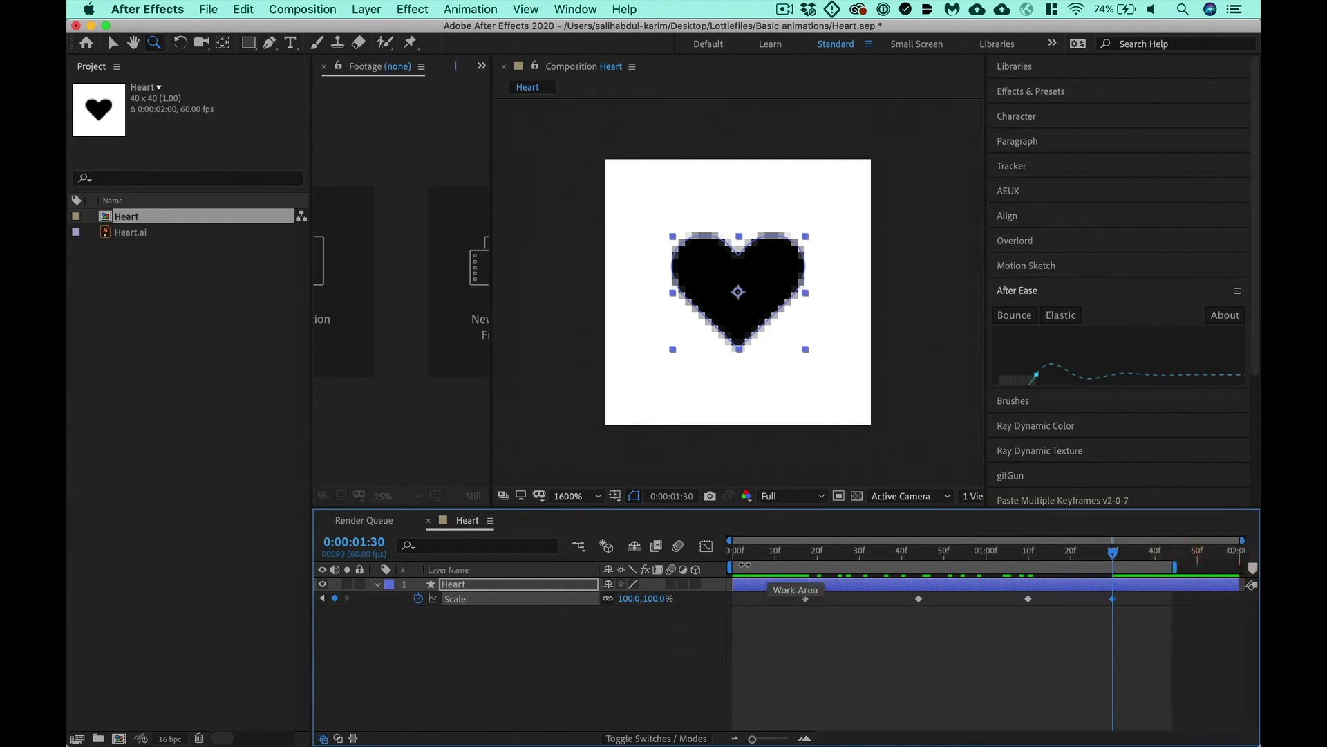
drag(745, 564, 782, 565)
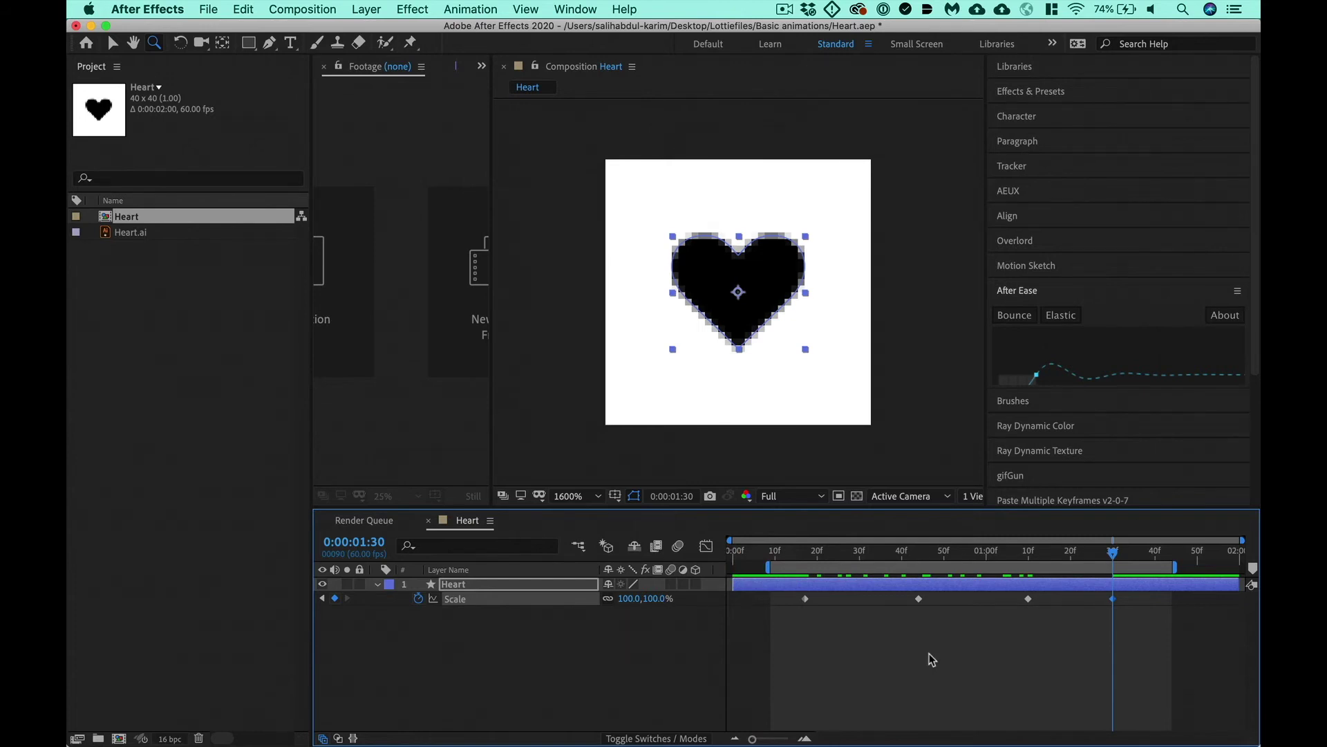
key(ctrl+0)
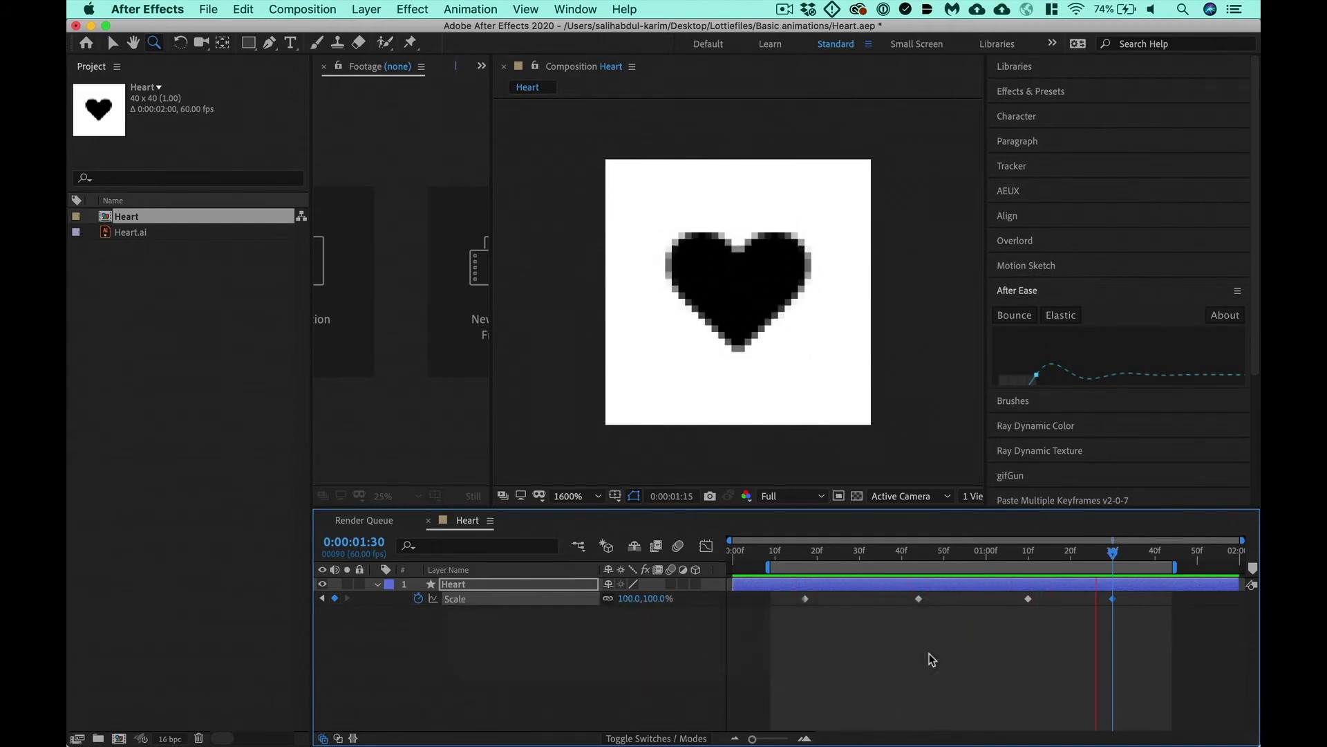
key(space)
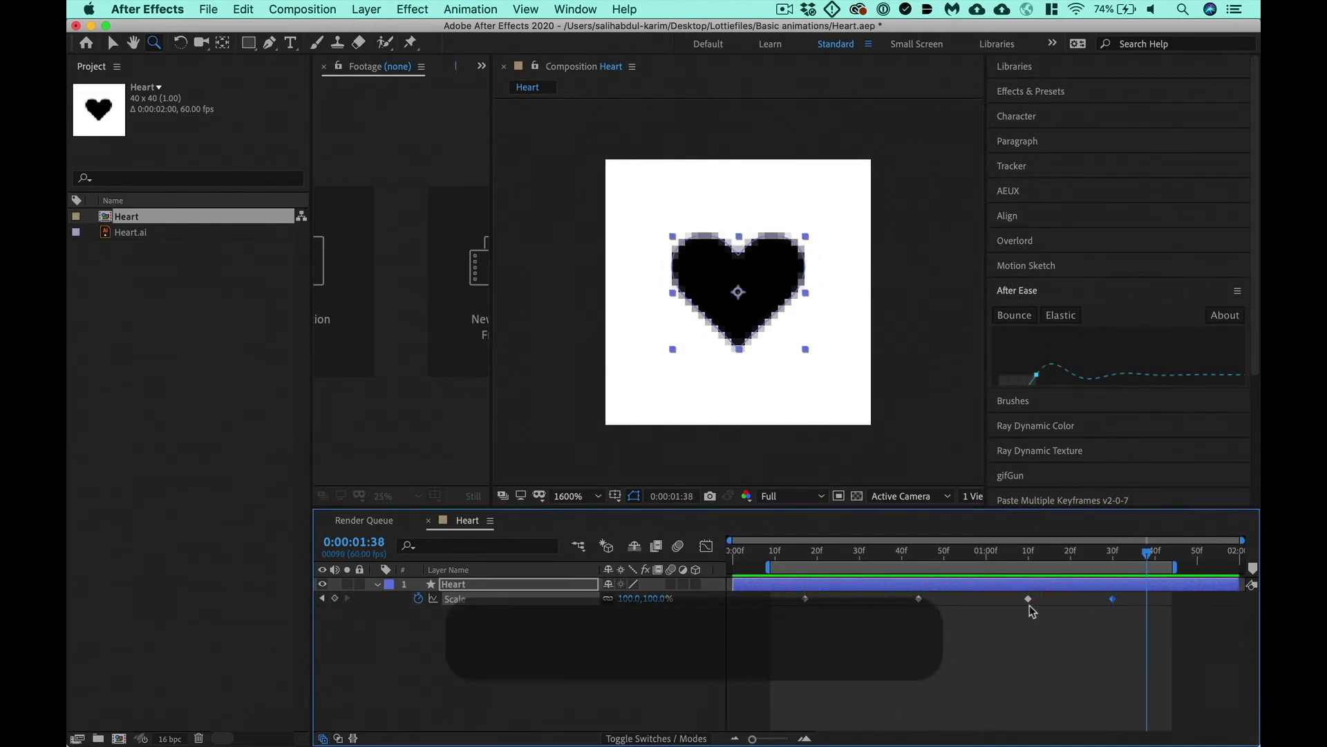
Step: Raise the 1:10 Scale keyframe to 156% and pull the later keyframes earlier
key(j)
key(j)
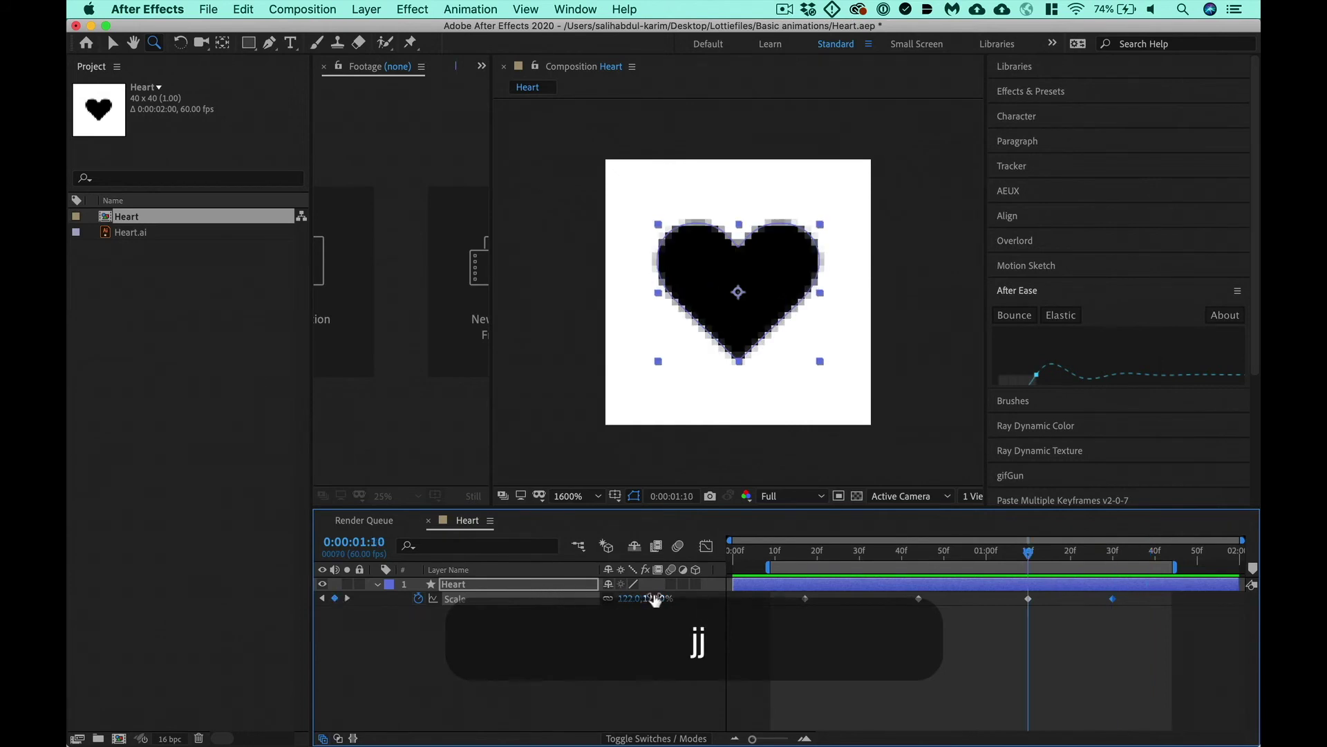
drag(643, 598, 698, 598)
drag(1174, 651, 856, 603)
drag(1079, 626, 906, 599)
click(980, 619)
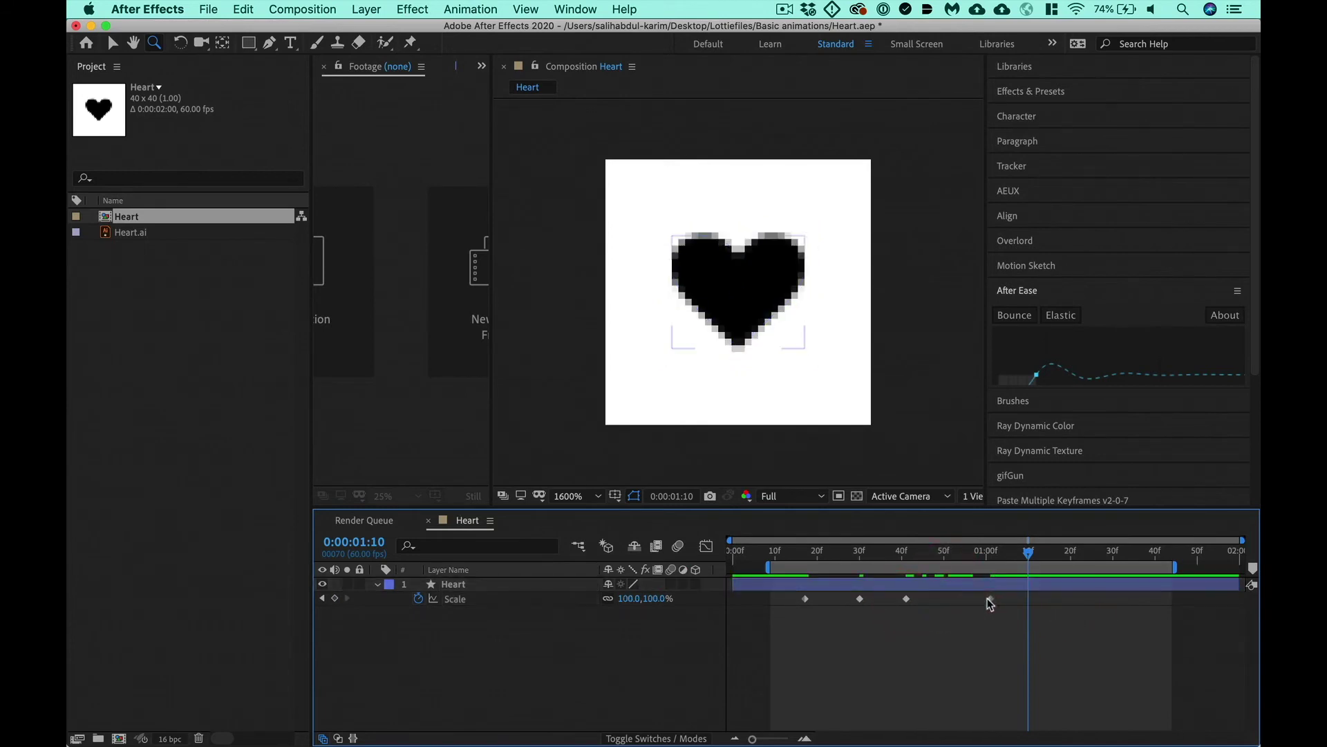
drag(991, 599, 945, 597)
key(ctrl+0)
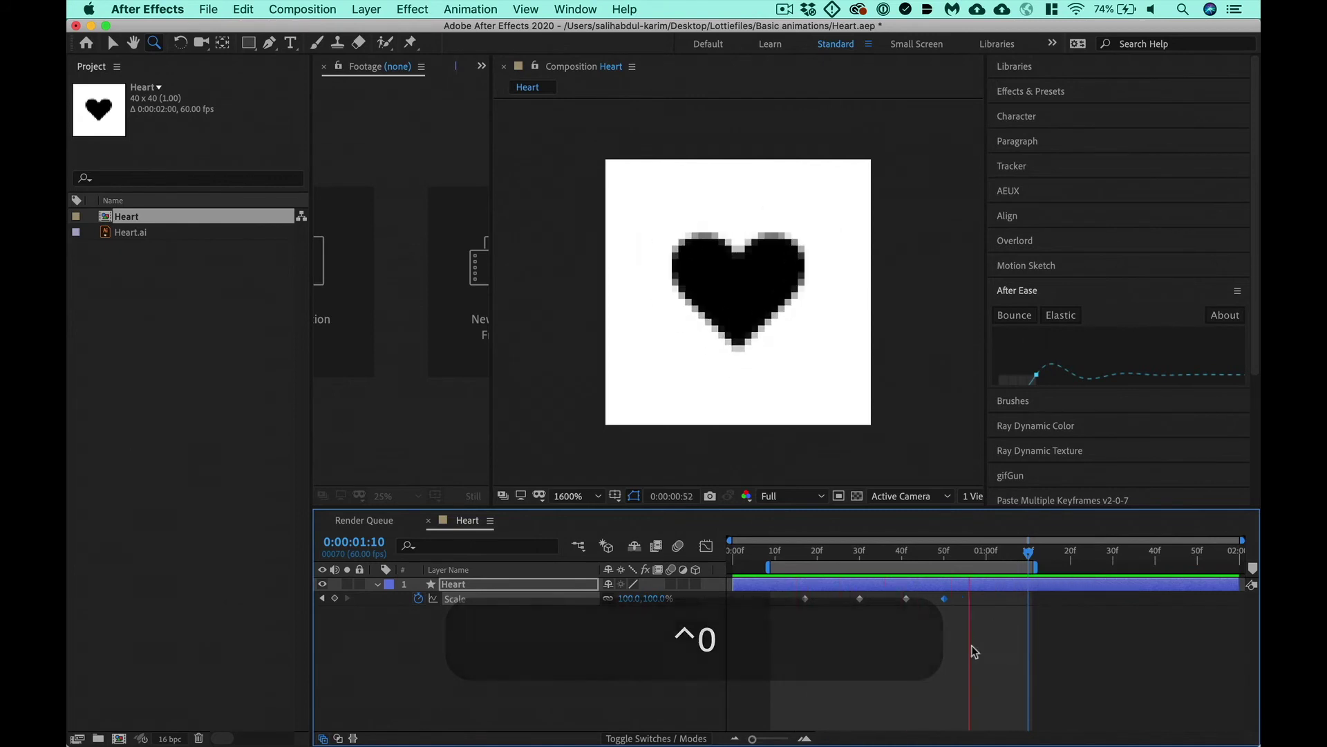
Step: Fine-tune keyframe timing to roughly frames 17, 27, 38 and 47, previewing between nudges
click(859, 599)
mouse_move(857, 598)
mouse_down()
mouse_move(844, 602)
mouse_move(880, 600)
mouse_up()
click(878, 617)
key(ctrl+0)
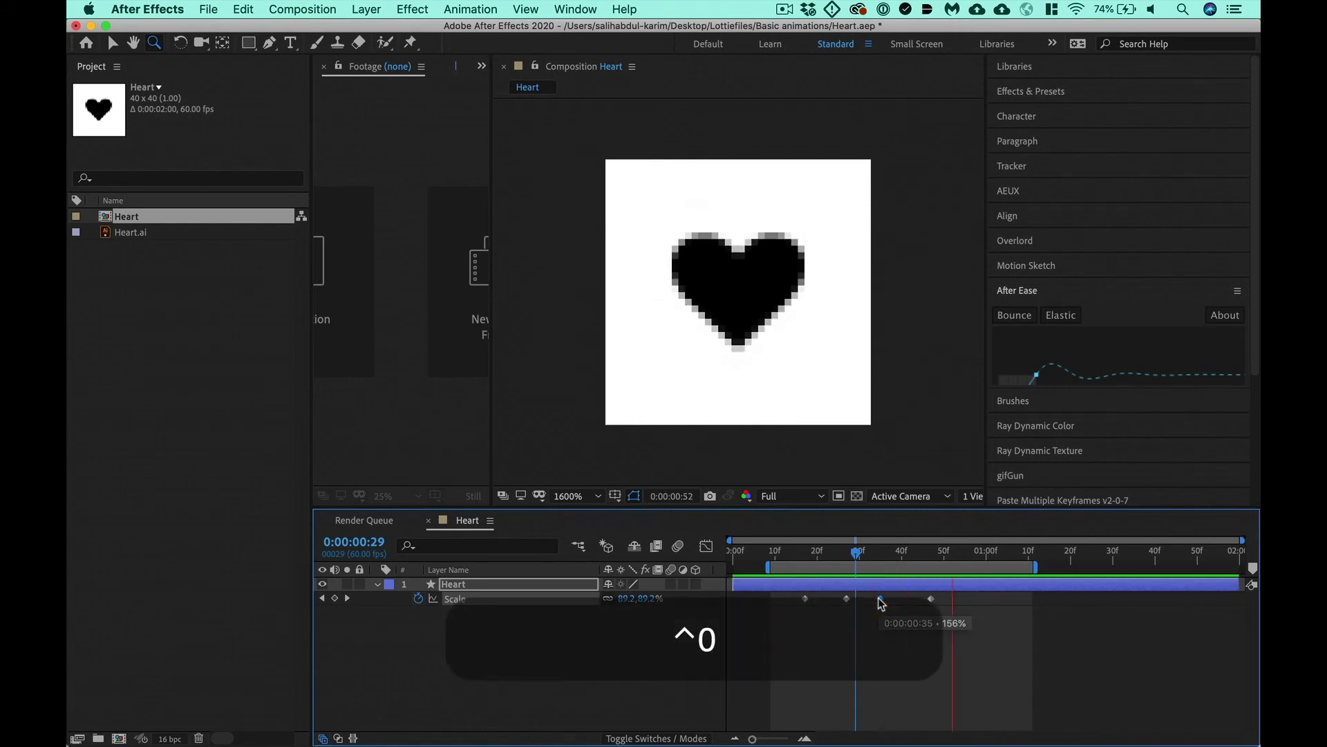
key(space)
drag(879, 598, 894, 599)
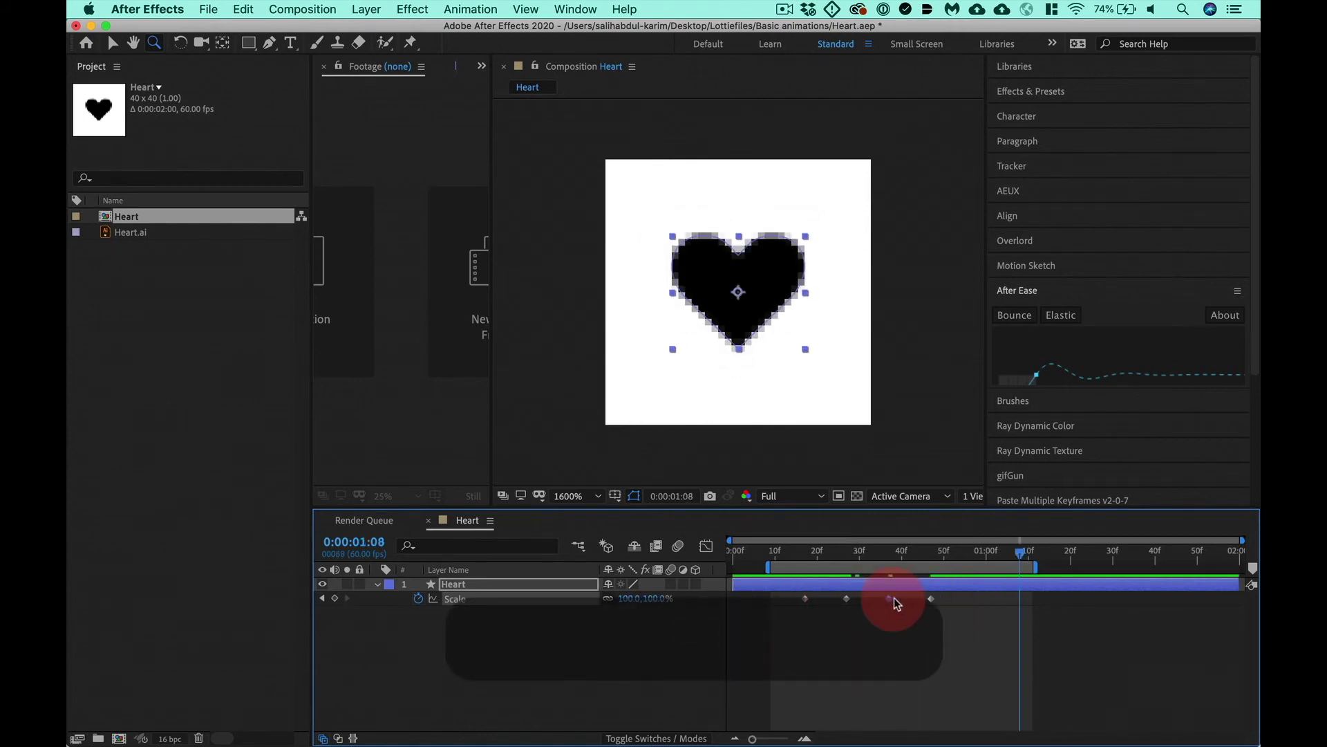
key(ctrl+0)
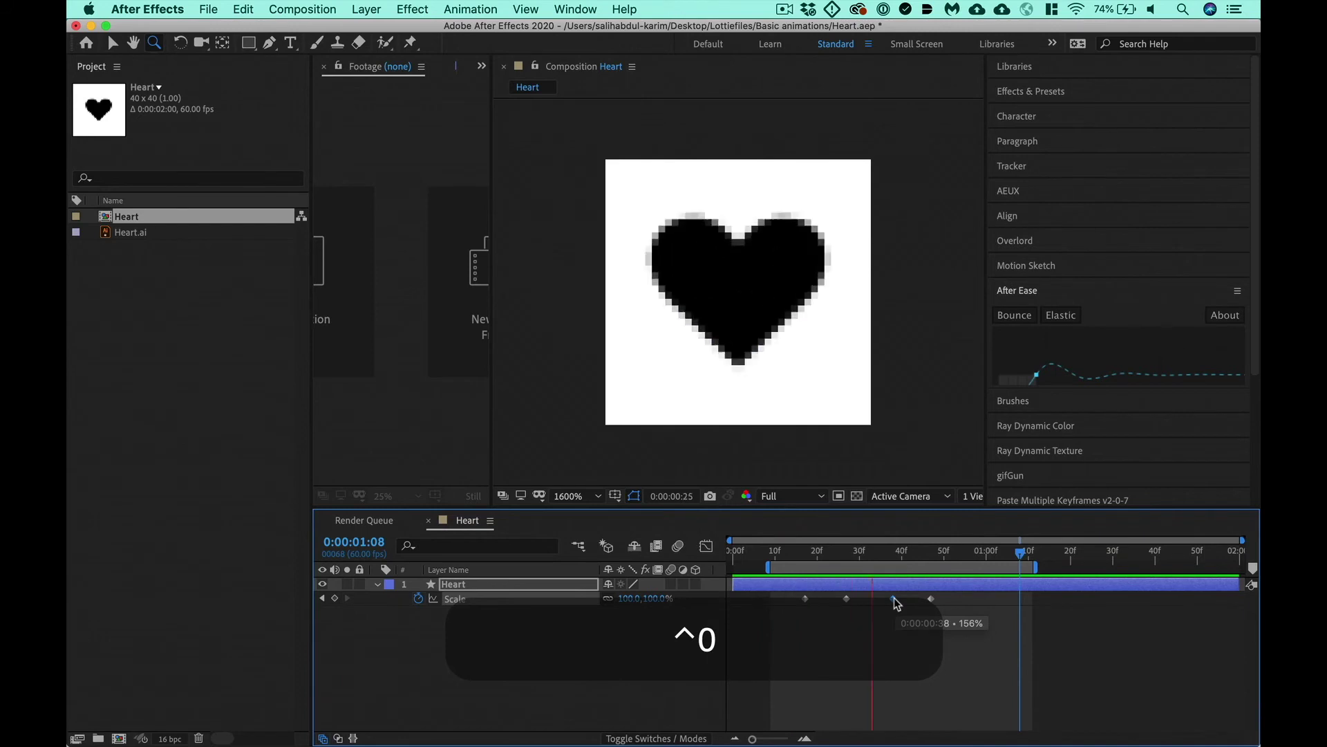
Step: Apply Easy Ease to all four Scale keyframes and preview the result
key(space)
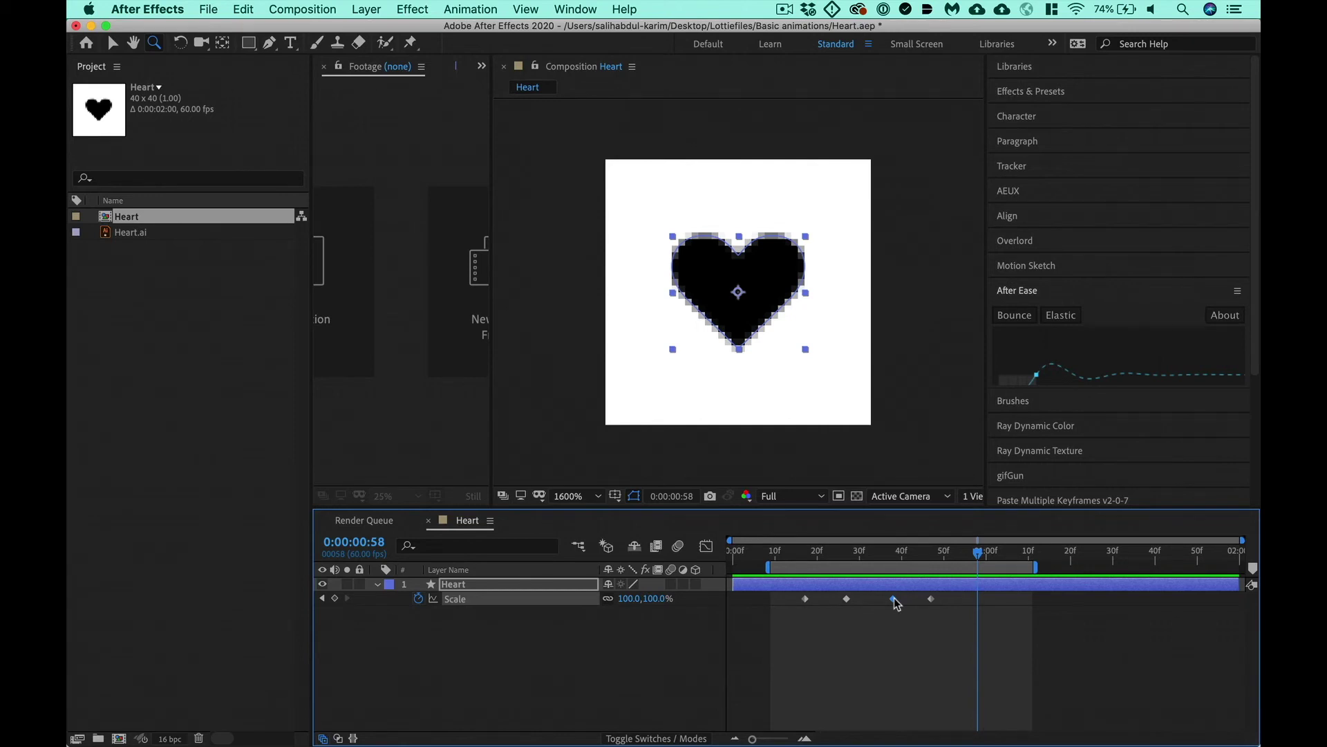
drag(966, 631, 792, 599)
right_click(804, 602)
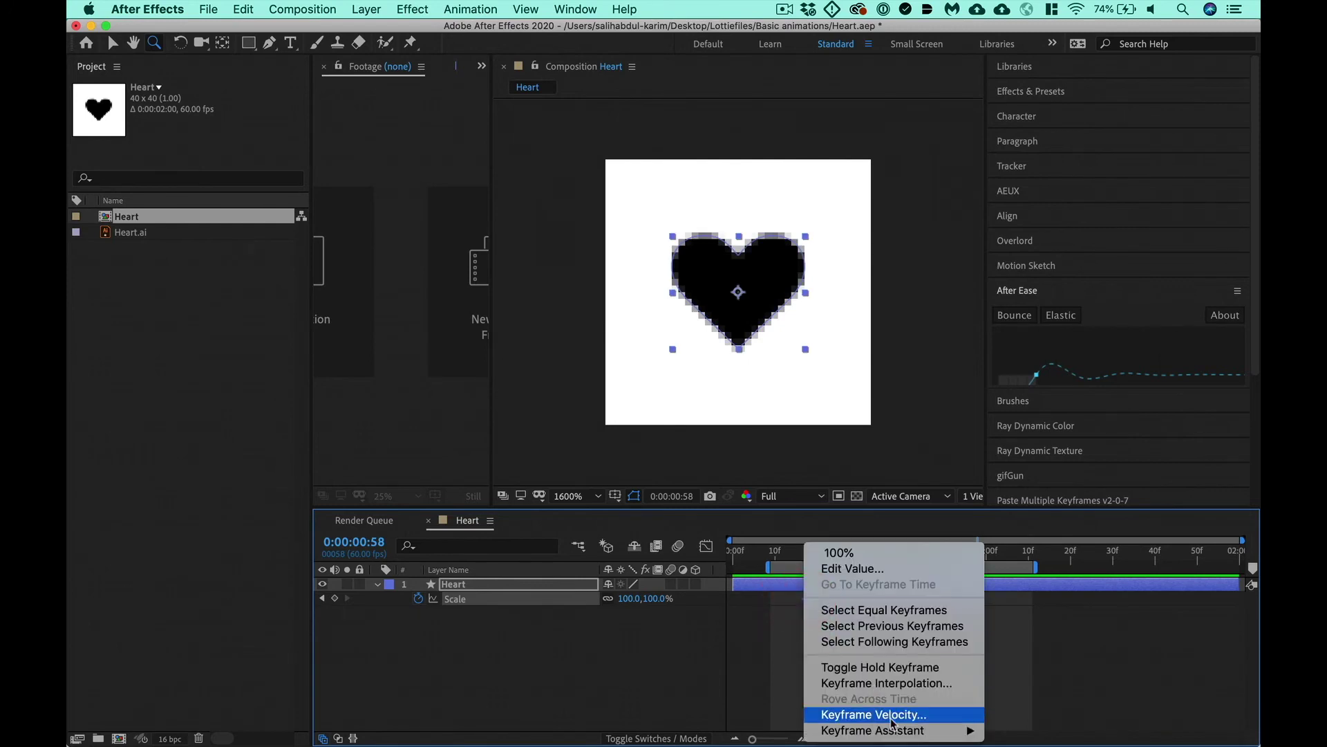
mouse_move(895, 731)
click(1040, 636)
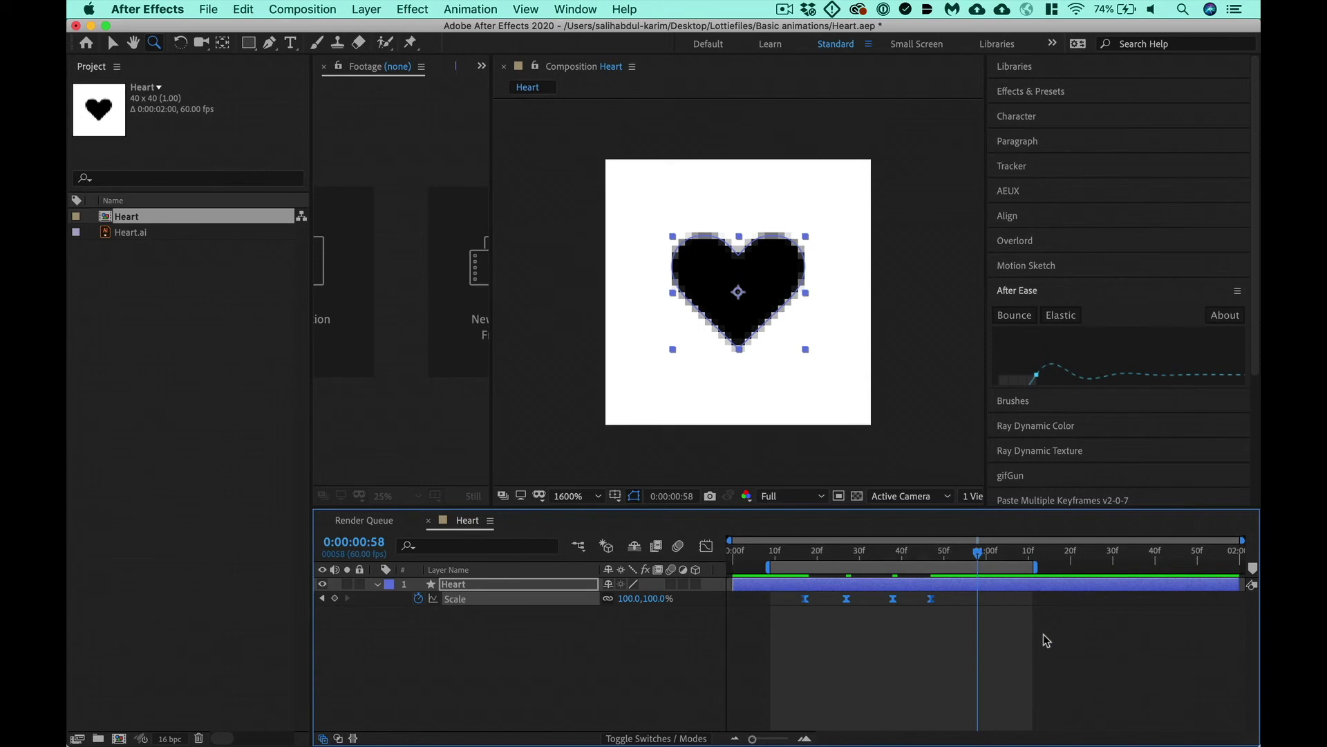
key(ctrl+0)
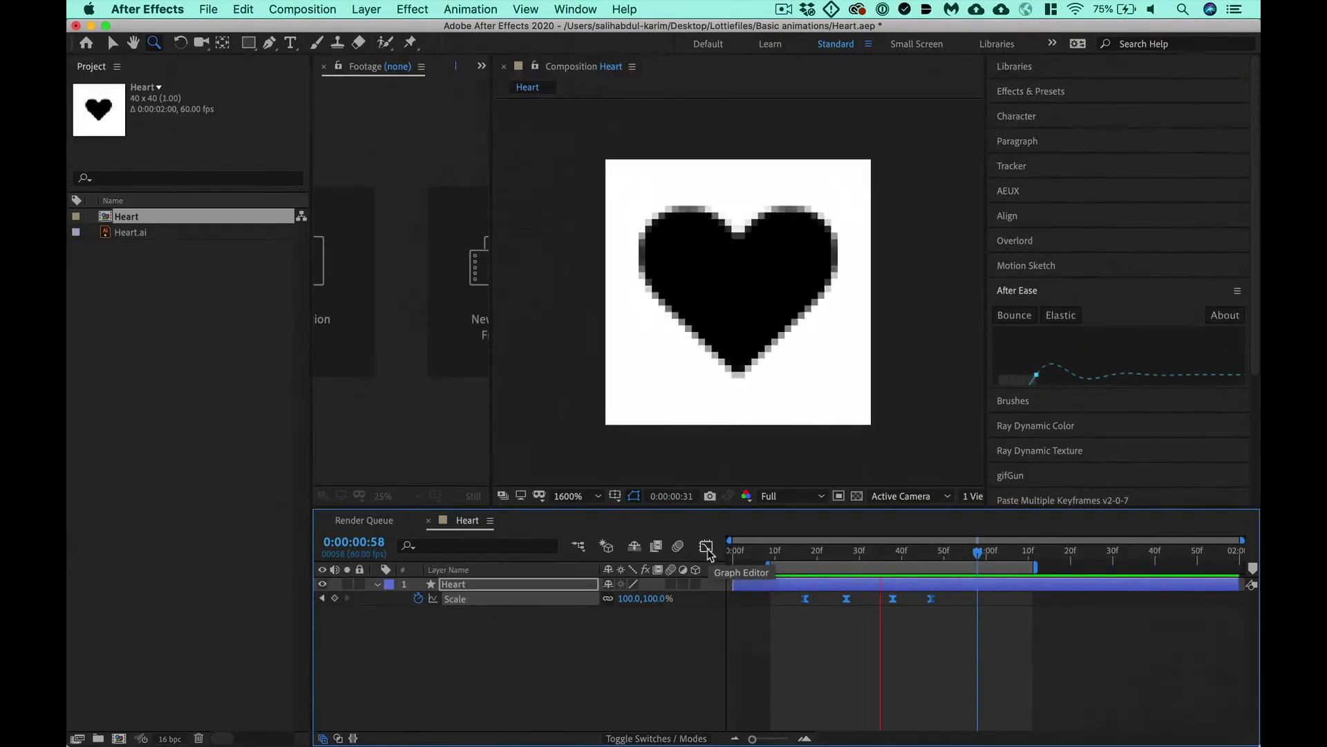
Step: Show the Scale speed graph in the Graph Editor and open Visualize's keystroke display settings
click(705, 545)
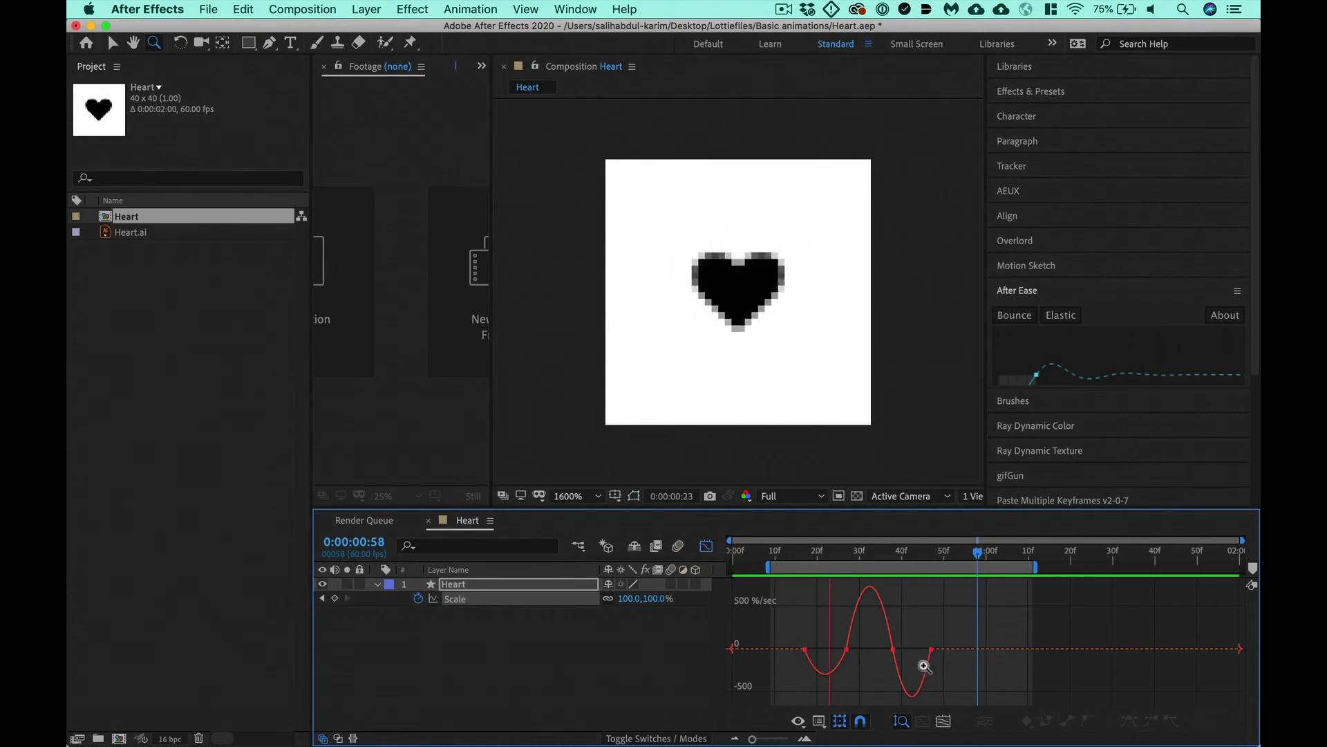
key(v)
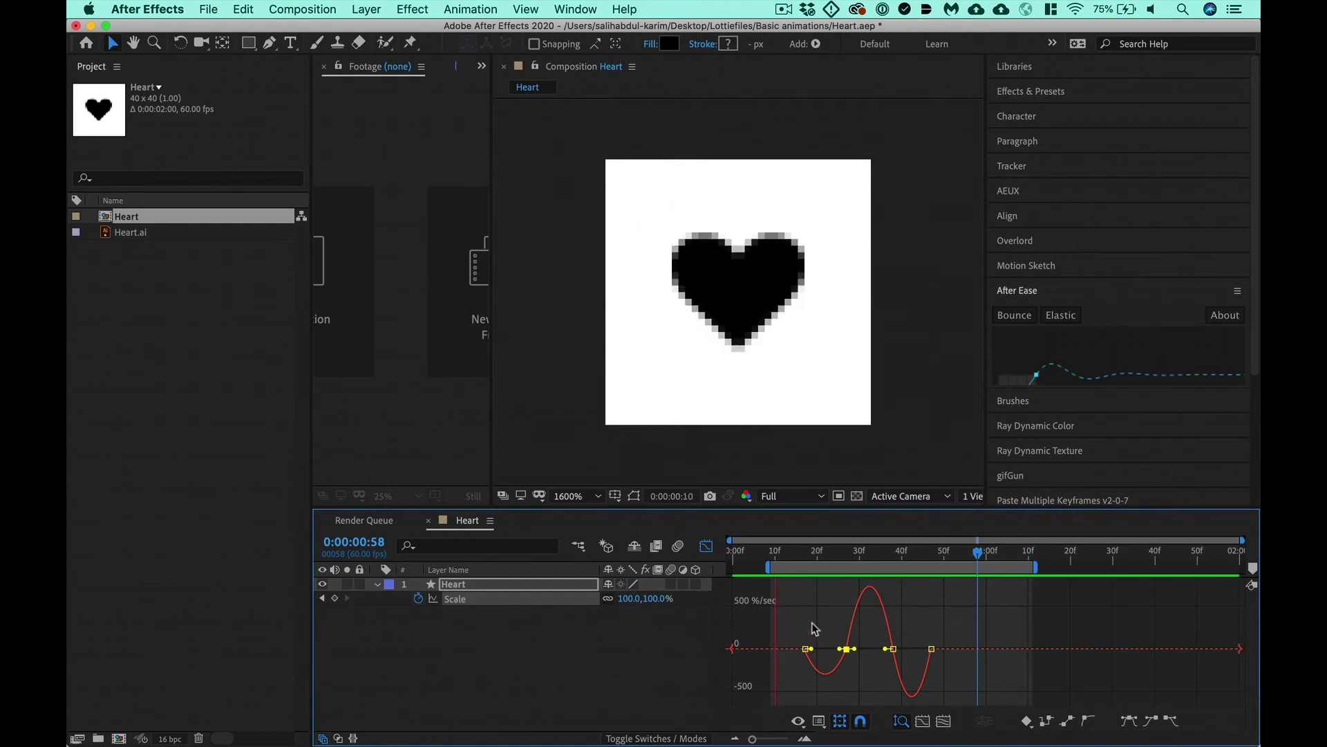
key(alt+space)
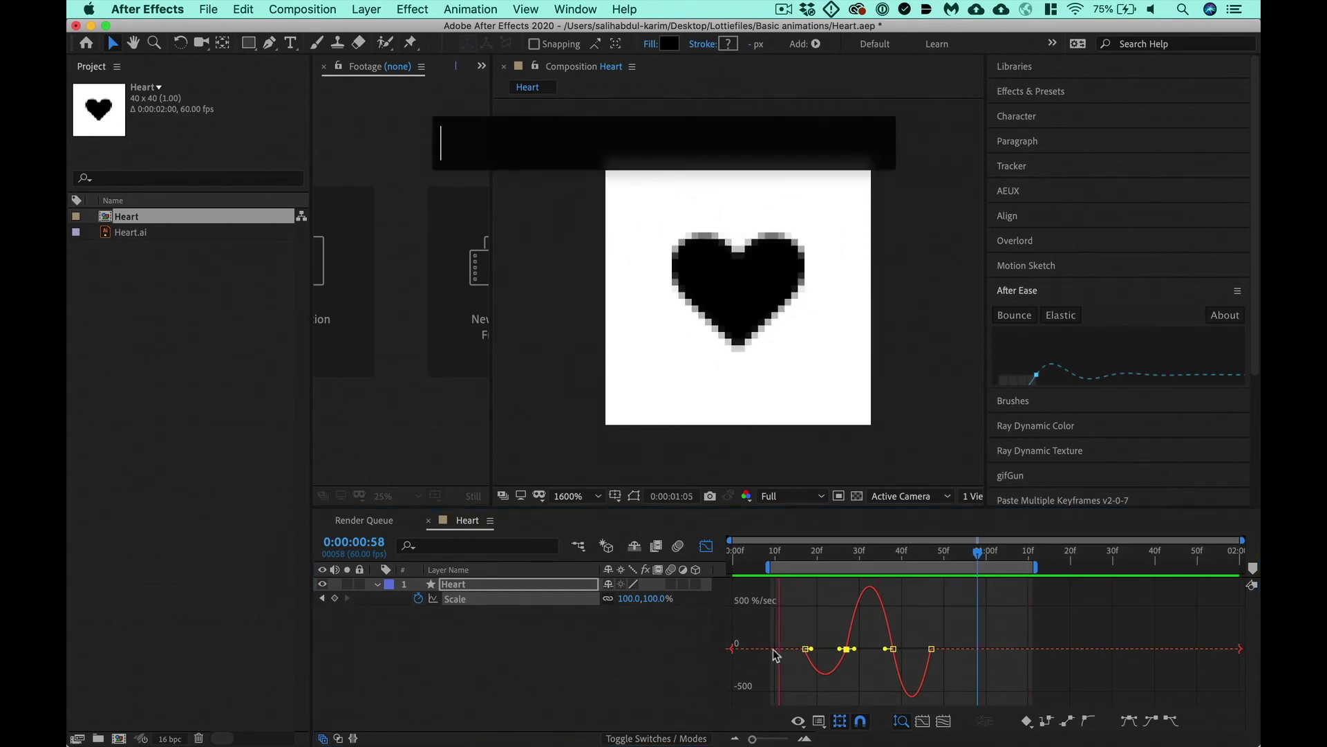
text(vi)
key(Return)
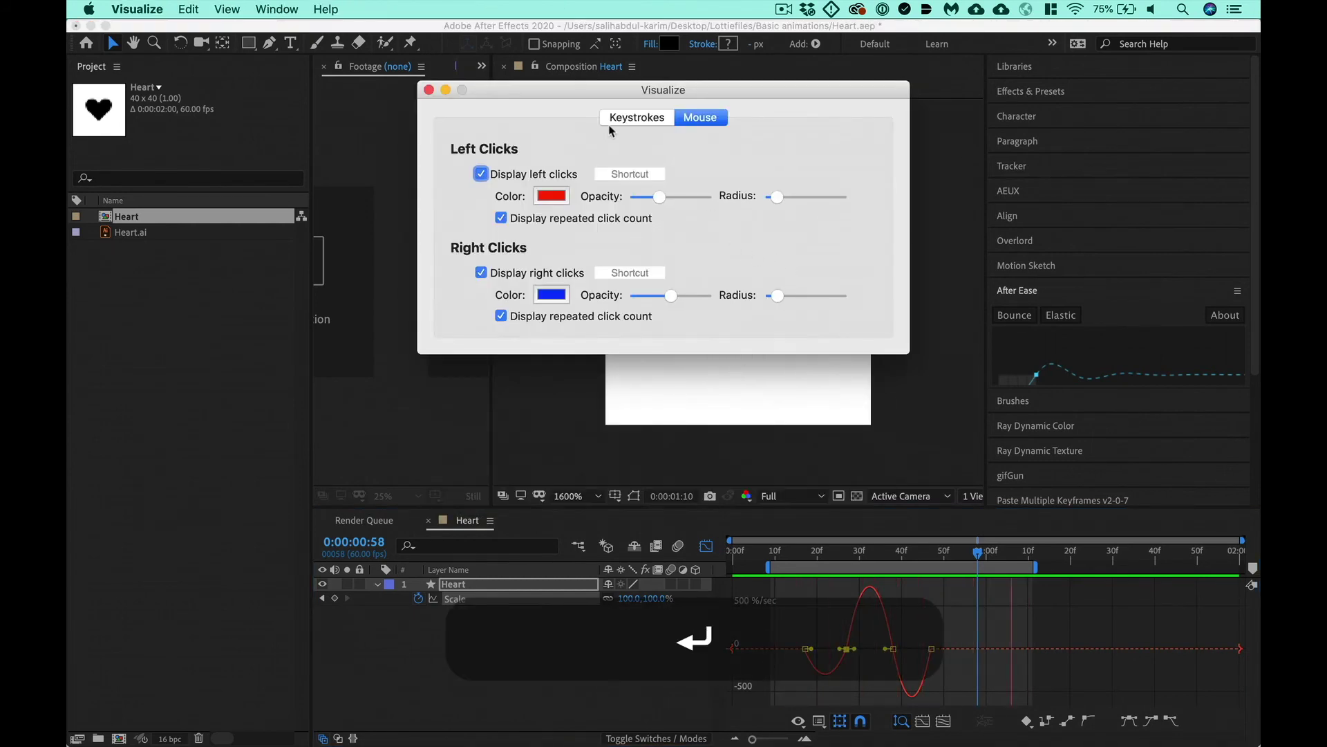
click(642, 119)
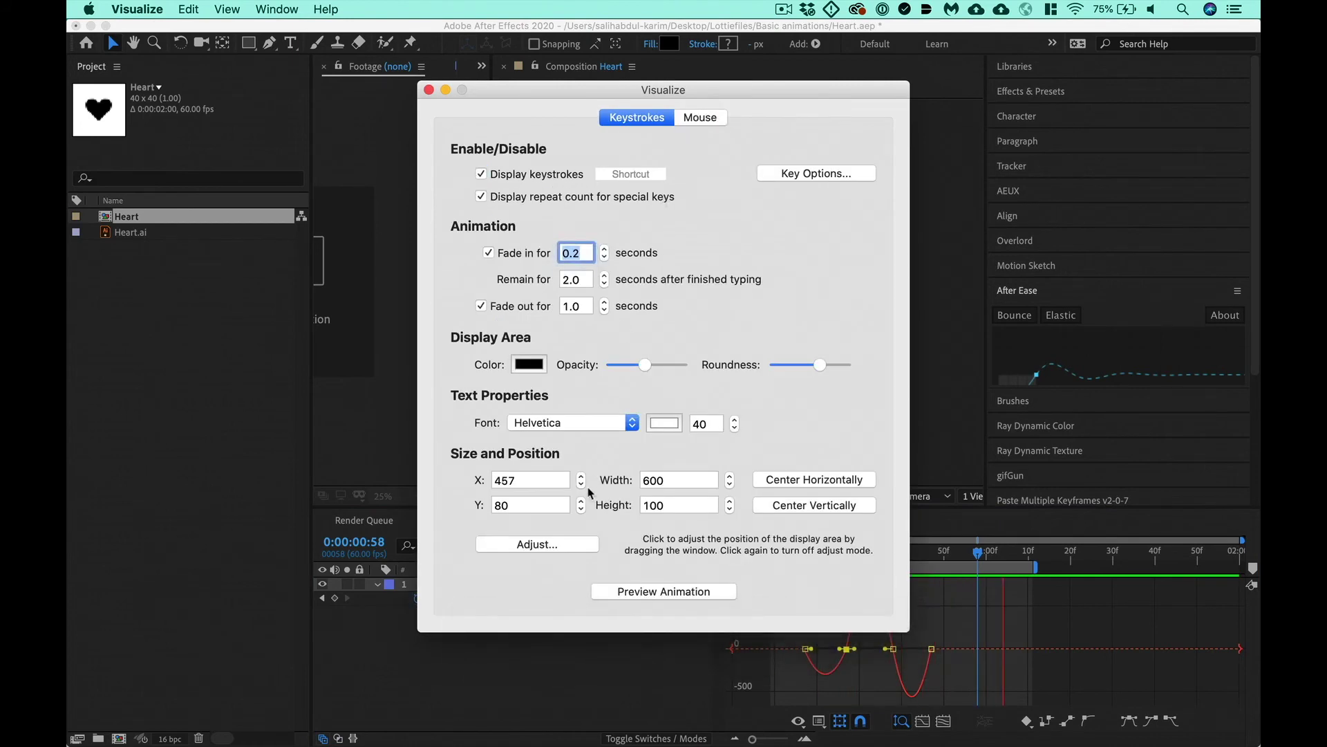
click(556, 545)
Step: Place the keystroke display at the lower left and close Visualize's settings
drag(687, 605, 338, 645)
click(429, 89)
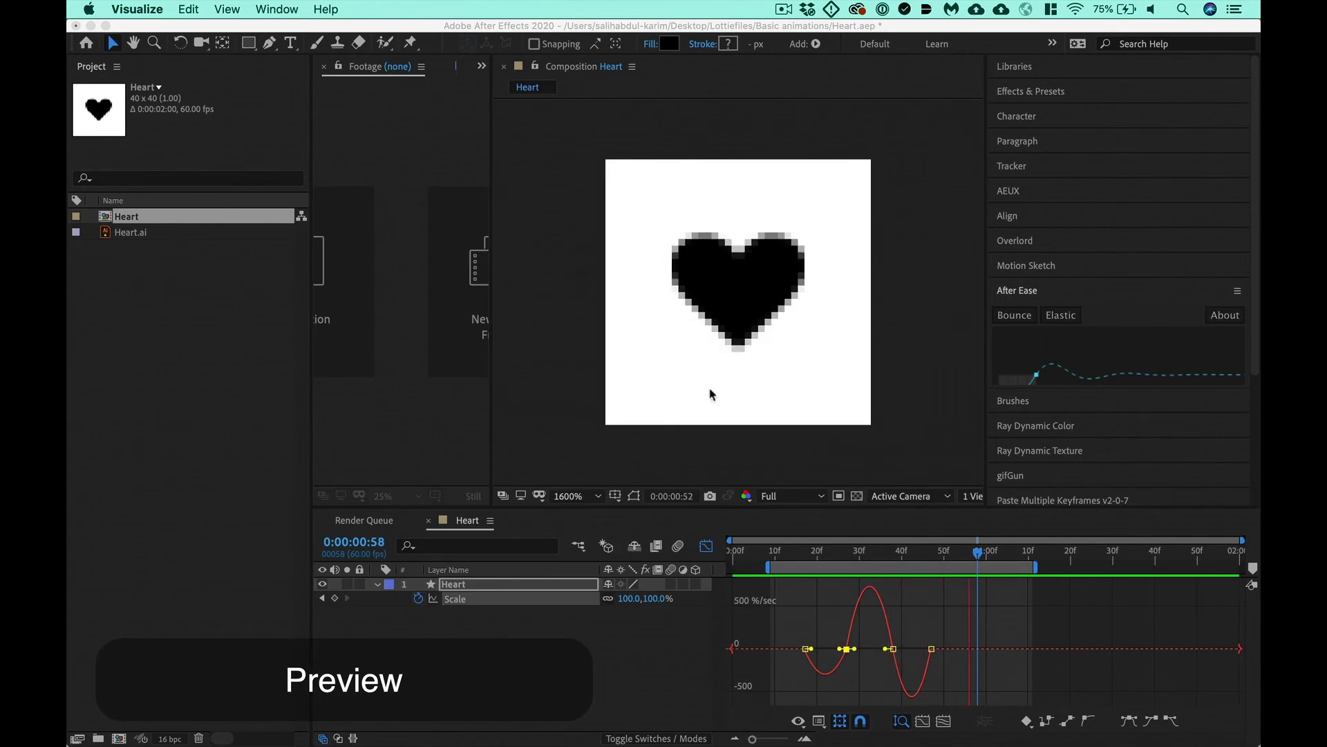
click(971, 624)
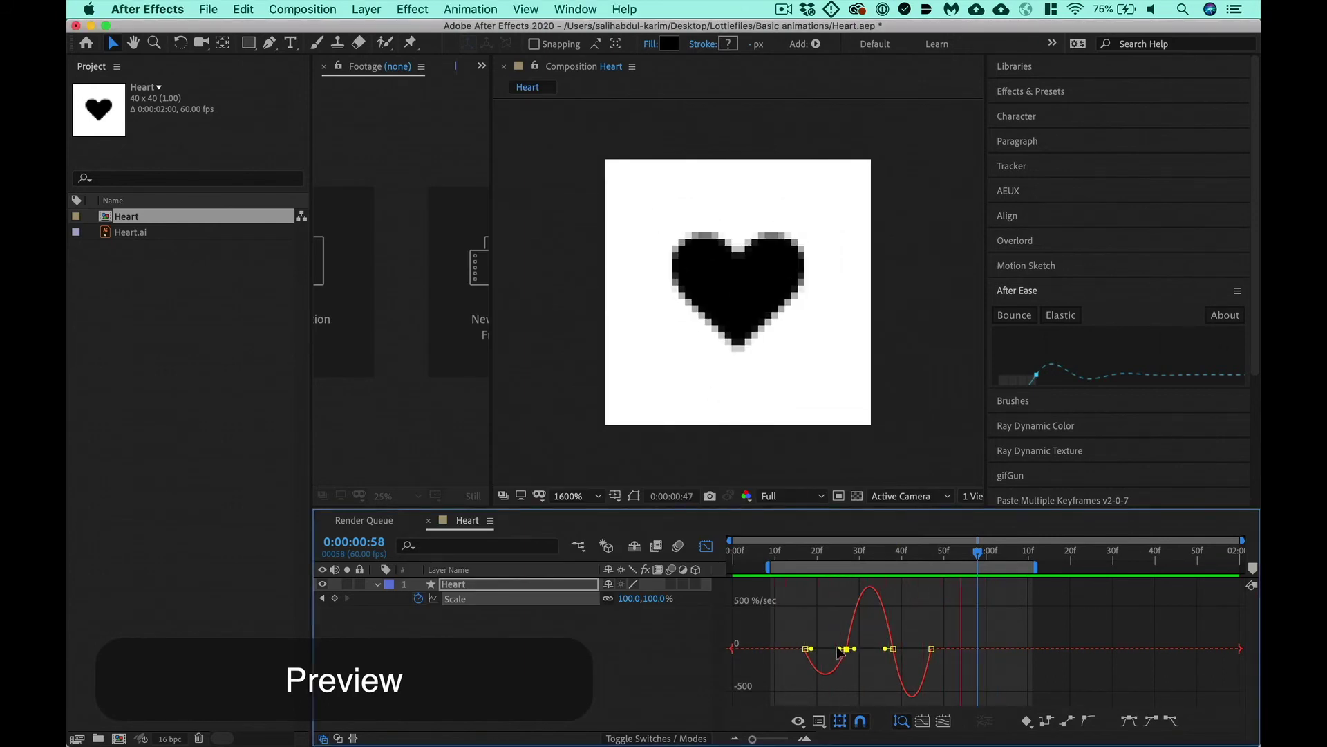
Step: Extend a Scale keyframe's influence to deepen the speed dip, previewing the result
drag(839, 648, 867, 652)
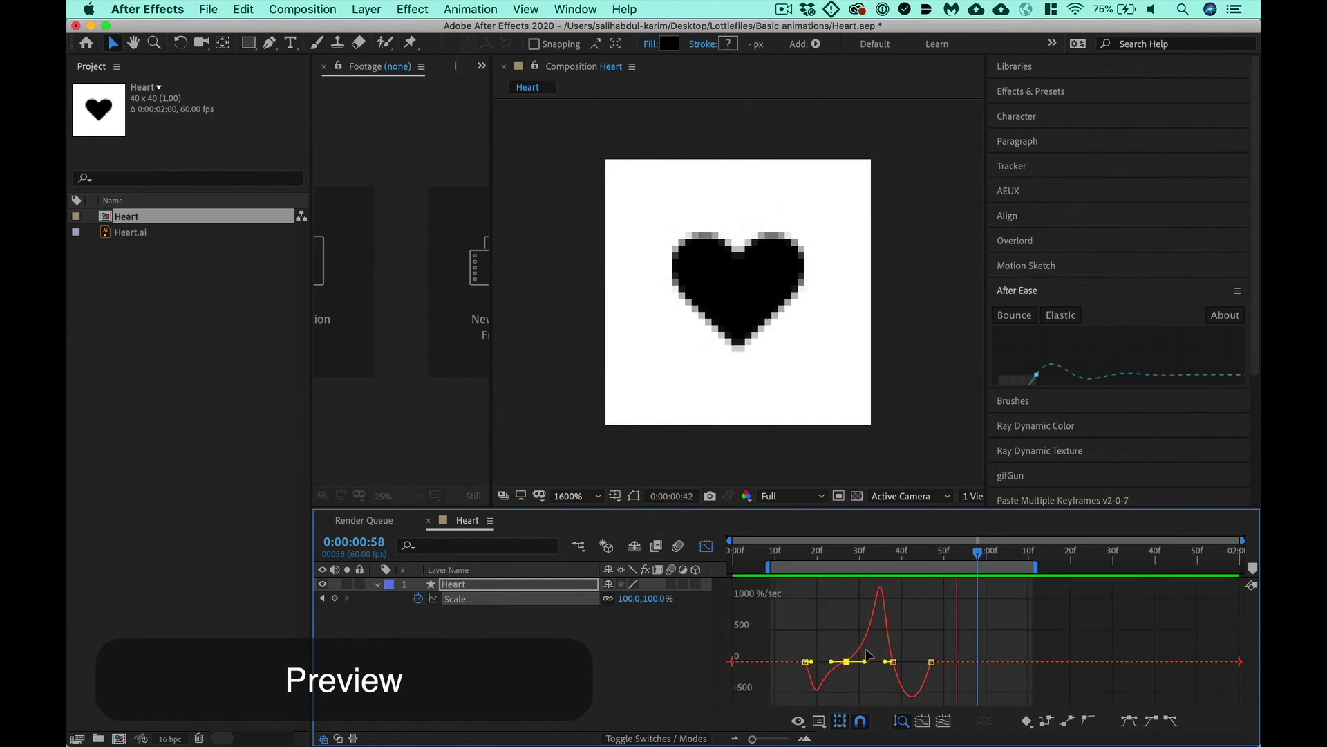
key(space)
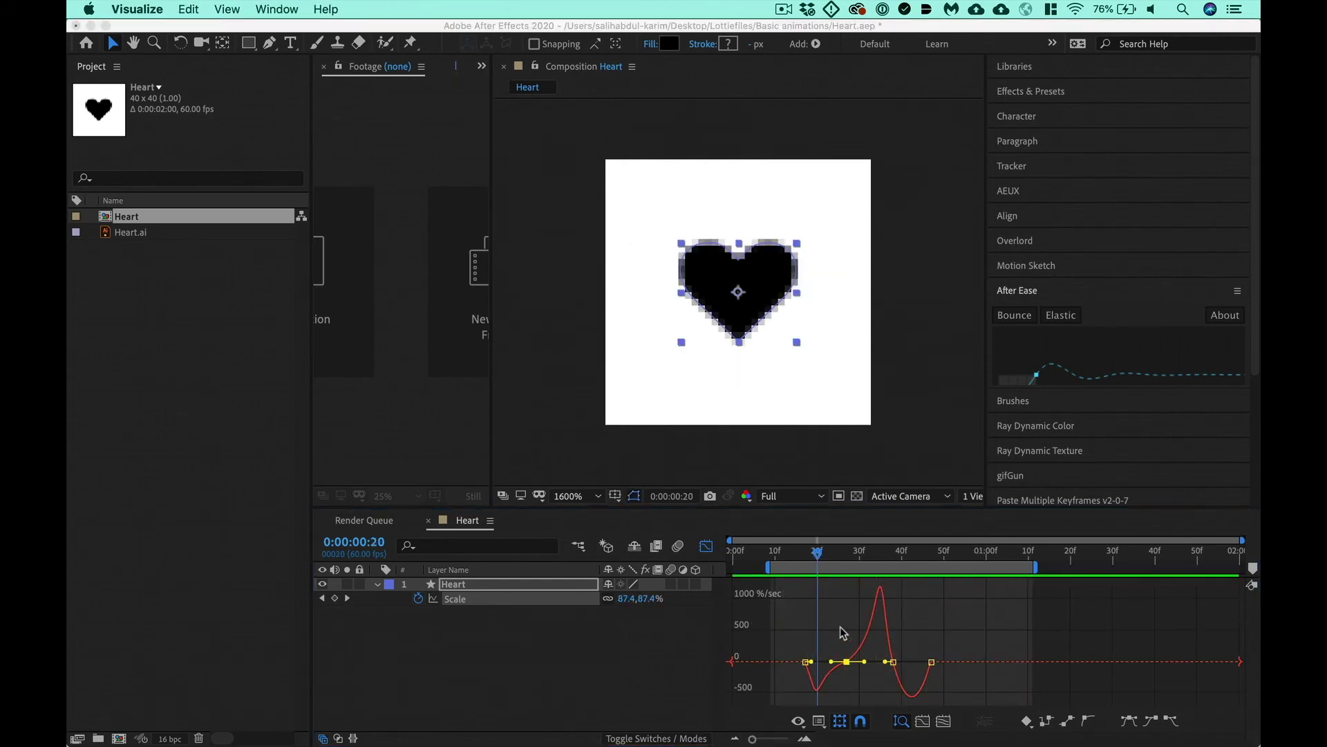
click(840, 627)
key(ctrl+0)
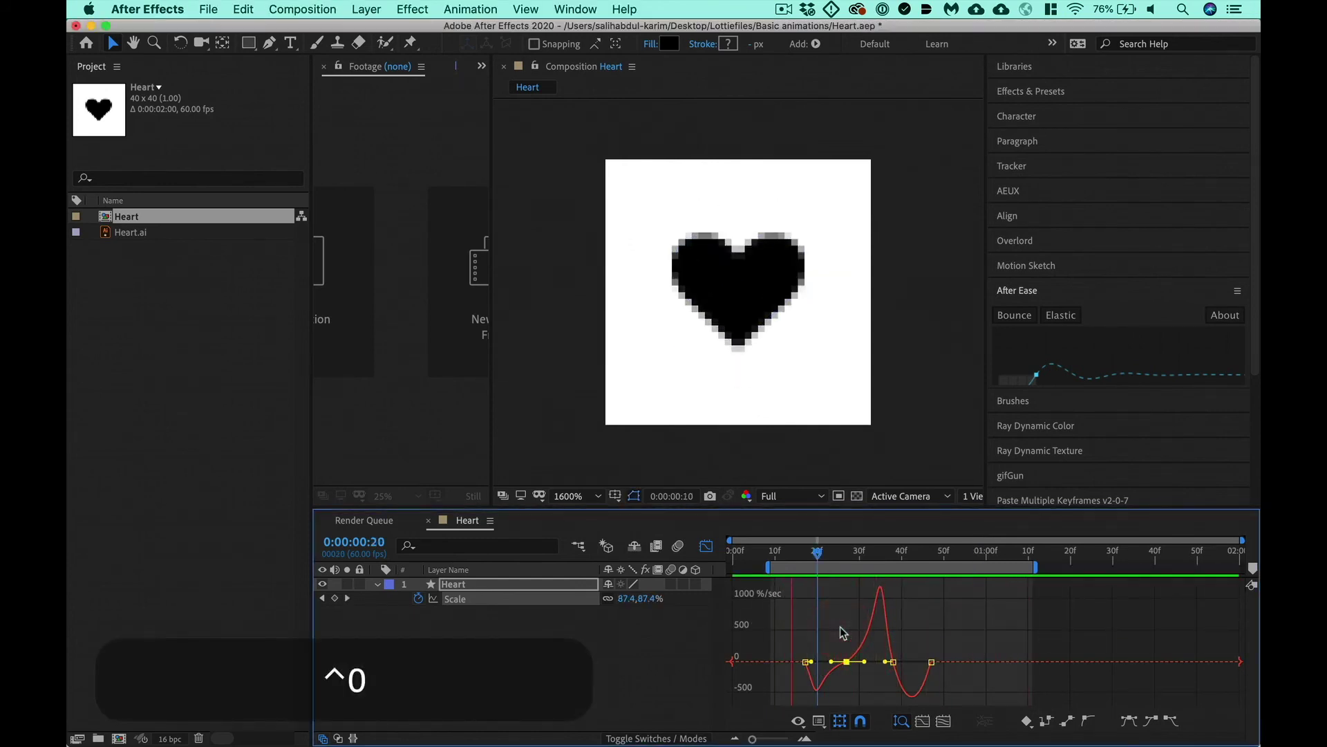
click(917, 664)
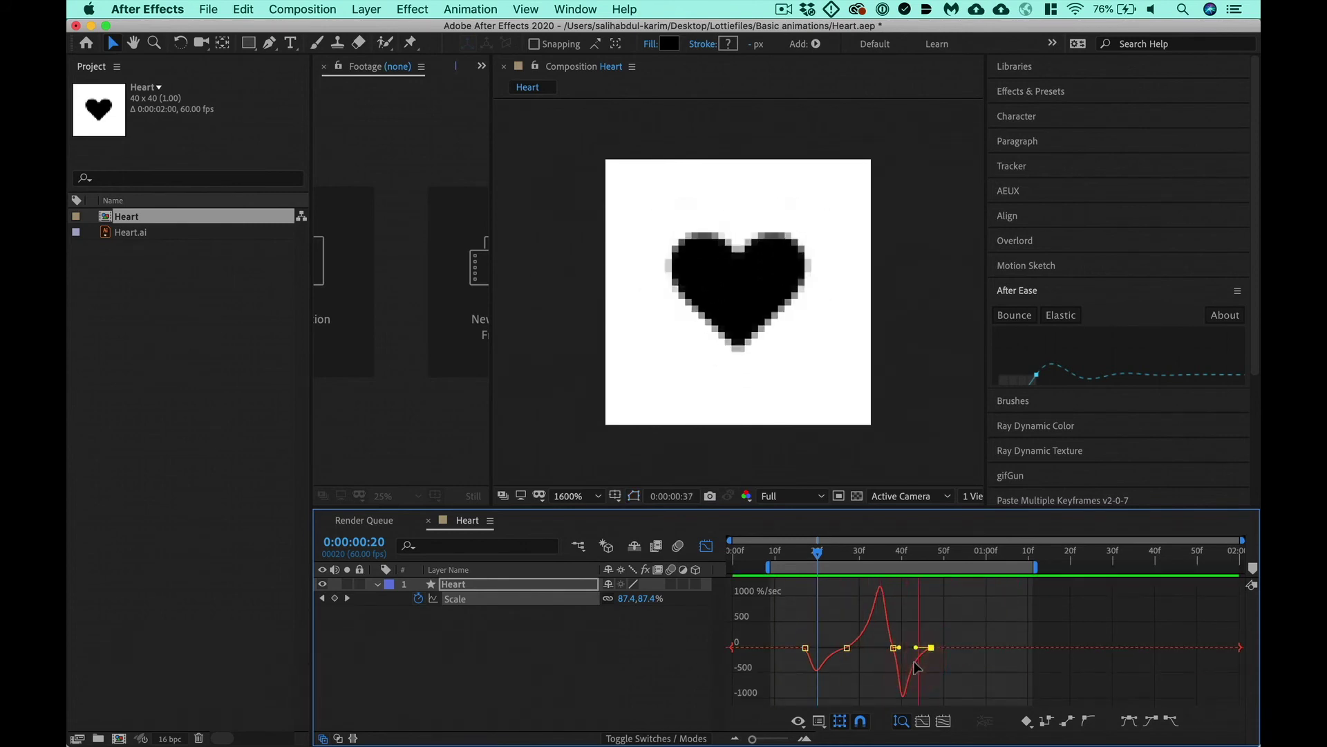
key(ctrl+0)
Step: Lengthen influence handles to sharpen the speed peak and nudge a keyframe earlier
click(885, 651)
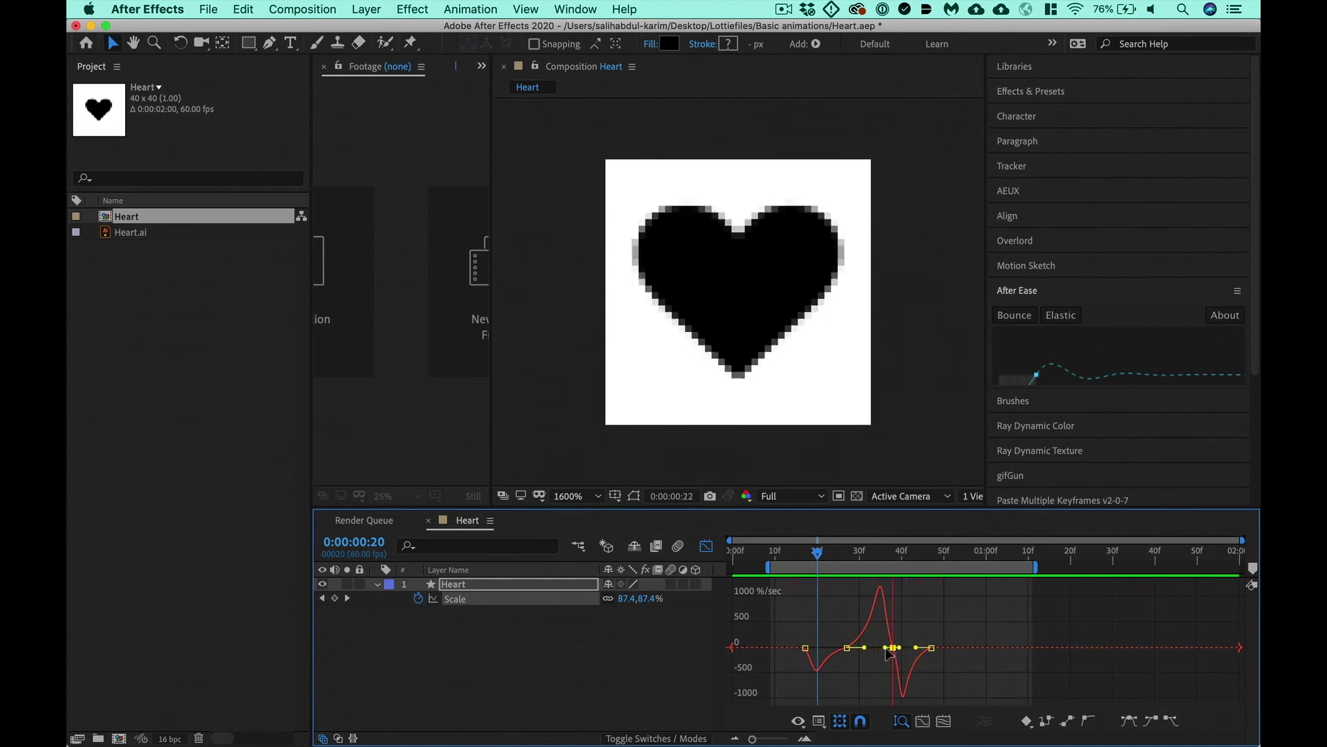
drag(893, 648, 946, 660)
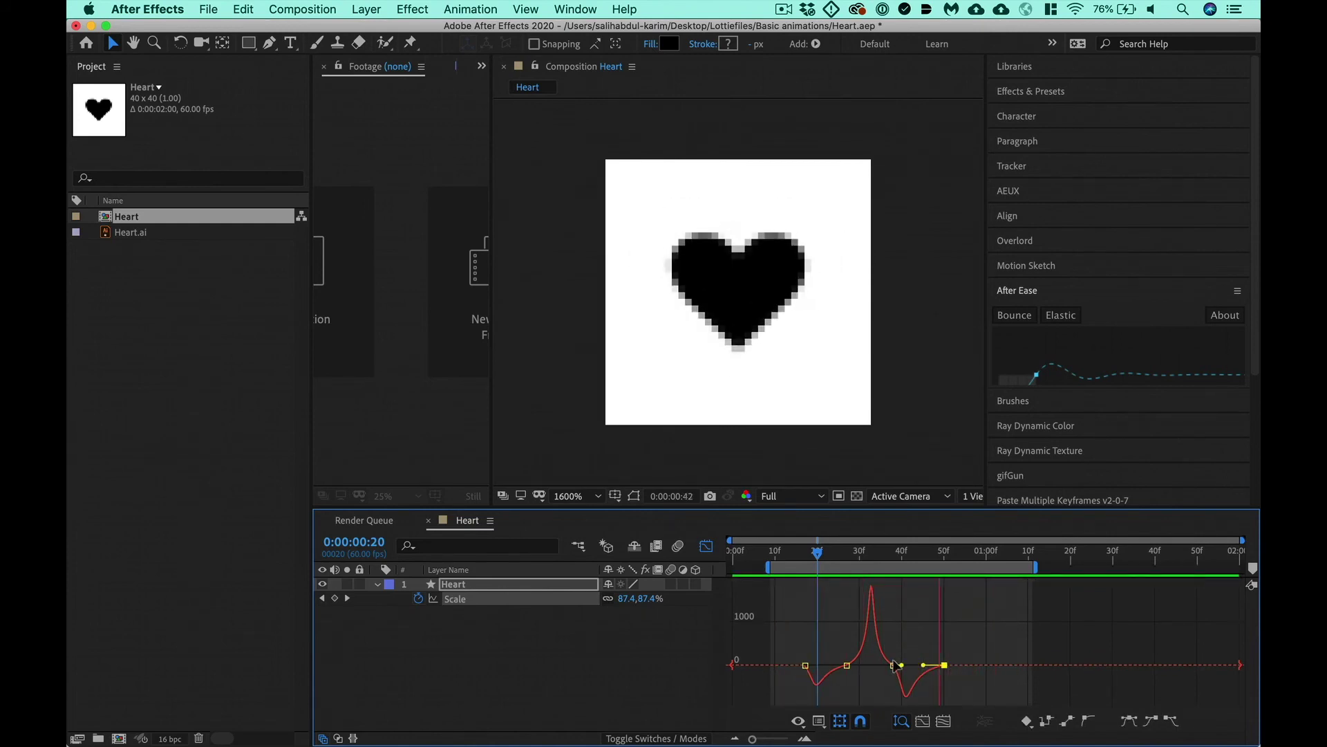
click(893, 665)
drag(876, 665, 861, 676)
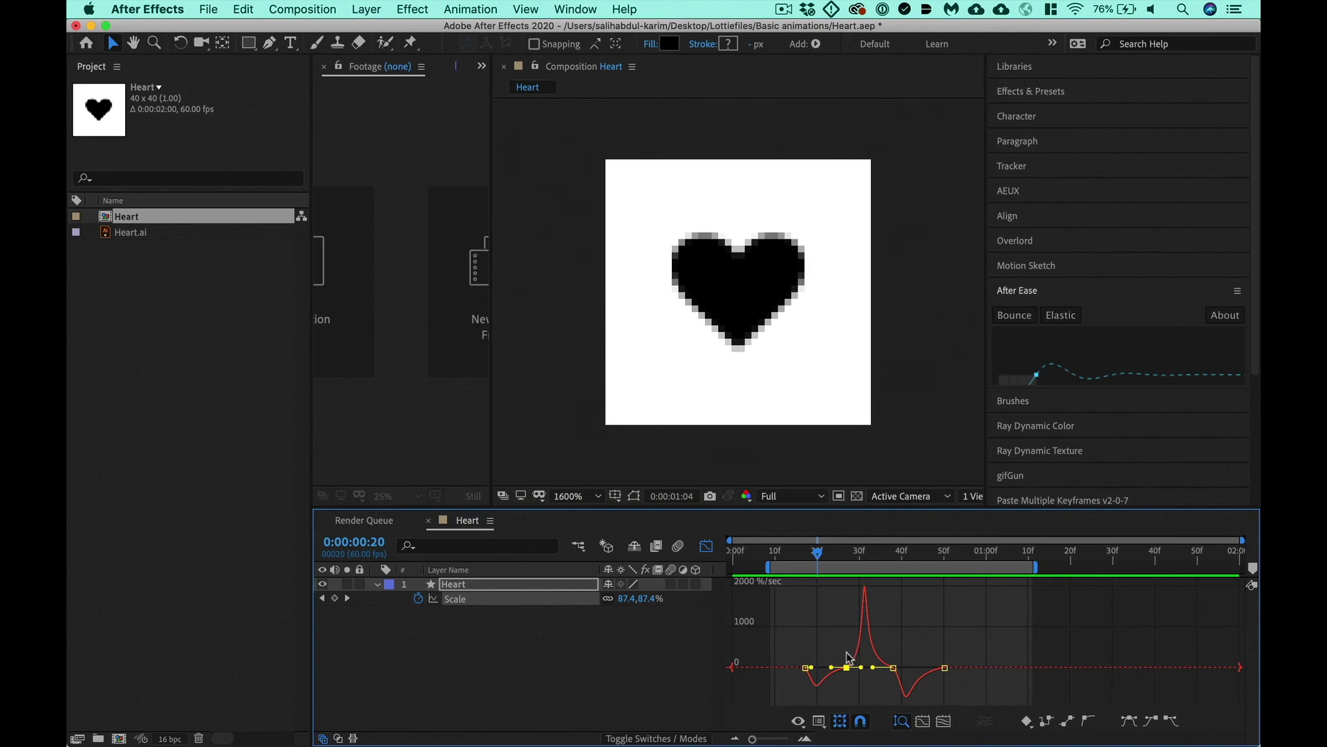
click(847, 668)
drag(846, 672, 838, 674)
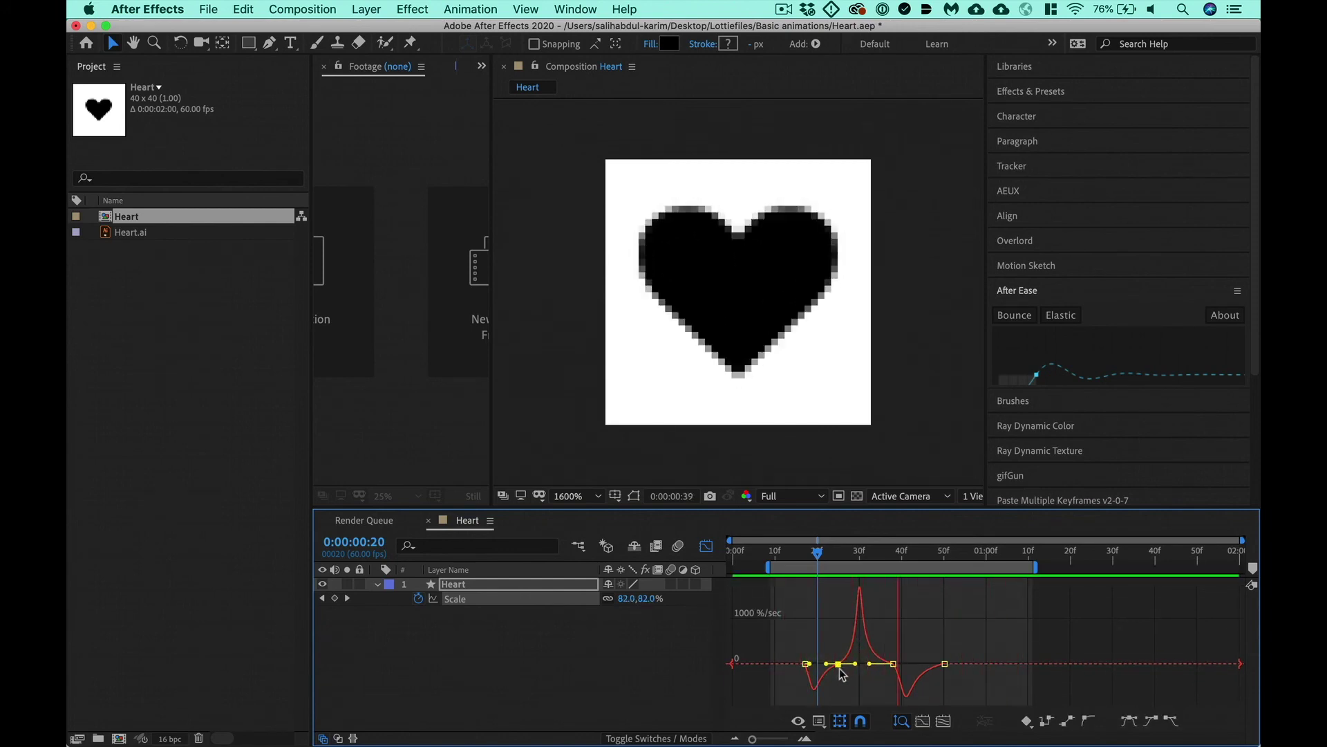
Step: Shift the frame-21 Scale keyframe slightly earlier and adjust its incoming influence
key(space)
drag(842, 671, 828, 669)
drag(803, 553, 823, 558)
drag(818, 652, 815, 652)
Step: Reshape the easing around the frame-39 peak keyframe and align it with the playhead
drag(833, 551, 900, 567)
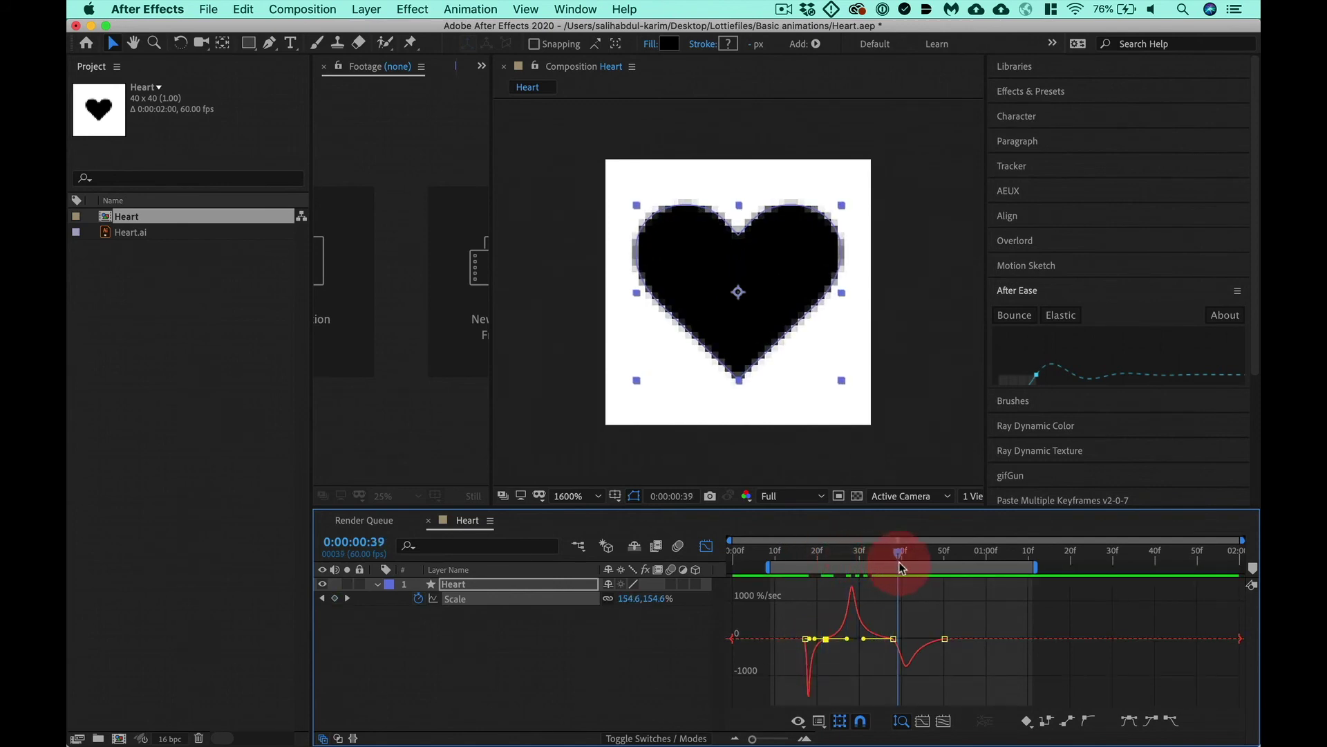
click(891, 638)
drag(904, 640, 932, 641)
key(ctrl+0)
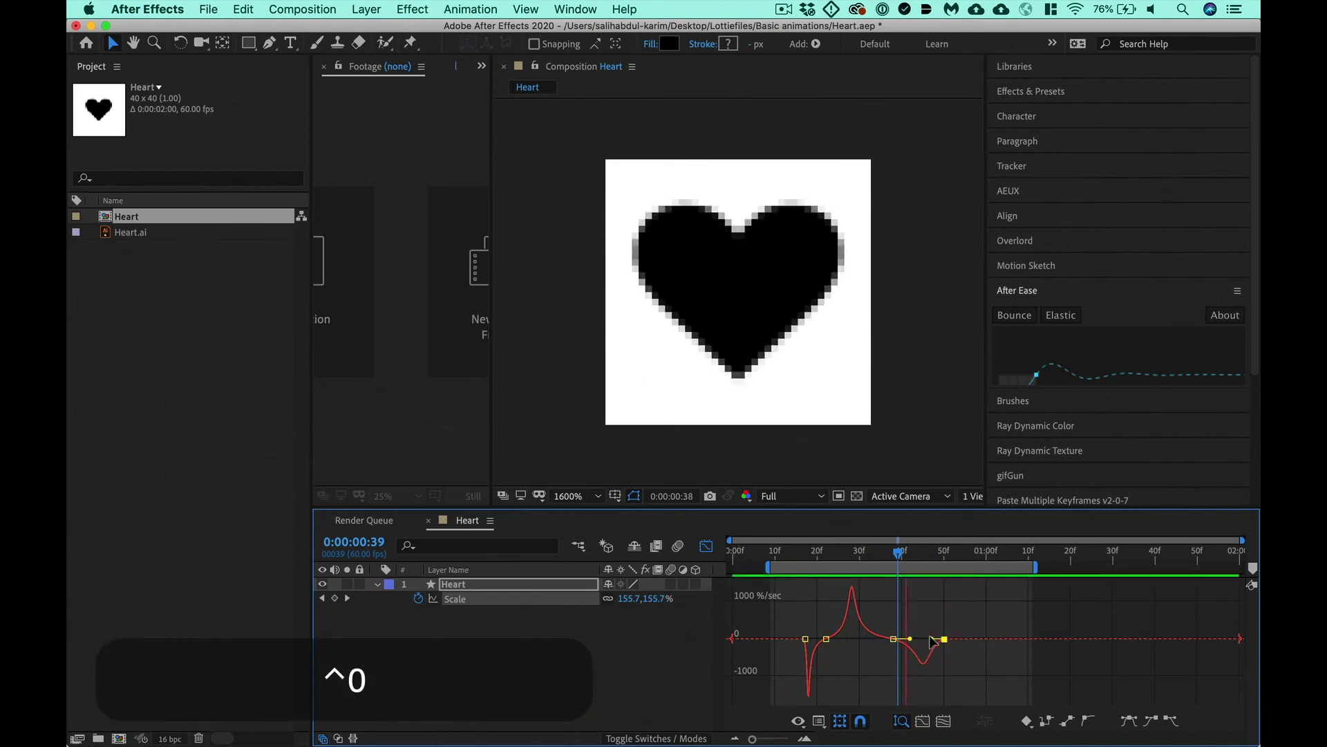
drag(893, 638, 840, 637)
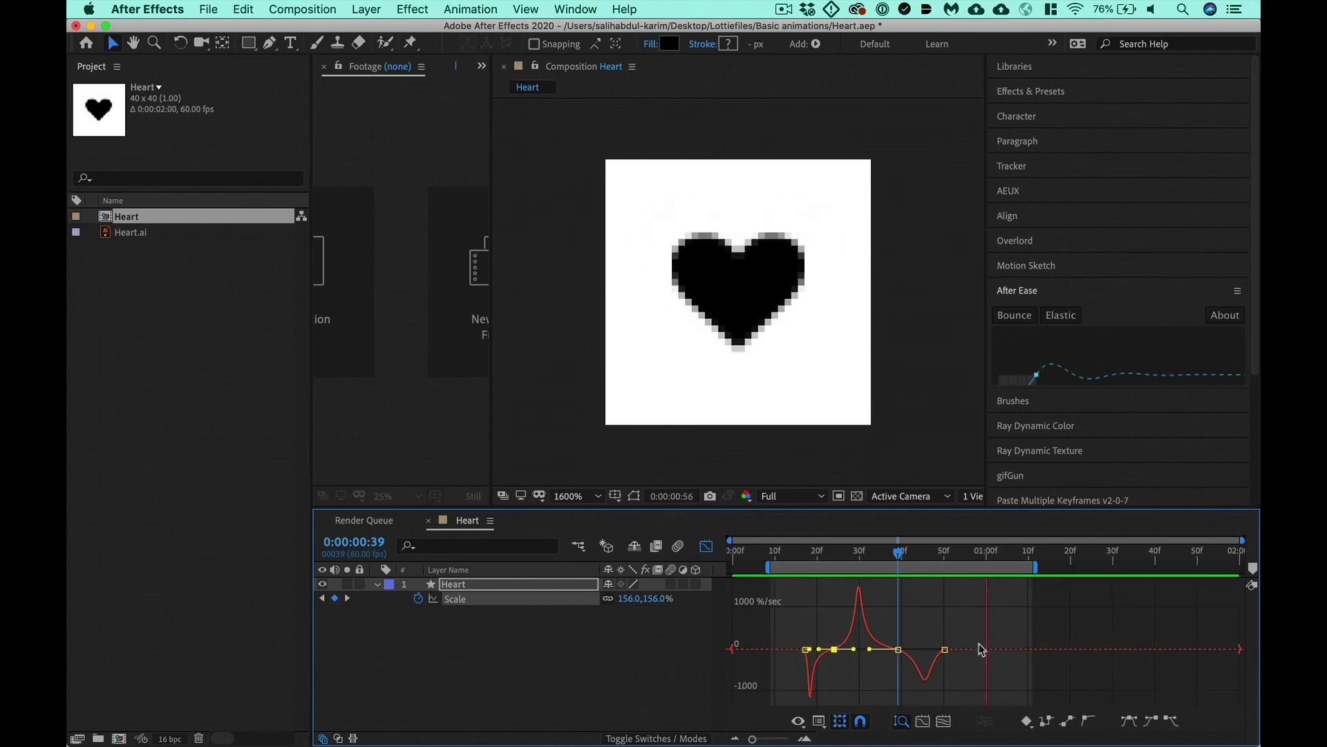
Step: Adjust the recoil keyframe's position and influence, then preview the gentler settle
drag(978, 626, 897, 653)
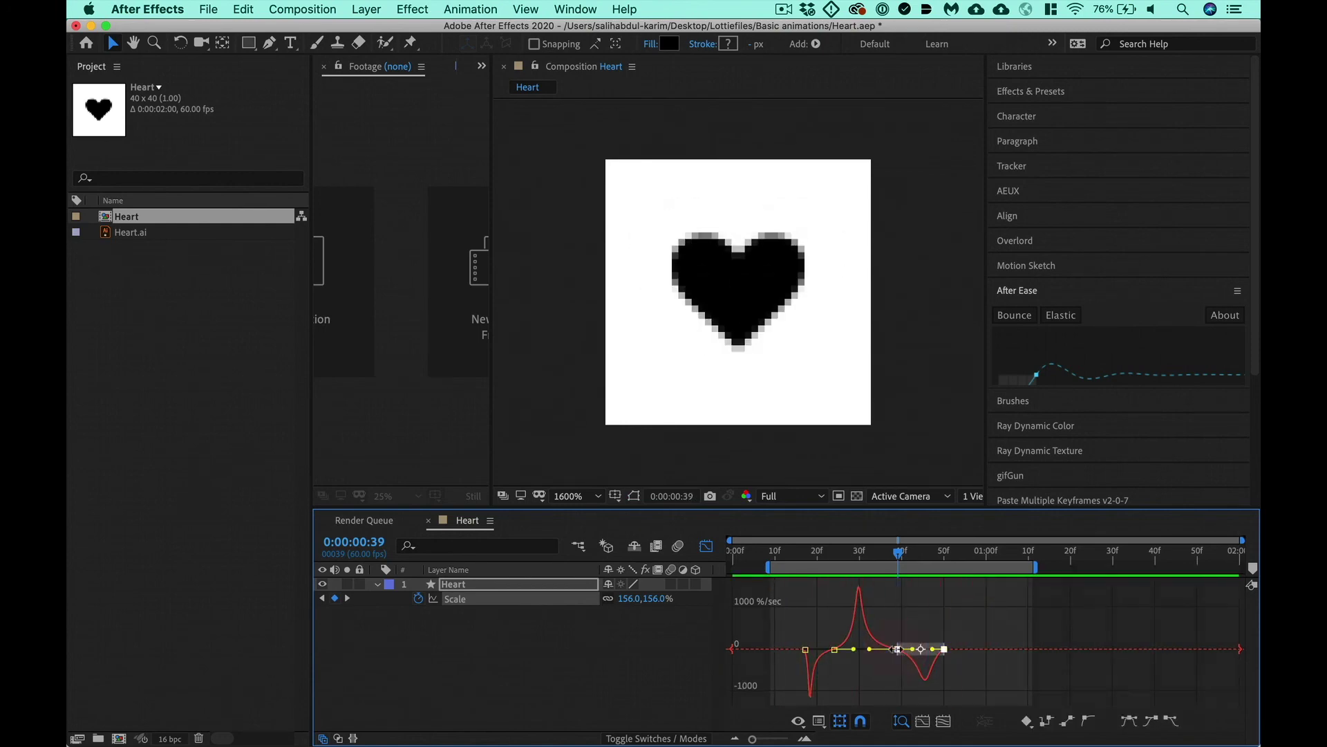
click(896, 649)
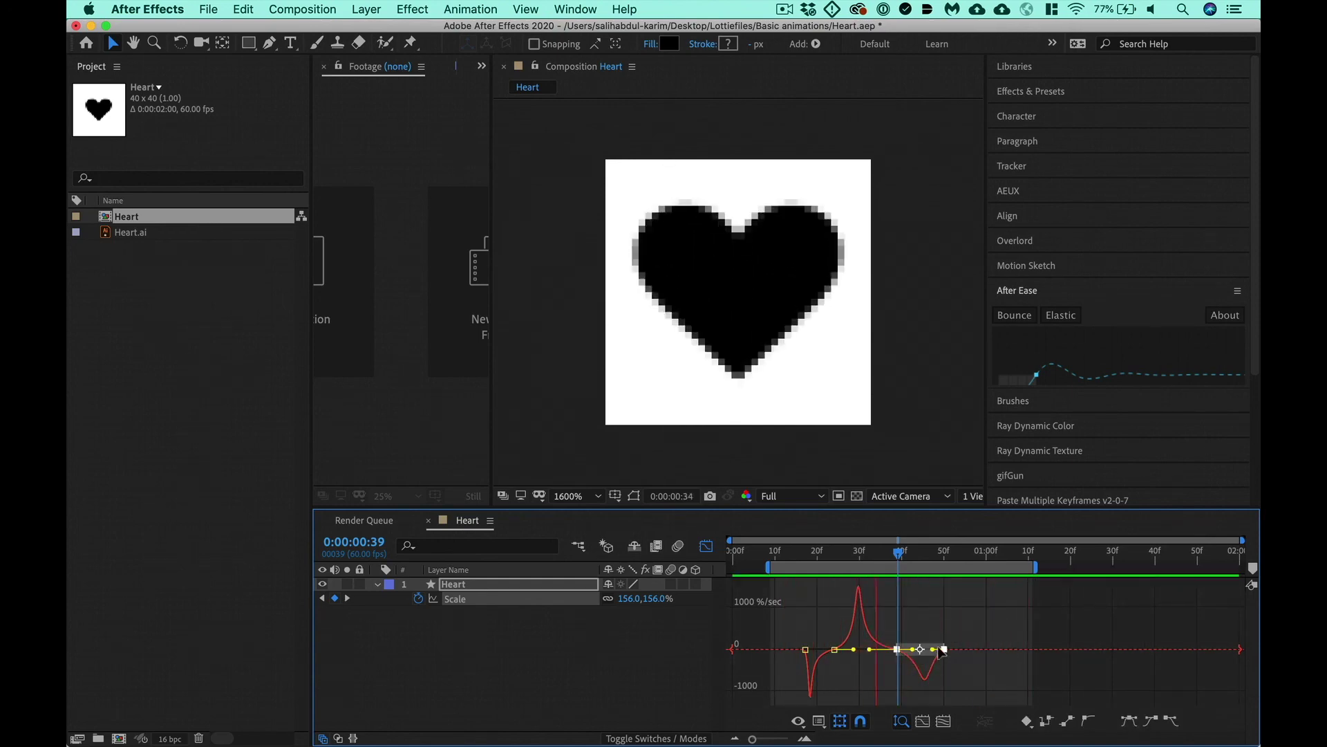
click(920, 650)
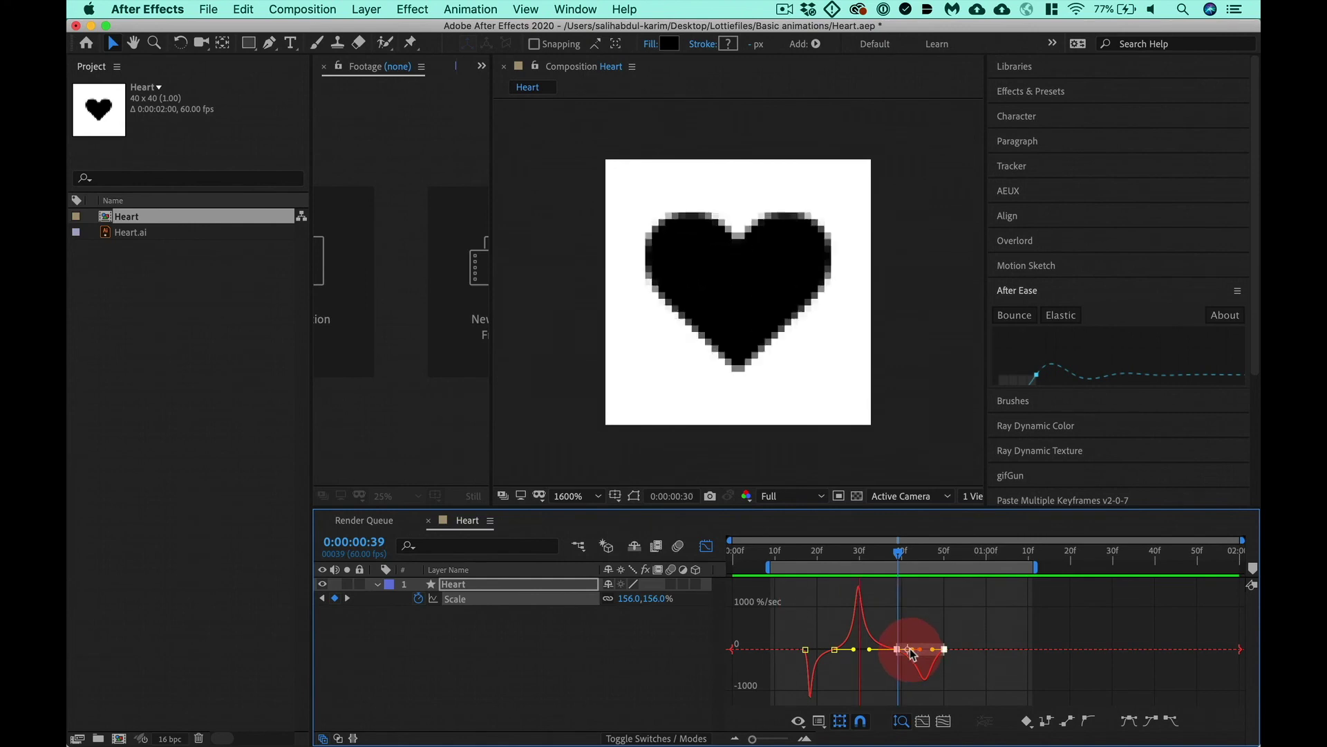
key(space)
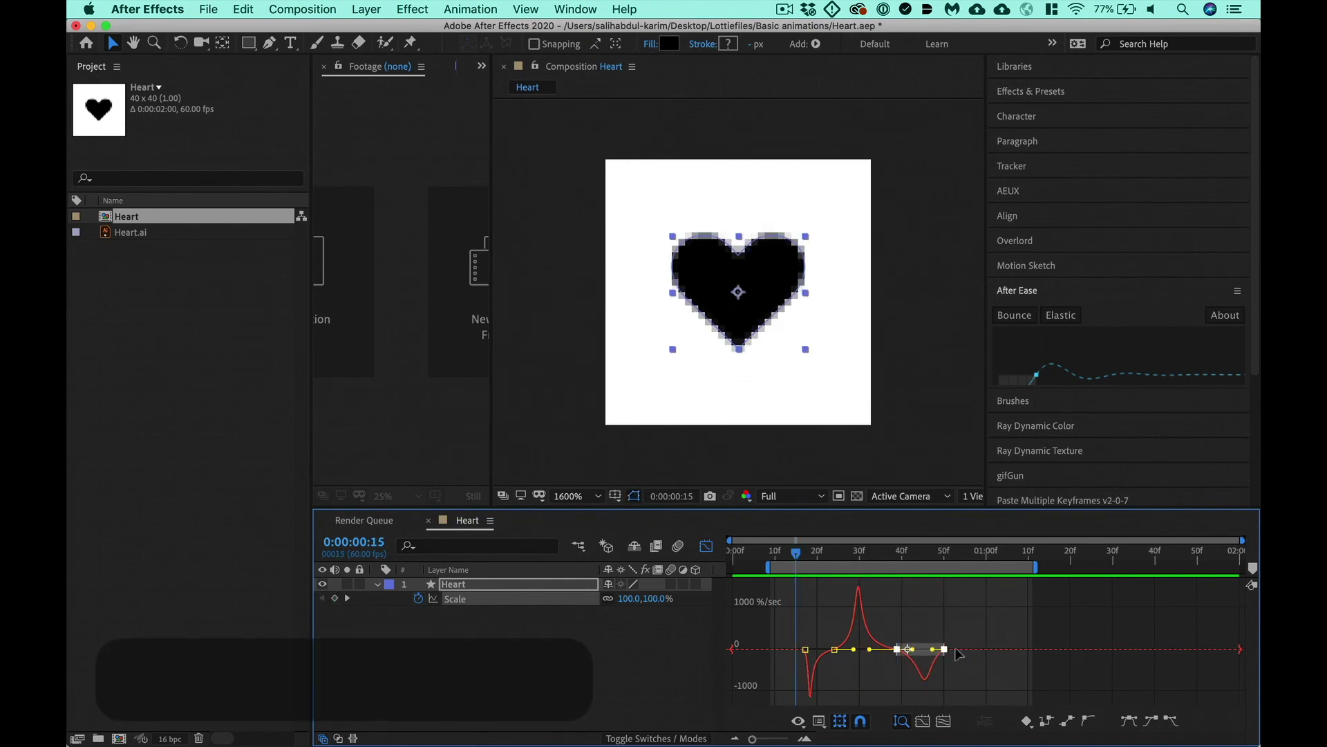
click(953, 650)
drag(923, 654, 888, 657)
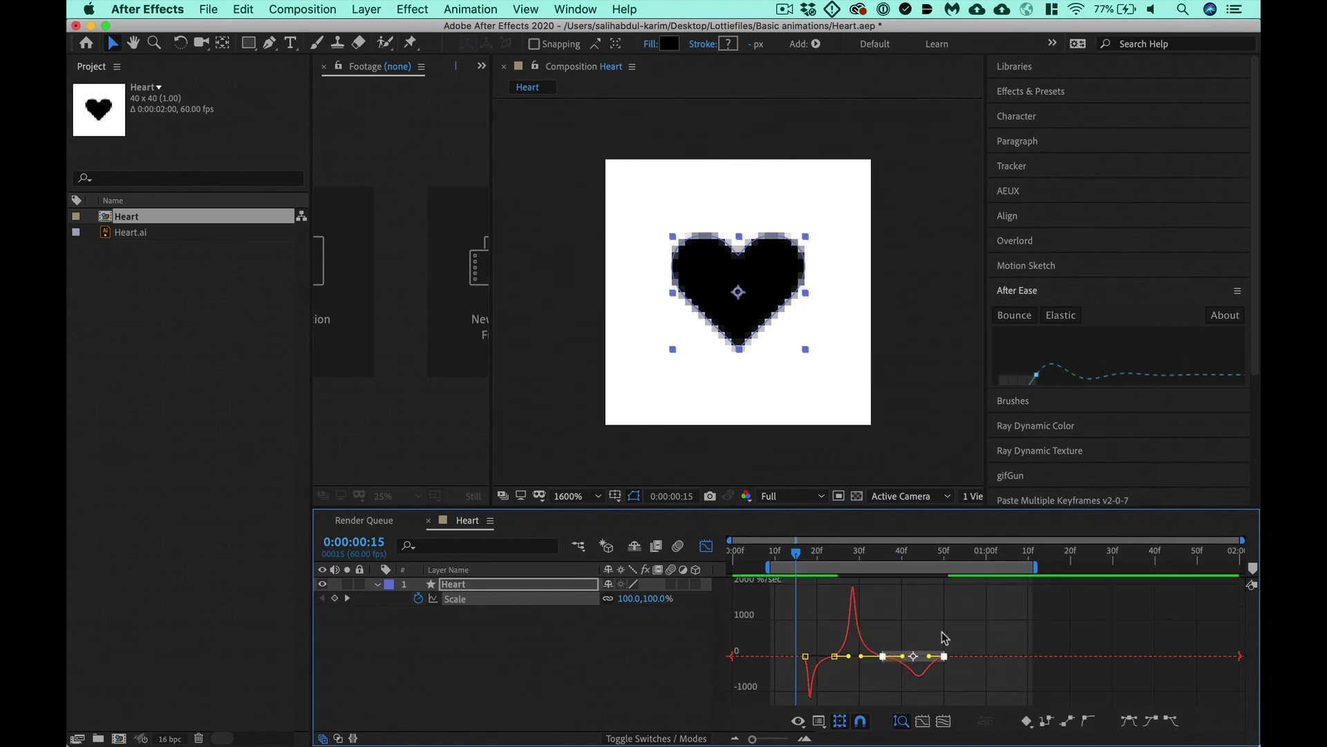
drag(967, 635, 922, 662)
key(ctrl+0)
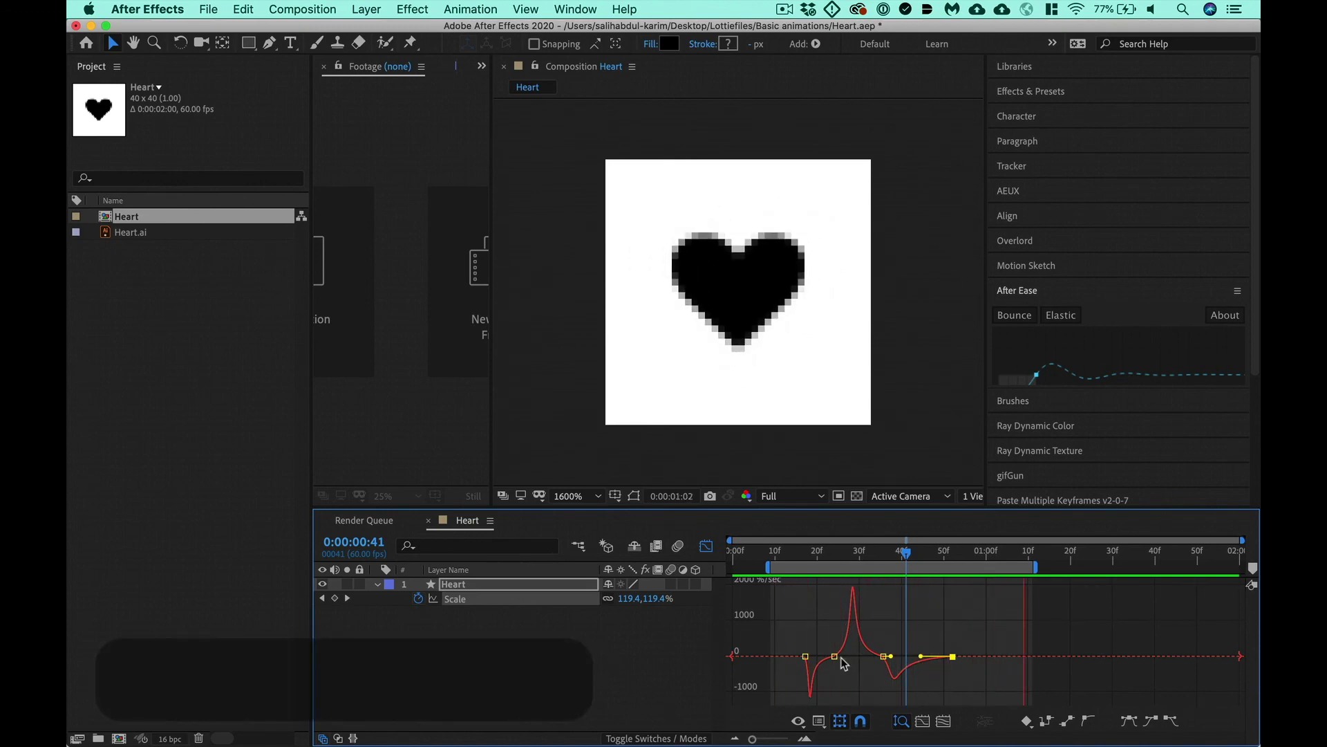
Step: End the work area at one second and trim the comp to it, 0:00:00:52 long
key(space)
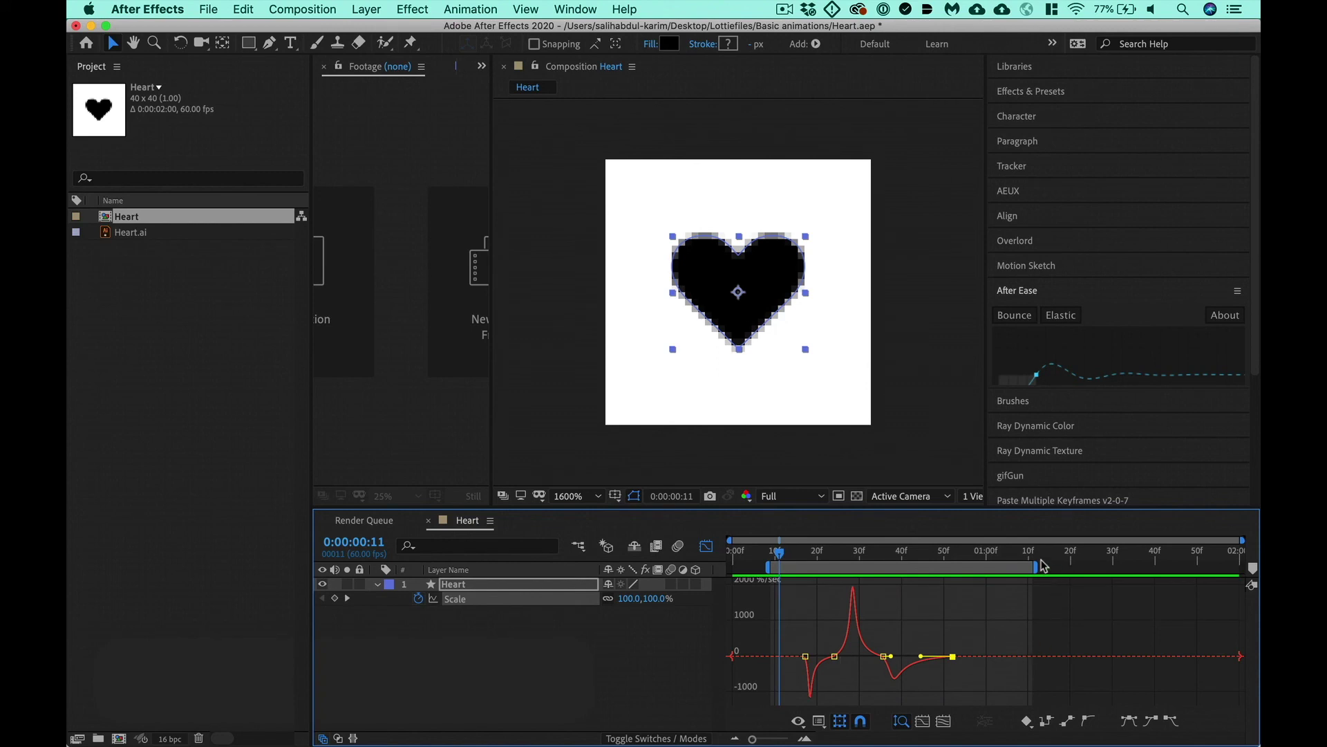
drag(1037, 566, 992, 567)
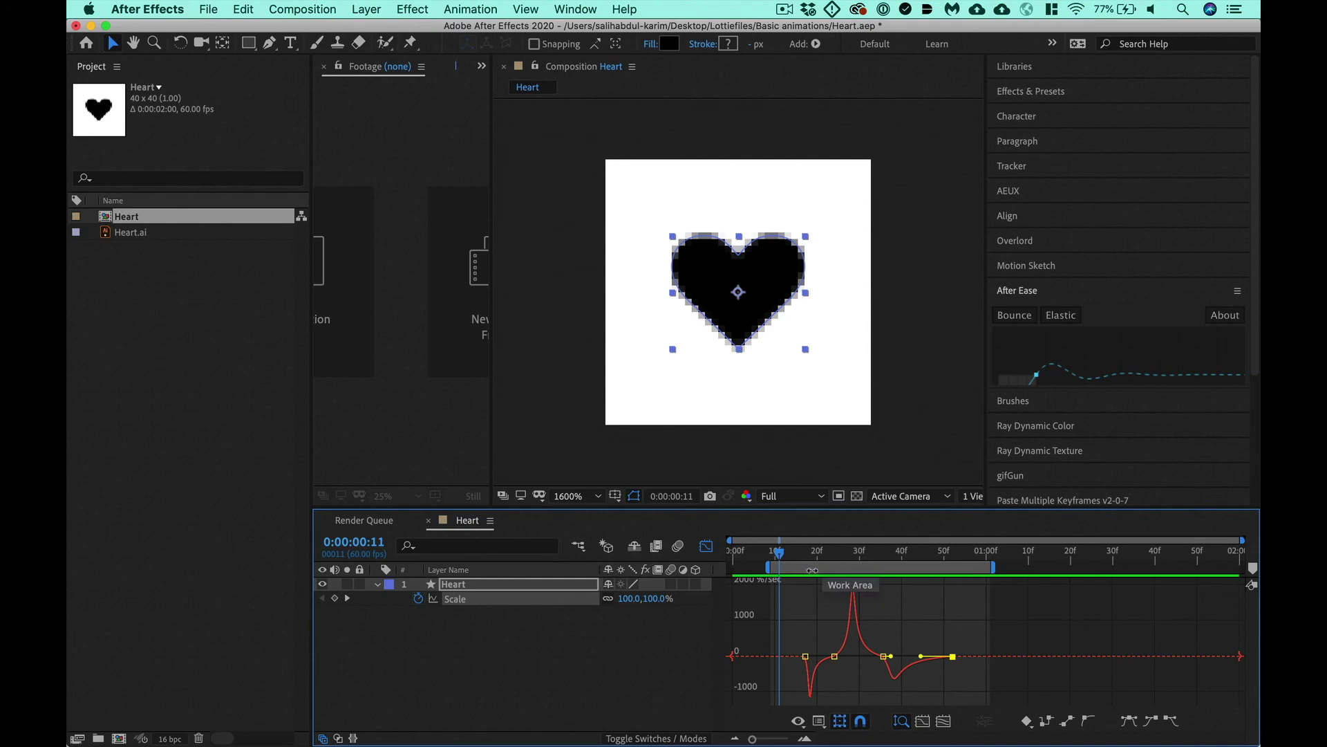
right_click(812, 571)
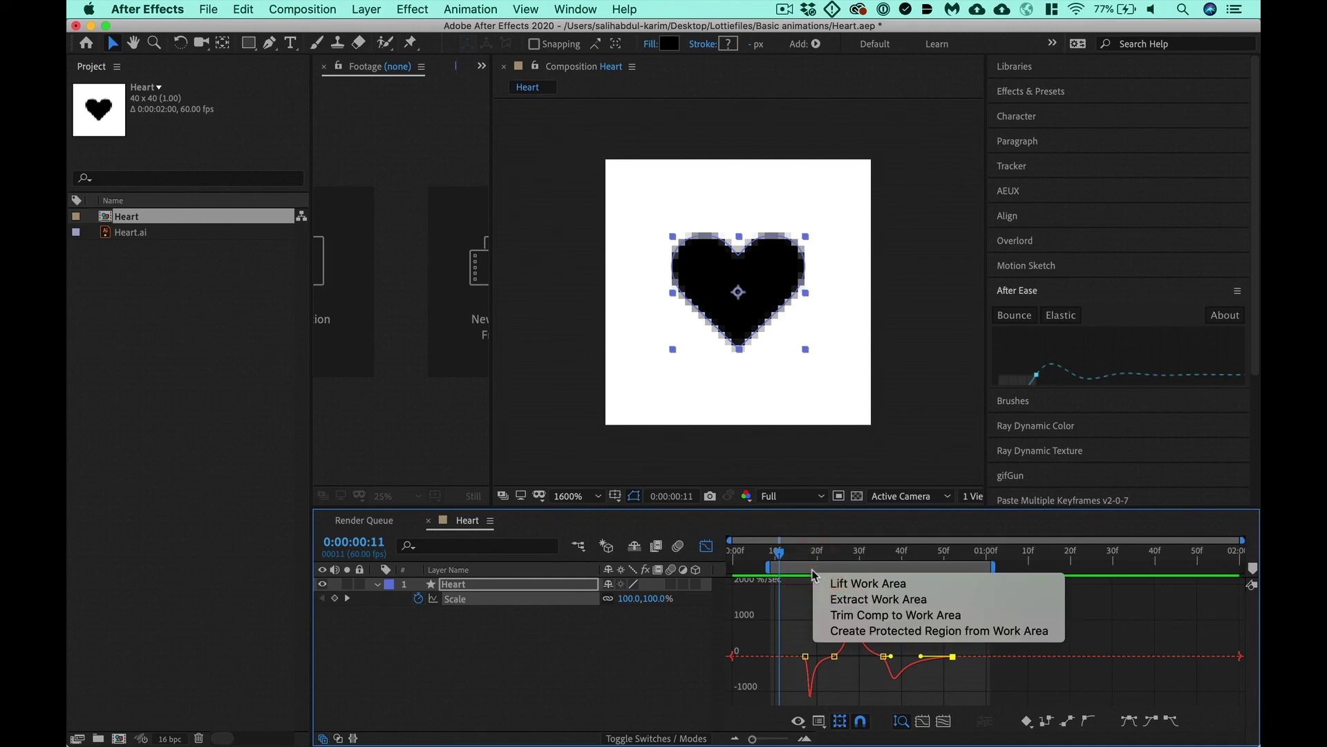
click(952, 620)
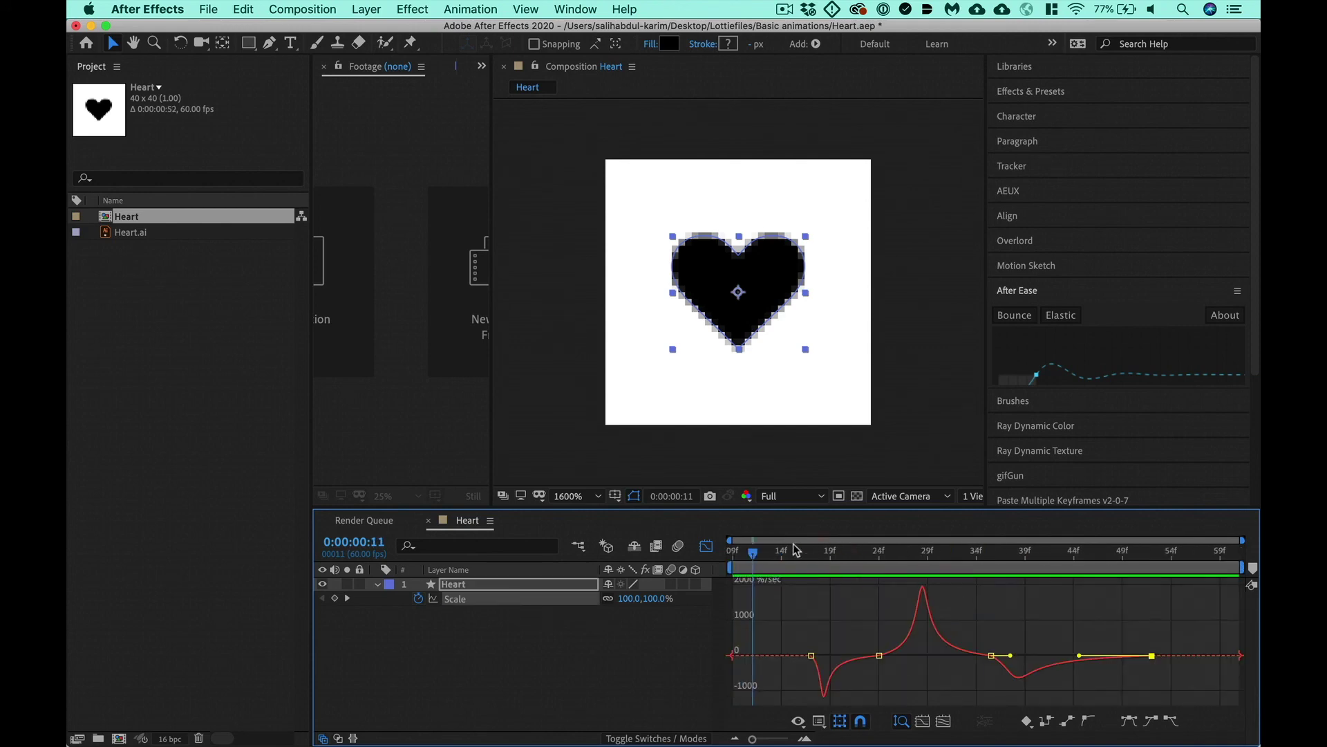
drag(795, 551, 706, 620)
Step: Save the project and bring up a widened LottieFiles extension panel
key(super+s)
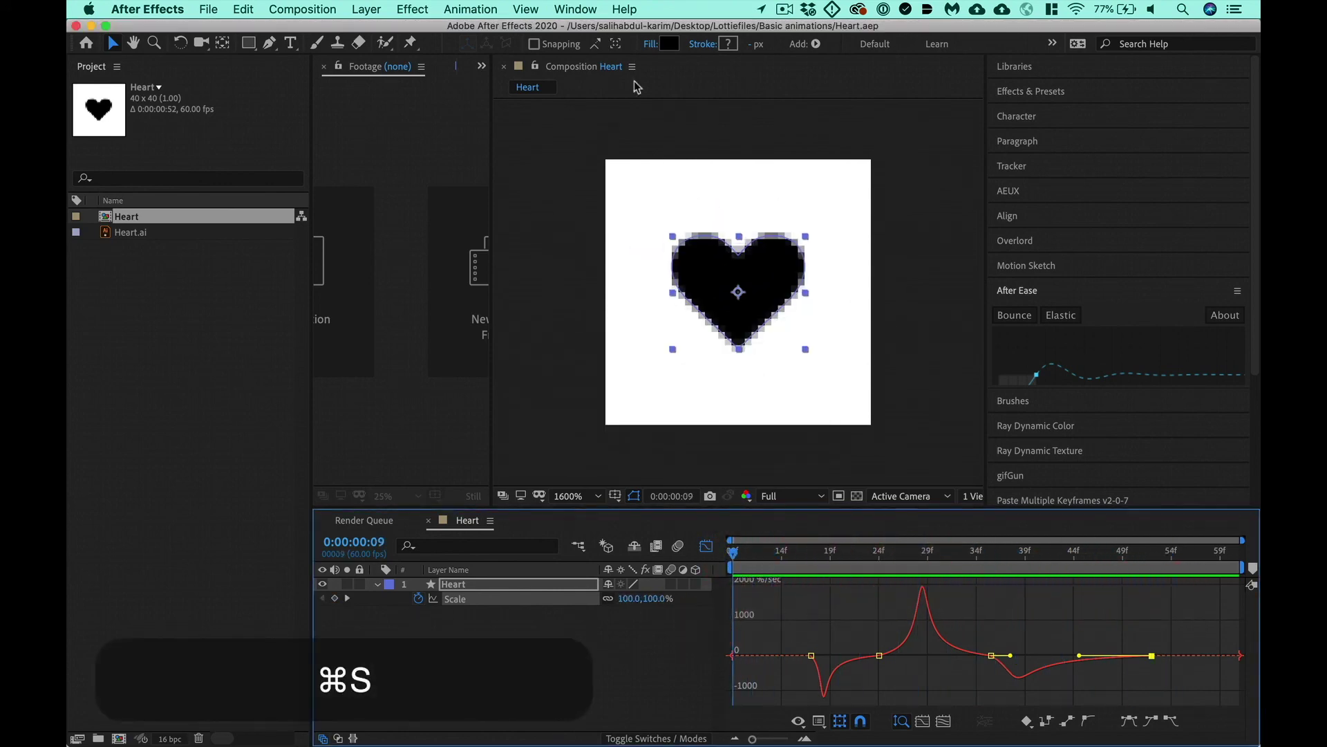
click(586, 10)
mouse_move(600, 104)
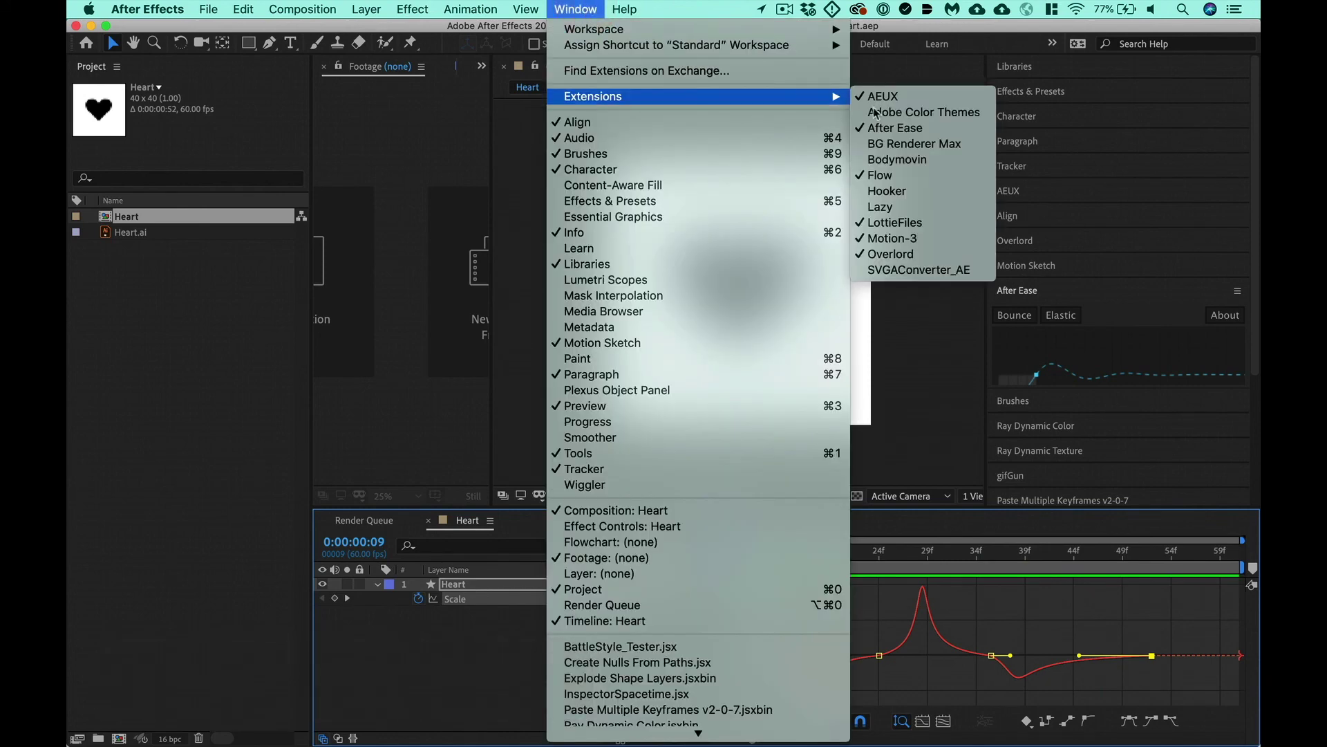
click(892, 222)
click(481, 66)
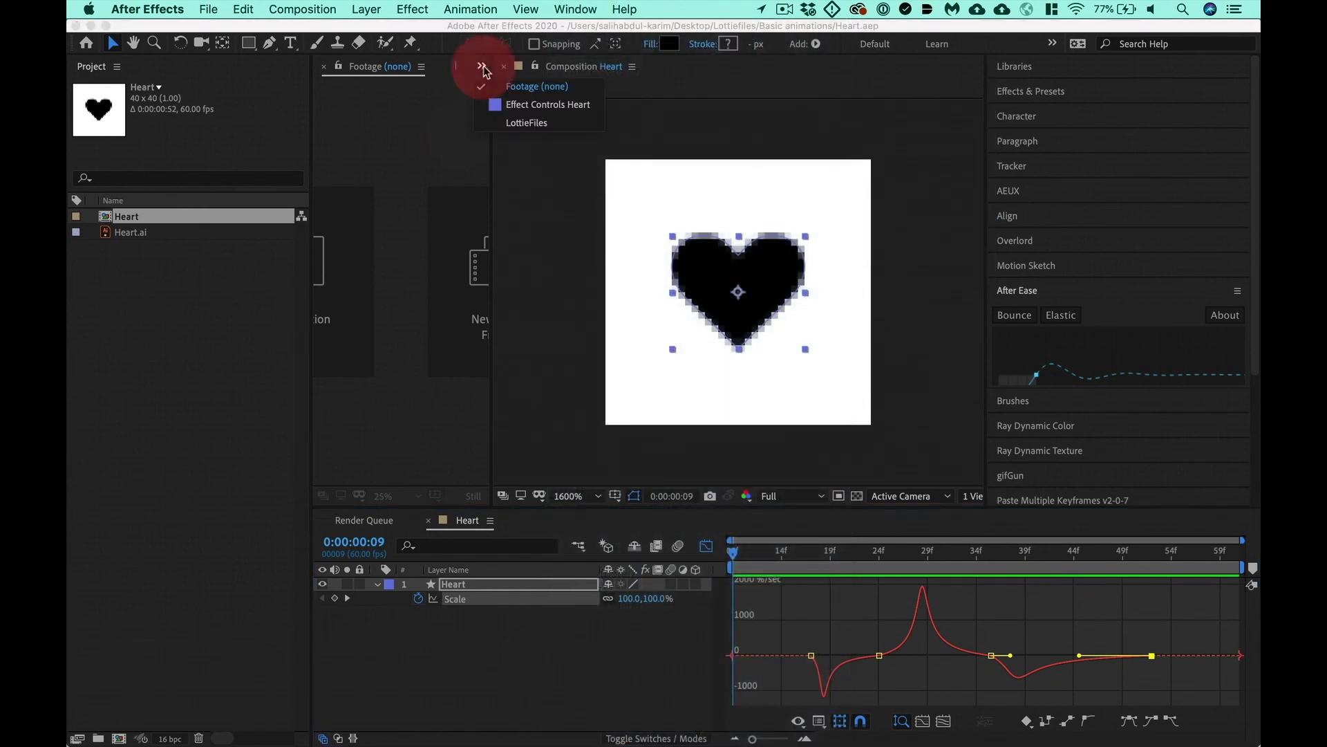
click(527, 122)
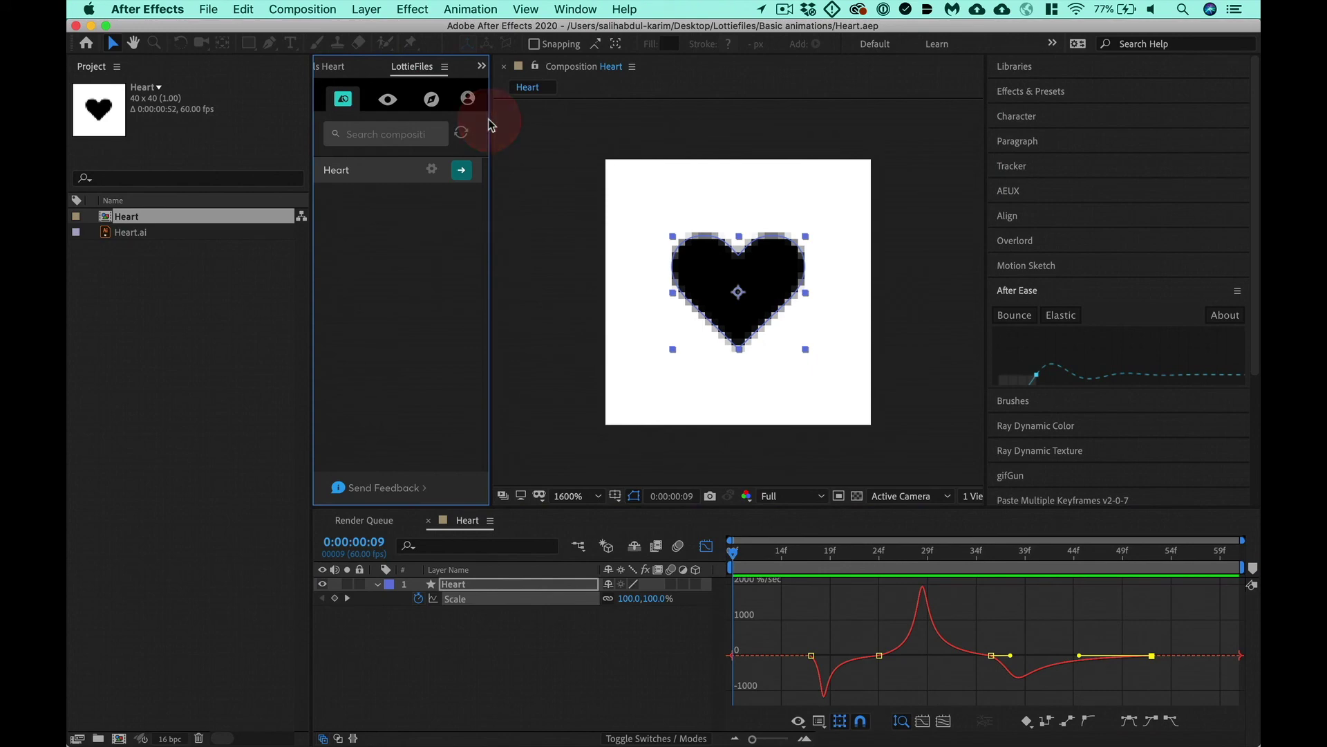
drag(491, 124, 606, 125)
Step: Save again and upload the Heart composition to LottieFiles
key(super+s)
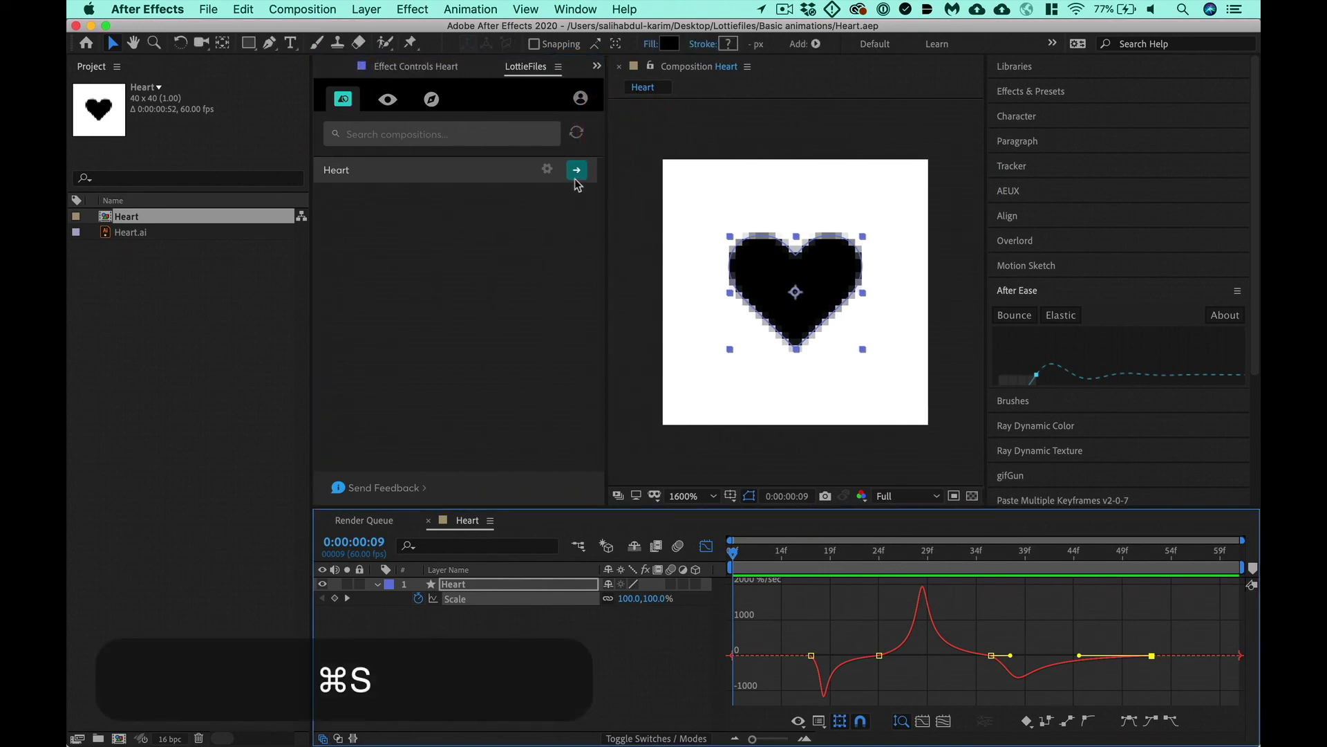
click(575, 174)
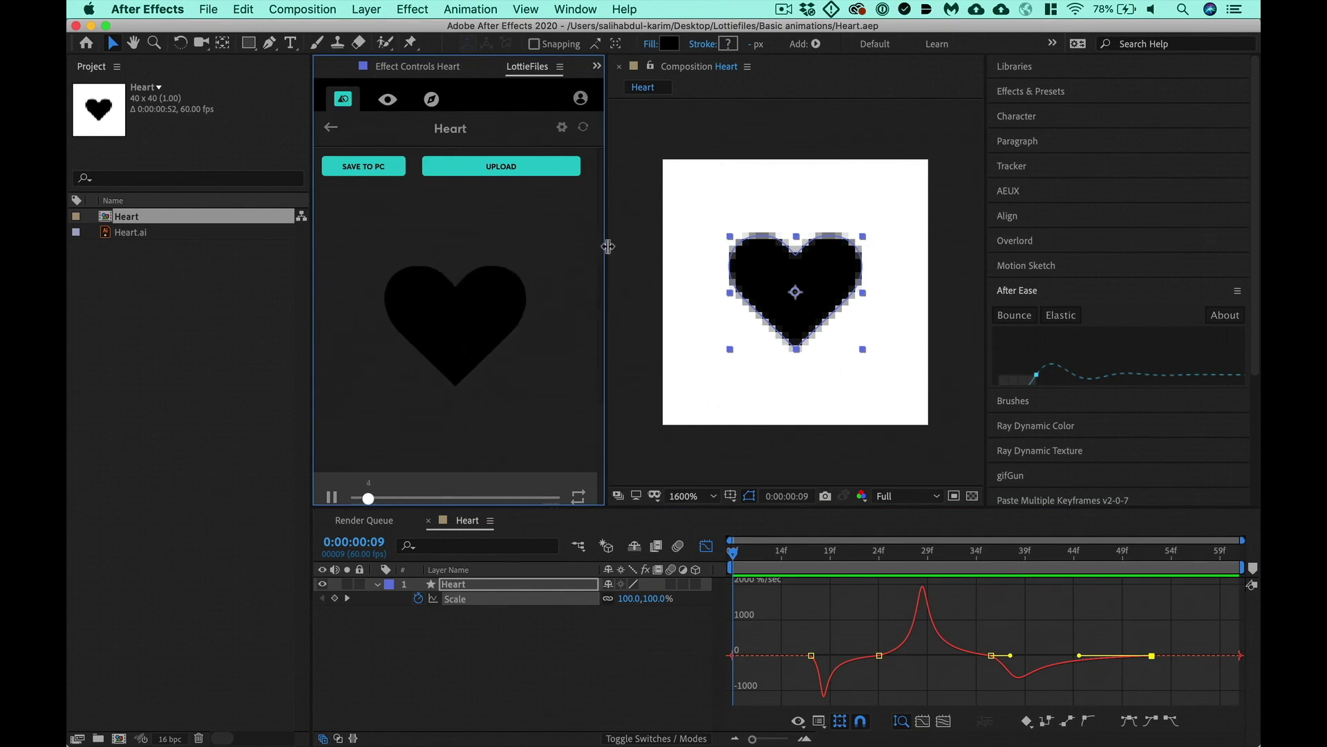
drag(606, 261, 637, 237)
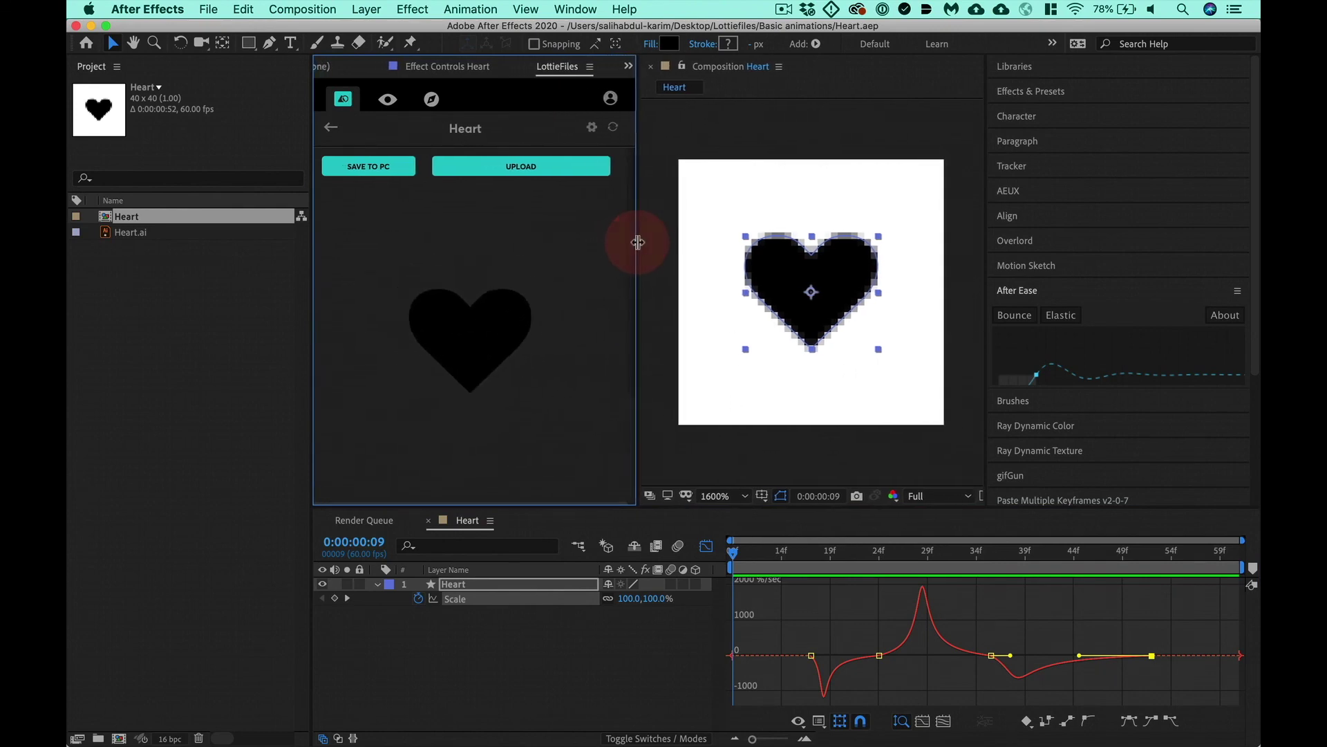
click(482, 169)
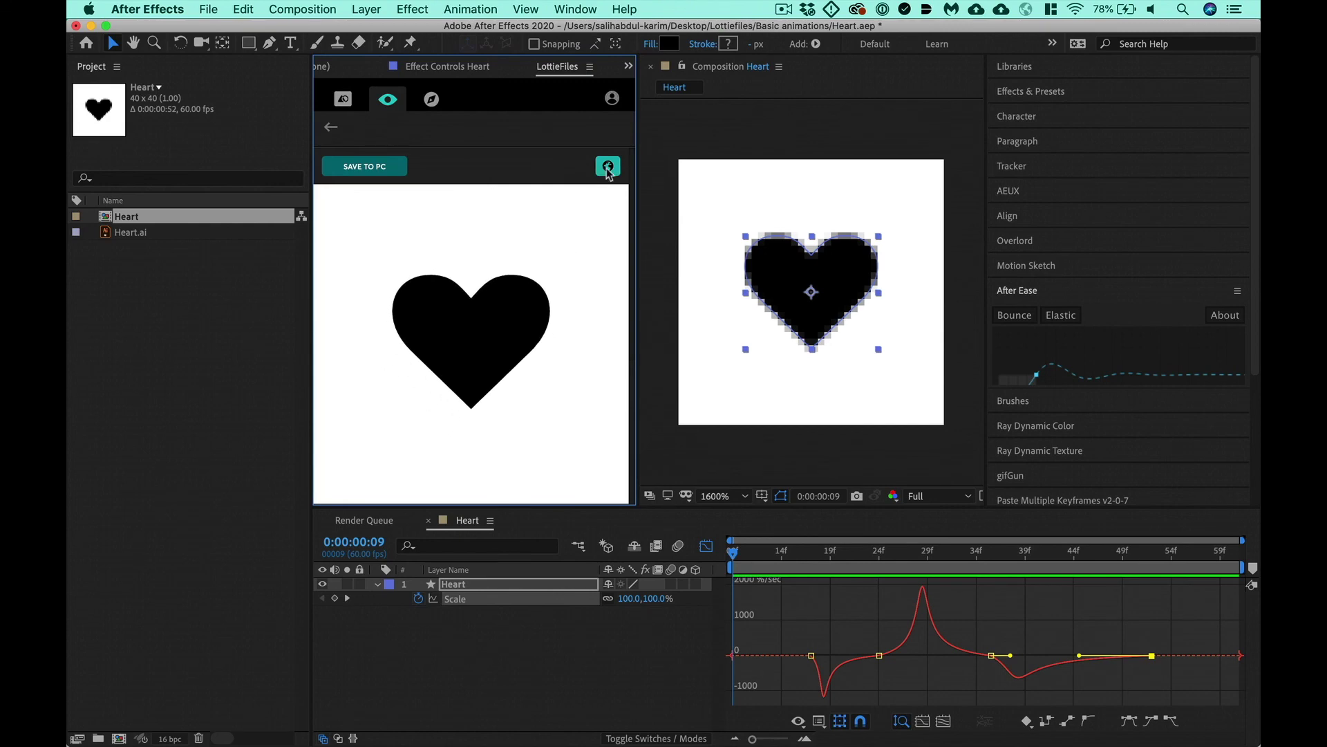
Step: View the Heart upload's private share link in Chrome, then return to LottieFiles' list of 197 previews
click(608, 167)
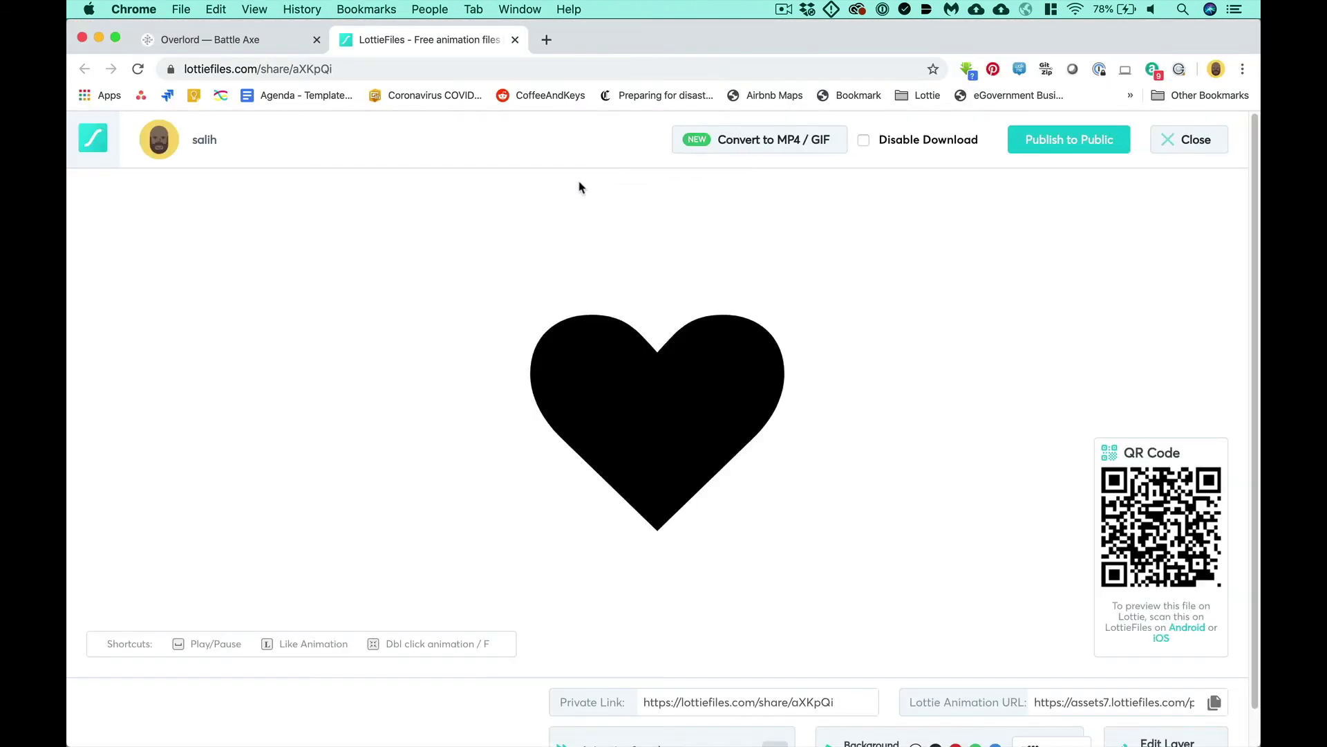
drag(67, 417, 644, 384)
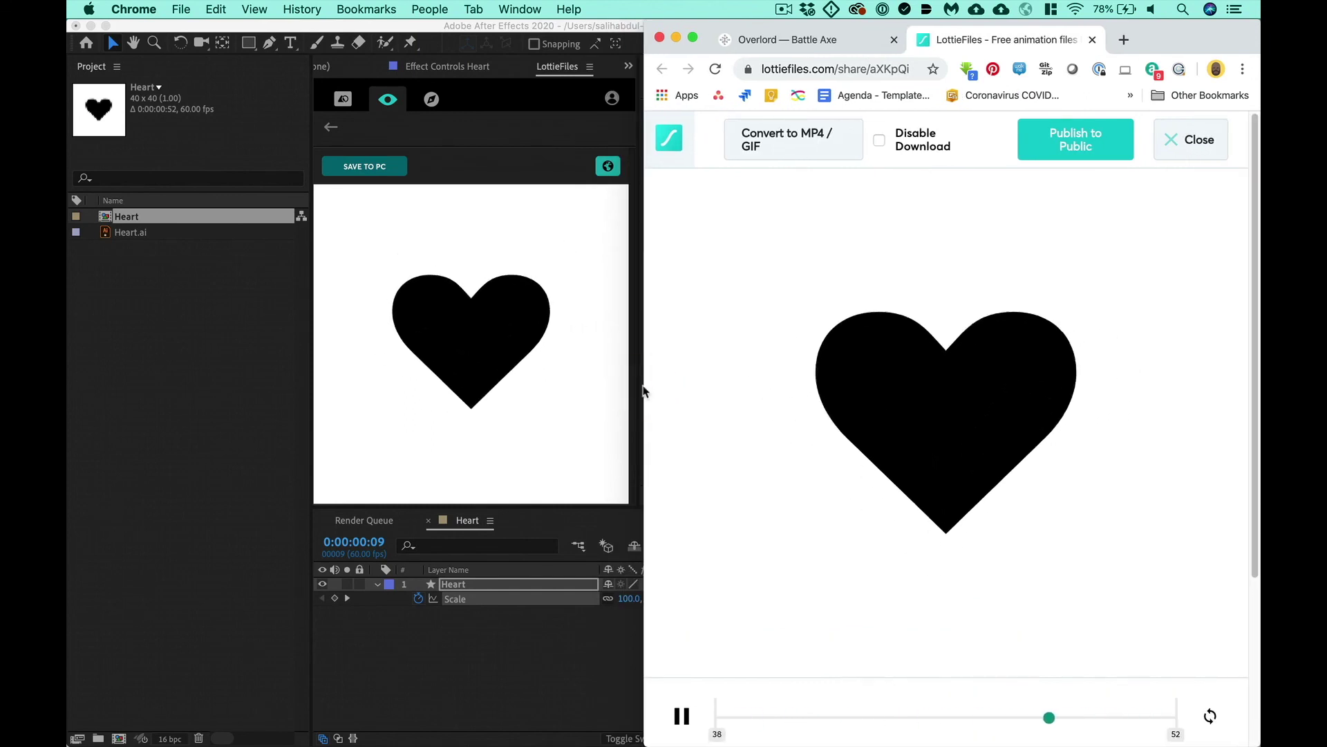
click(519, 187)
click(328, 127)
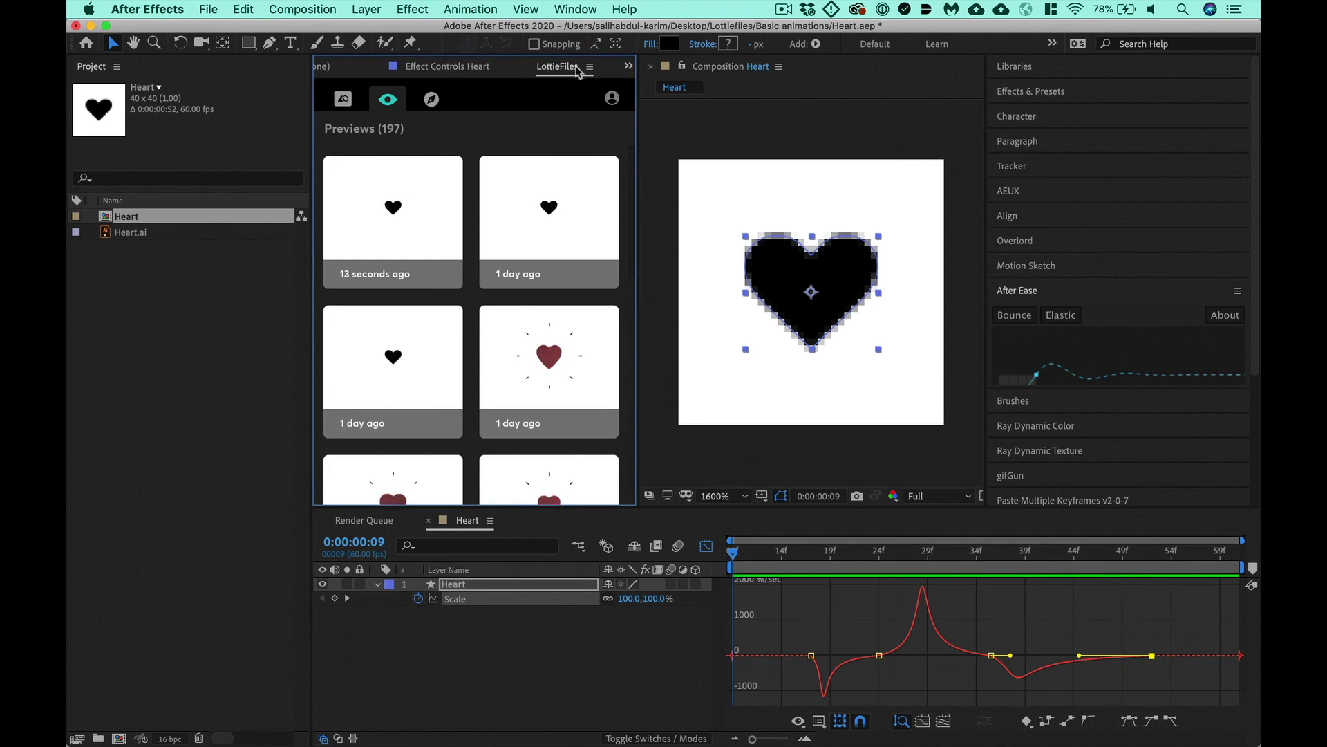
Step: Close the LottieFiles panel and switch the timeline from the graph to Heart's four Scale keyframes
click(590, 66)
click(591, 85)
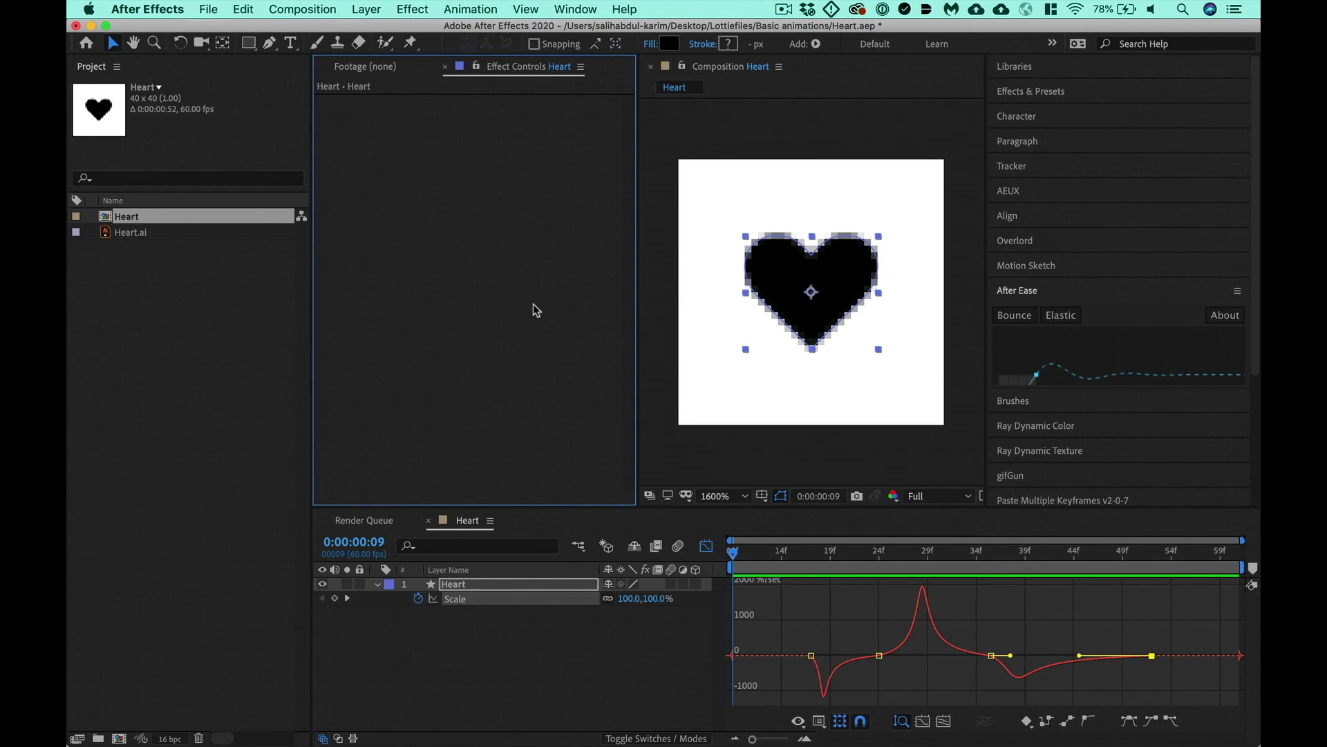
click(533, 637)
click(707, 544)
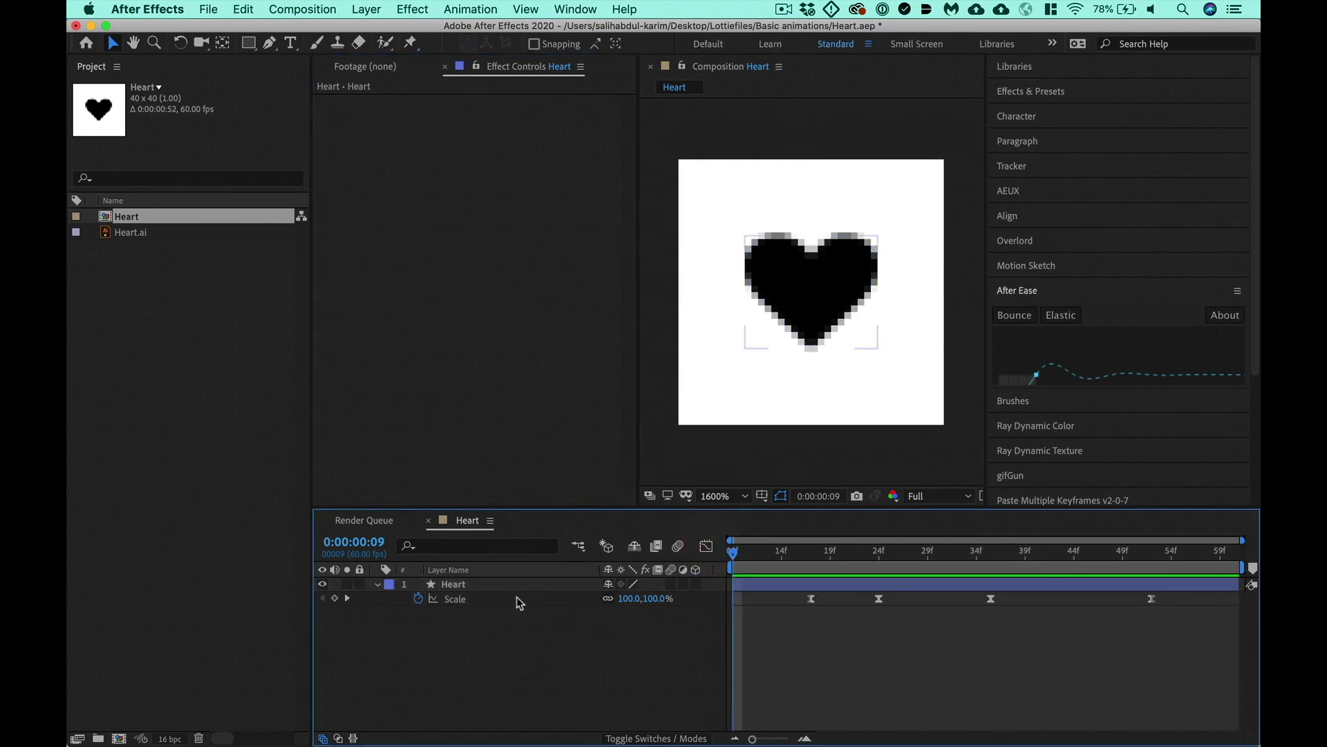